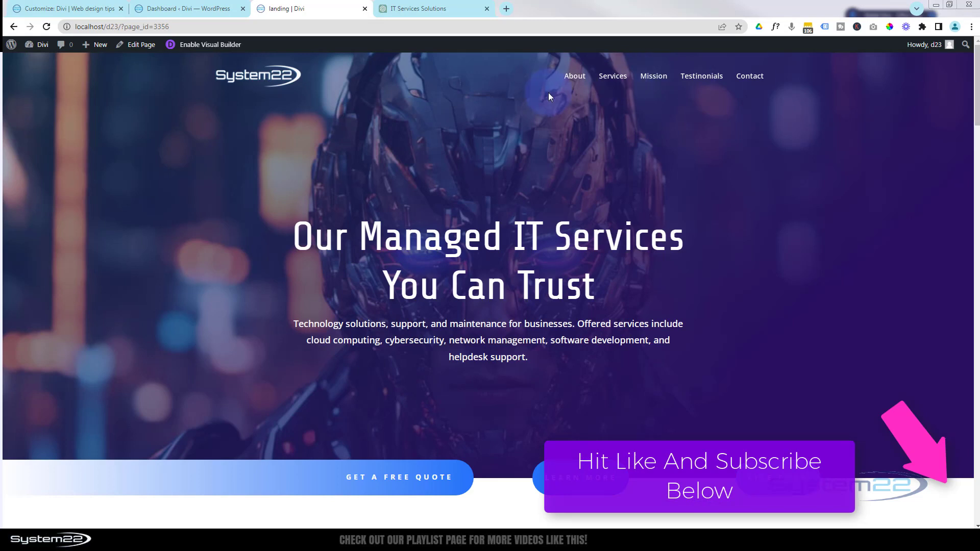
Step: Test the anchor menu links to Services, Mission, Testimonials and Contact, then return to the top
click(618, 76)
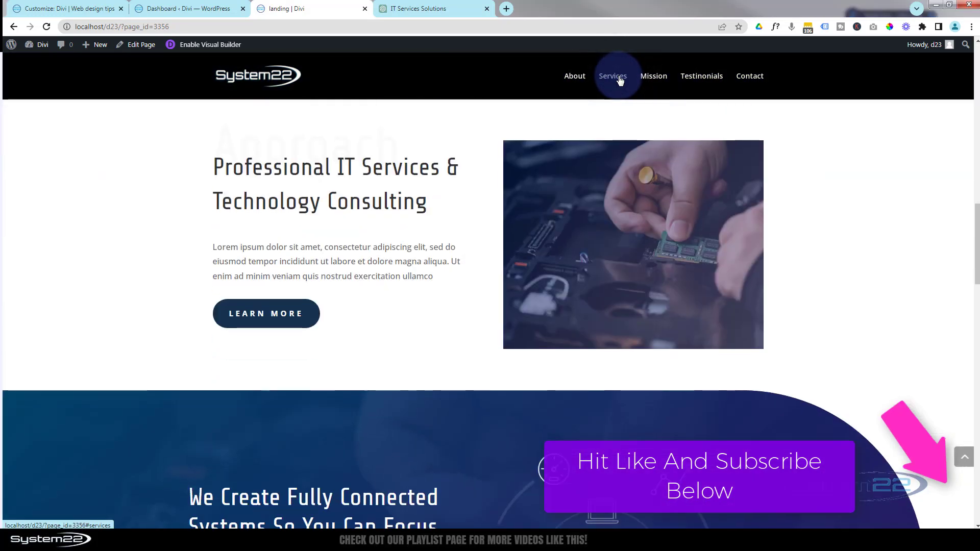
click(655, 79)
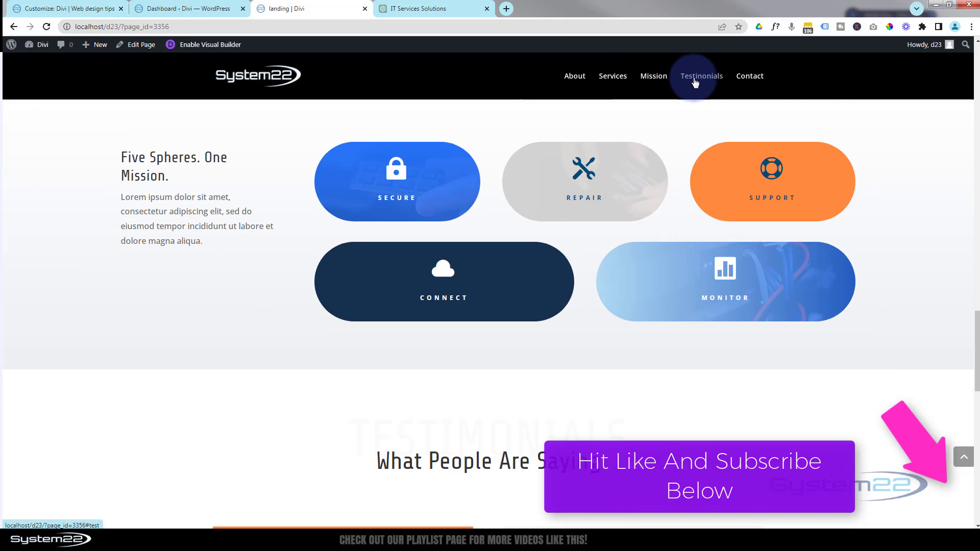
click(694, 83)
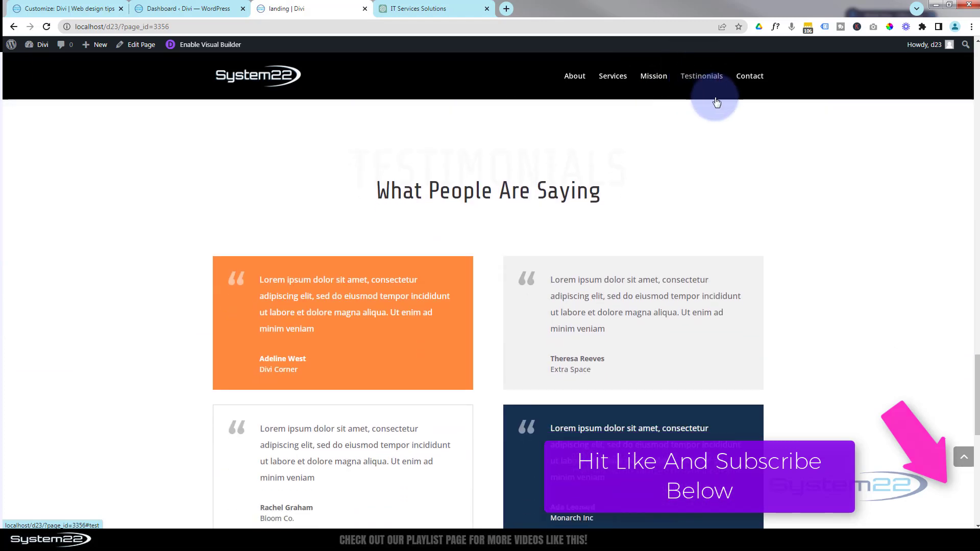
click(749, 82)
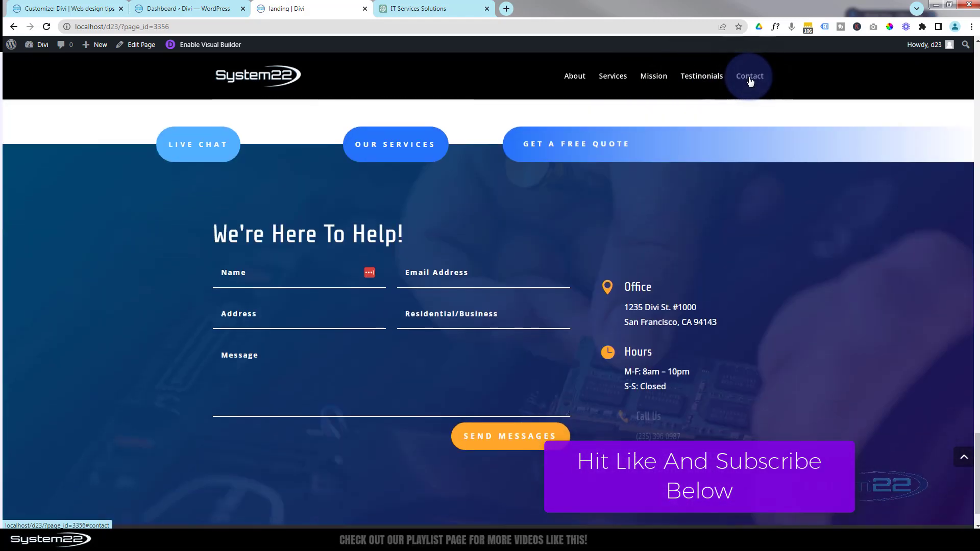
click(963, 457)
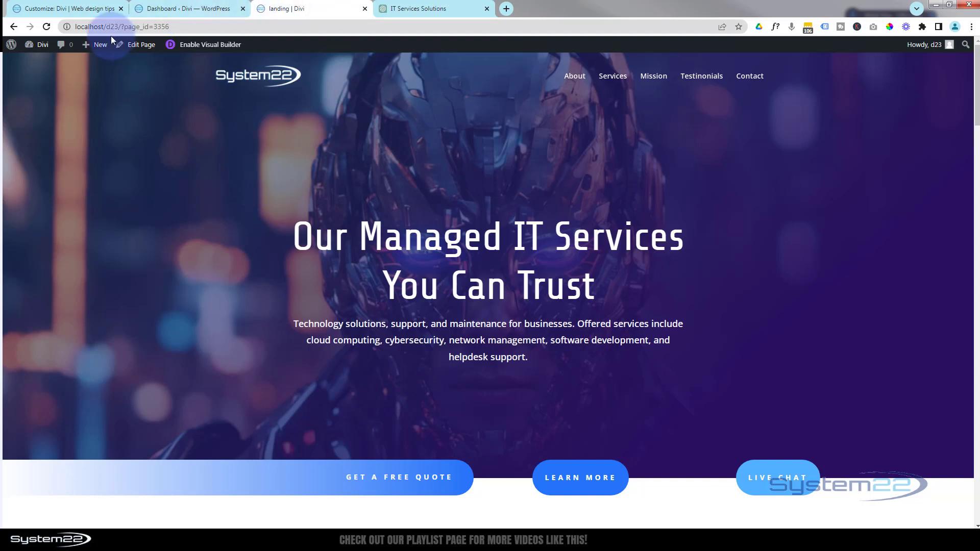
Step: Create a new page titled 'Tech Landing' and open it in the Divi Builder
mouse_move(97, 46)
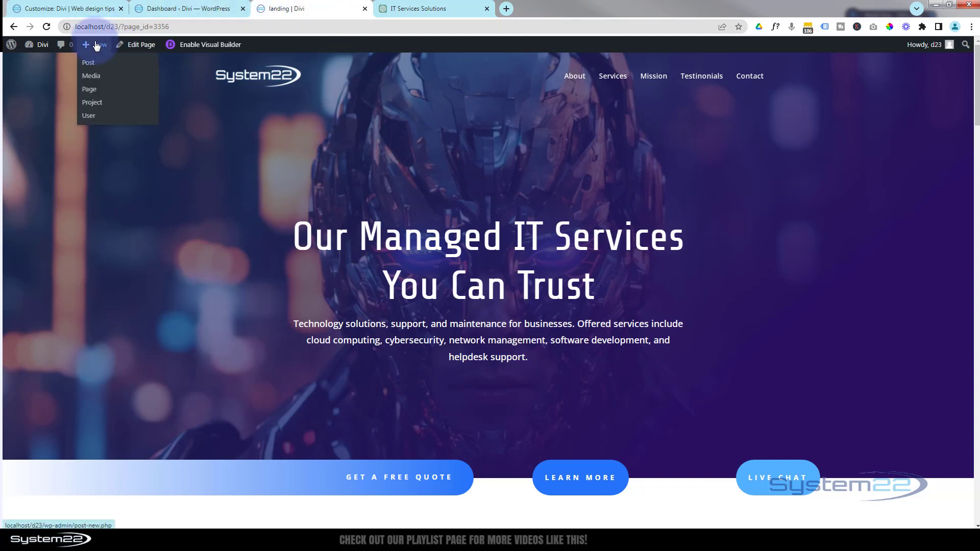
middle_click(93, 95)
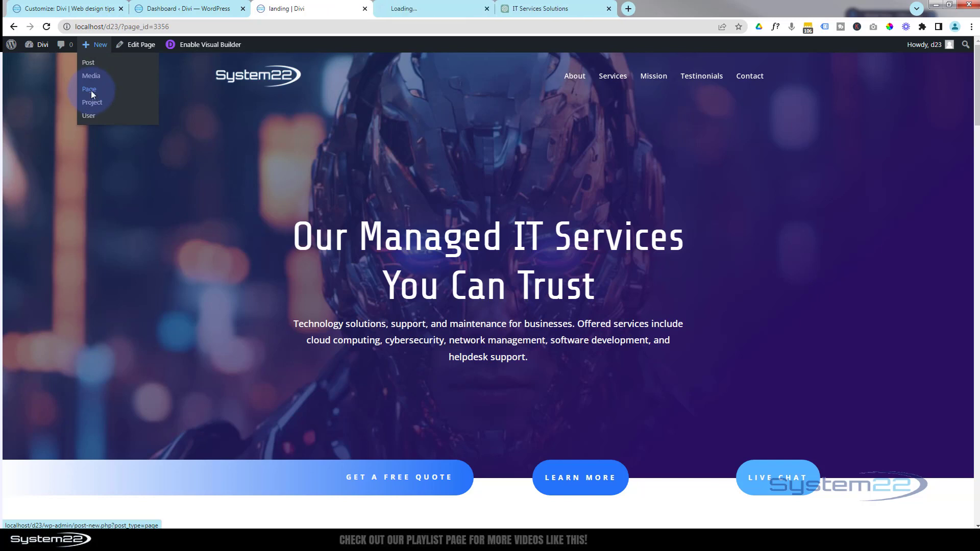
click(443, 10)
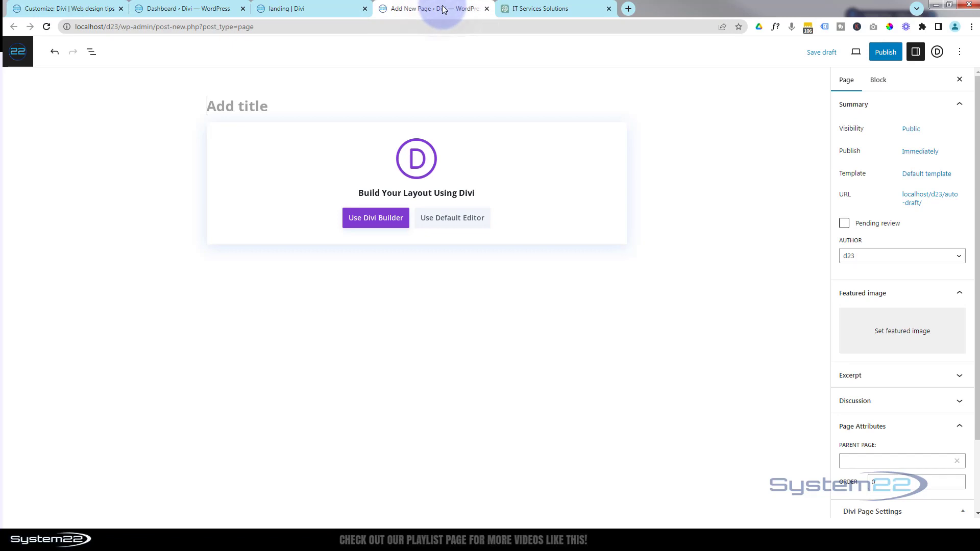
text(Tech Landing)
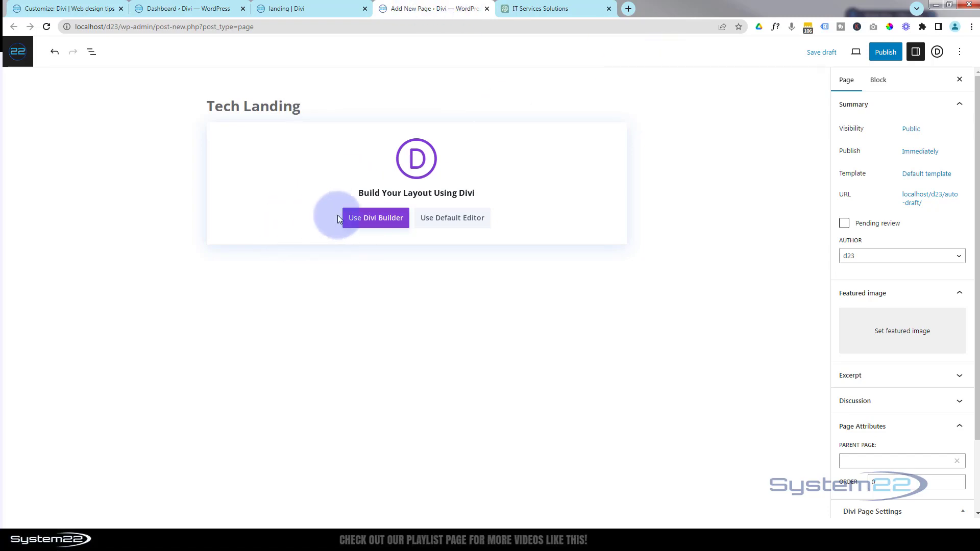
click(372, 219)
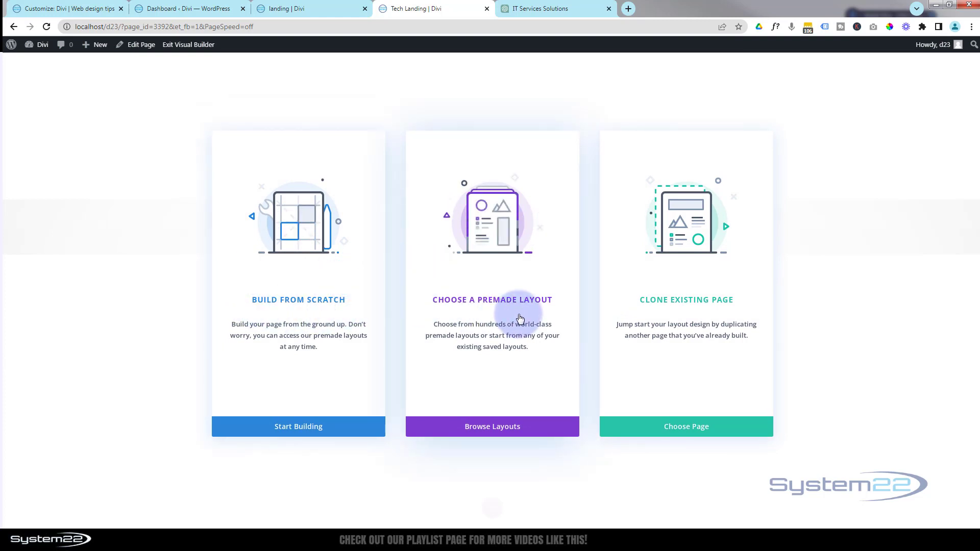
Step: Filter the layout library to Technology, open the IT Services pack and view its live demo
click(484, 431)
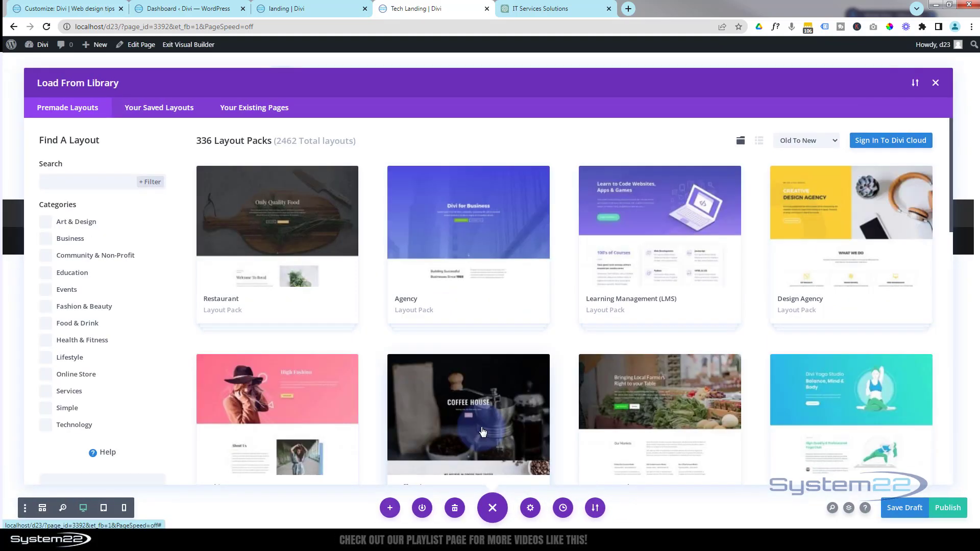
click(45, 425)
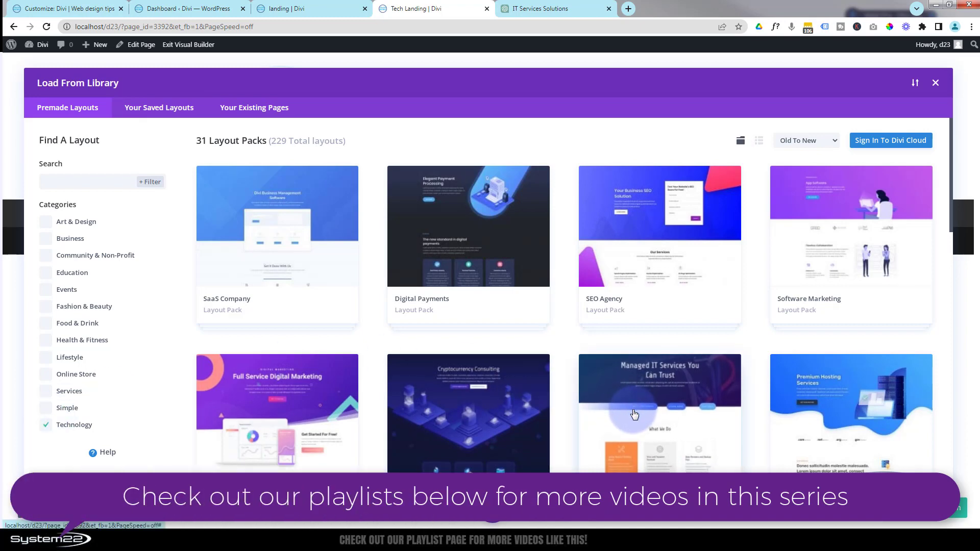
scroll(635, 417, down, 3)
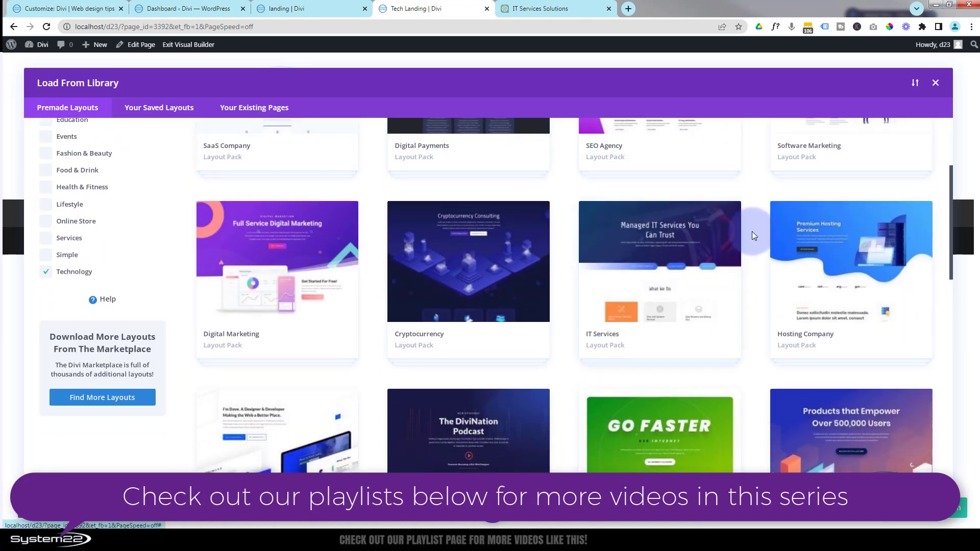
click(680, 287)
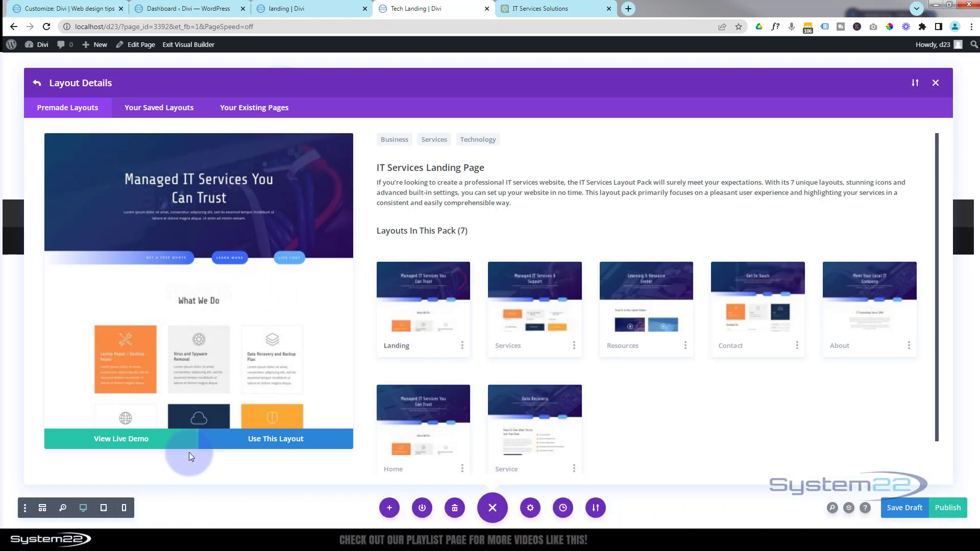
click(134, 442)
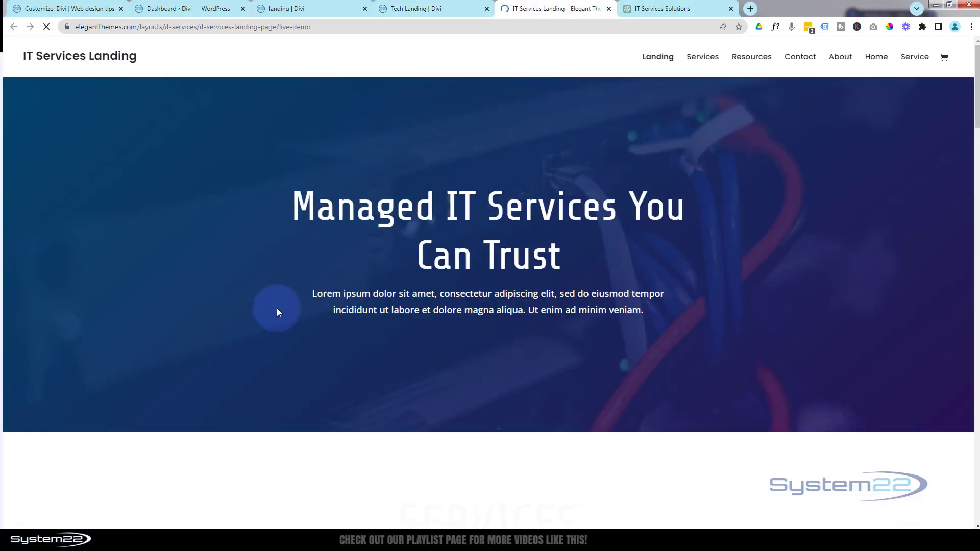
Step: Scroll through the IT Services demo, close it, and apply the IT Services landing layout
scroll(277, 307, down, 6)
scroll(276, 309, down, 12)
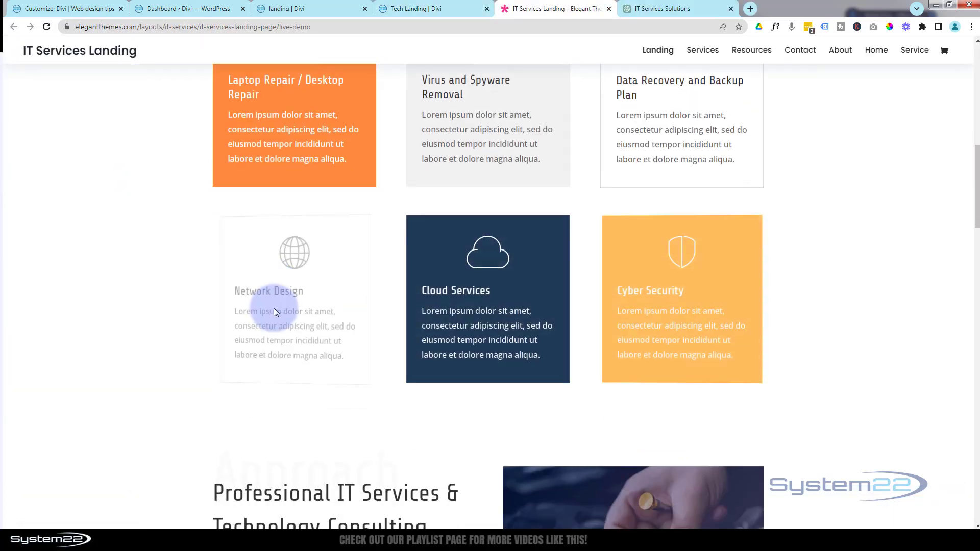
scroll(274, 308, down, 1)
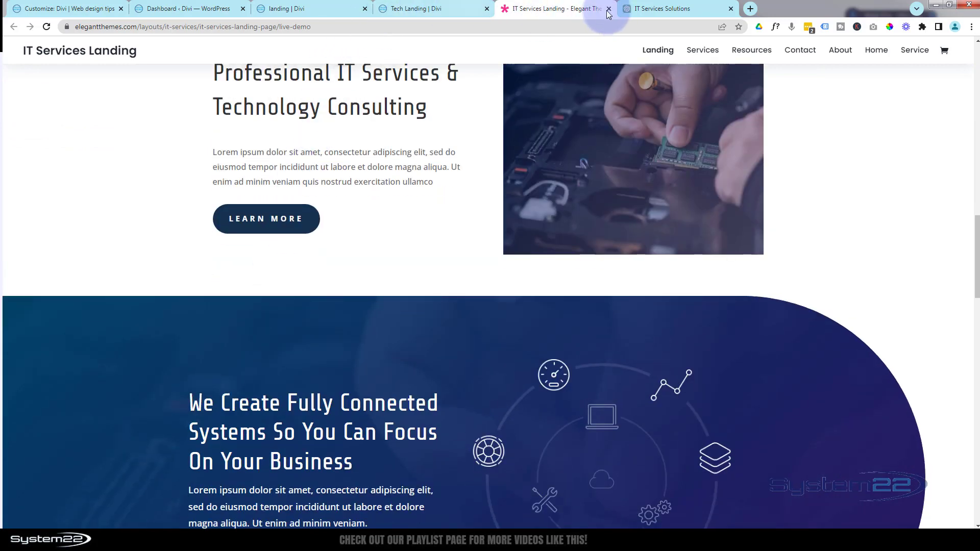
middle_click(548, 10)
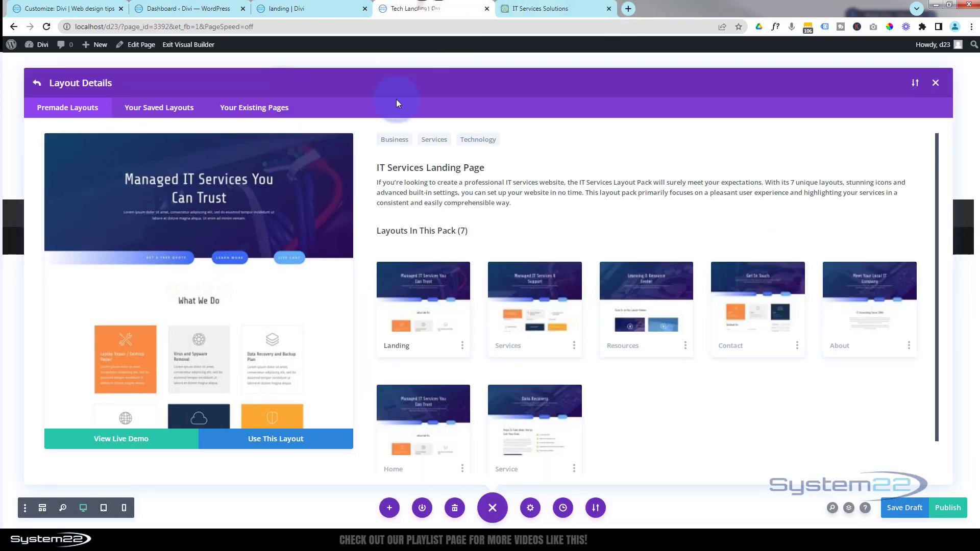
click(264, 445)
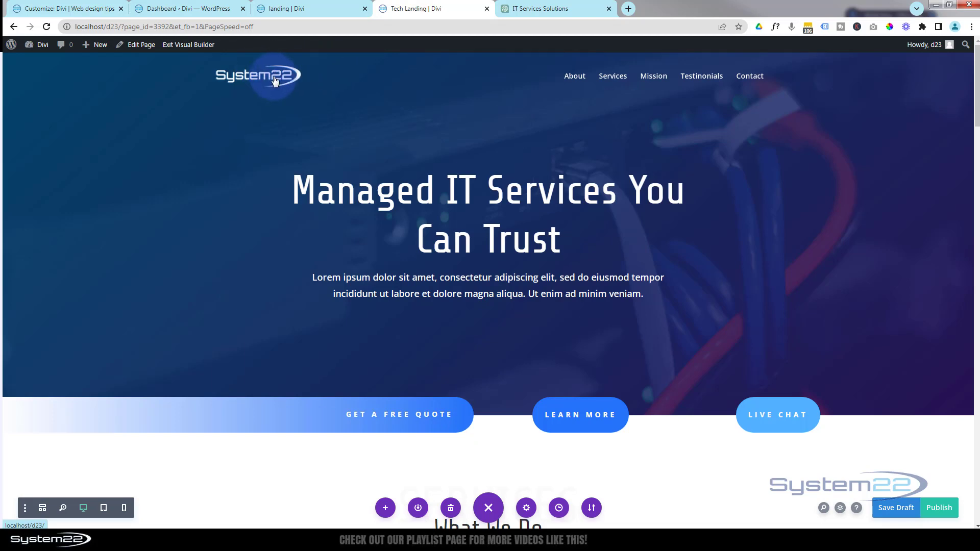
Step: Set the Divi Theme Options logo to system22-white-b-shadow.png and save the changes
click(157, 9)
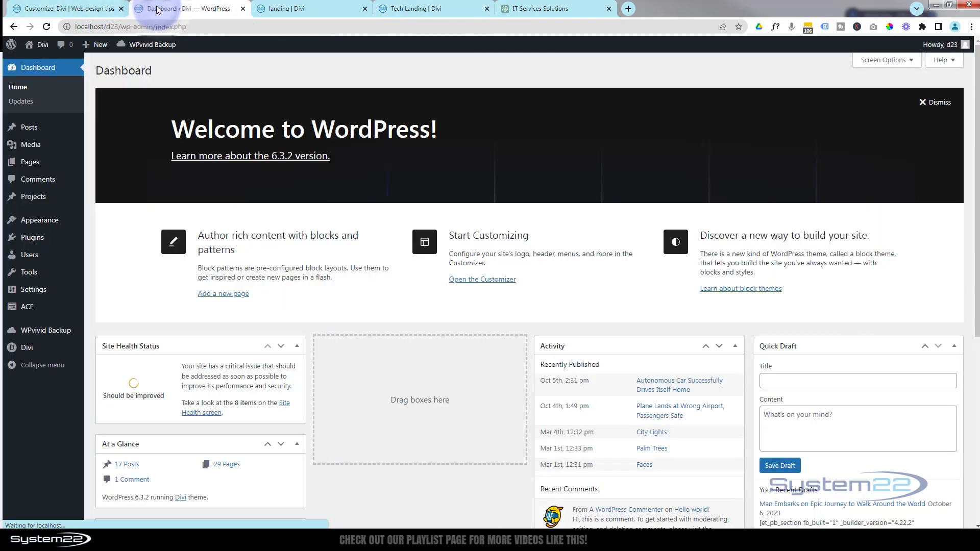
mouse_move(24, 351)
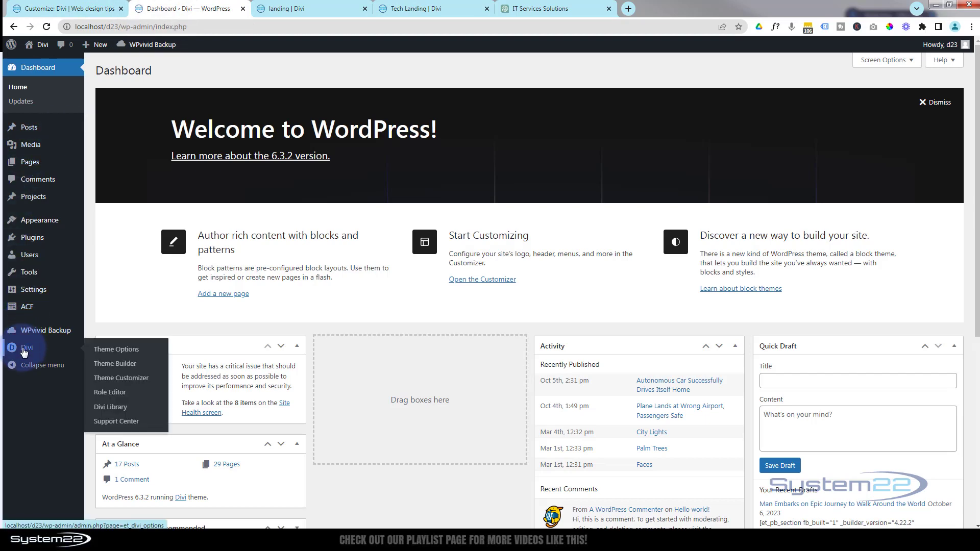
click(116, 350)
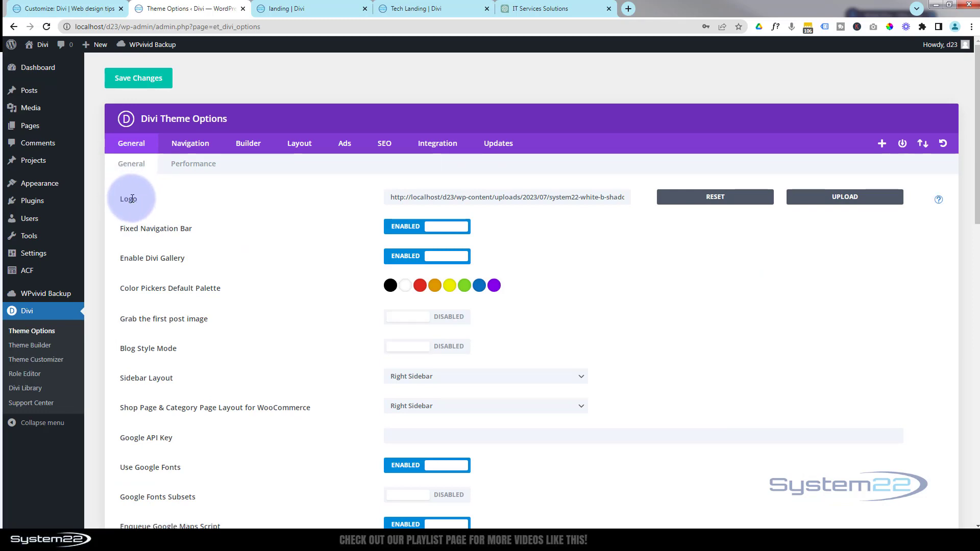
click(857, 200)
scroll(456, 214, down, 5)
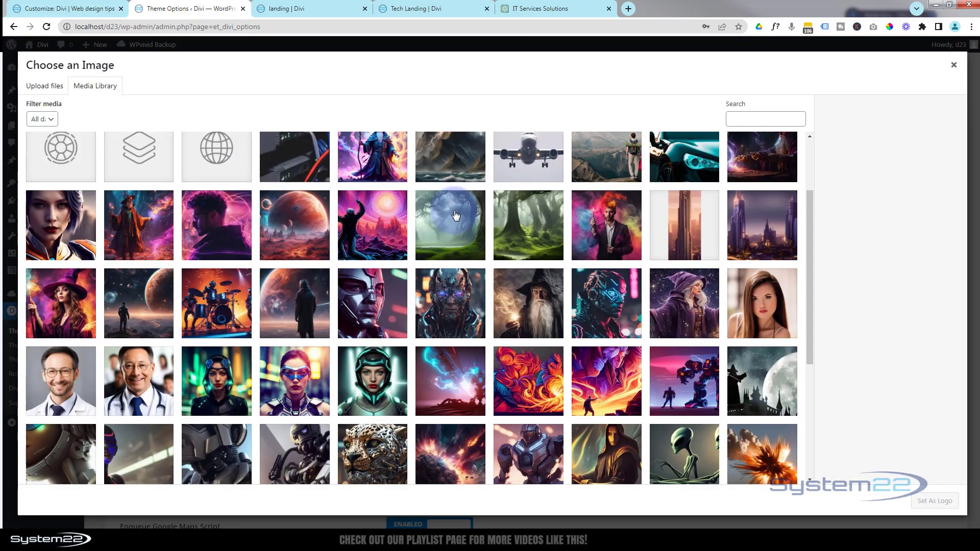
scroll(456, 215, down, 1)
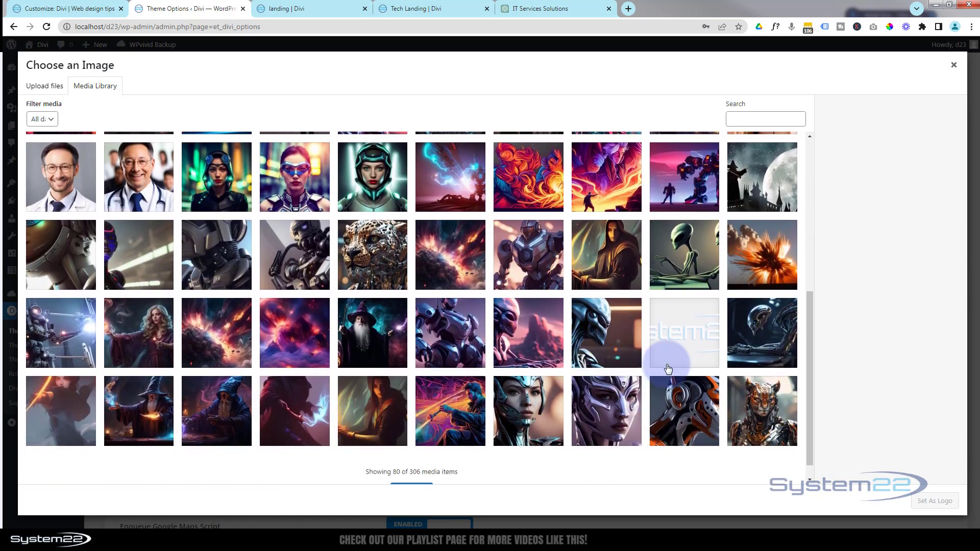
click(678, 334)
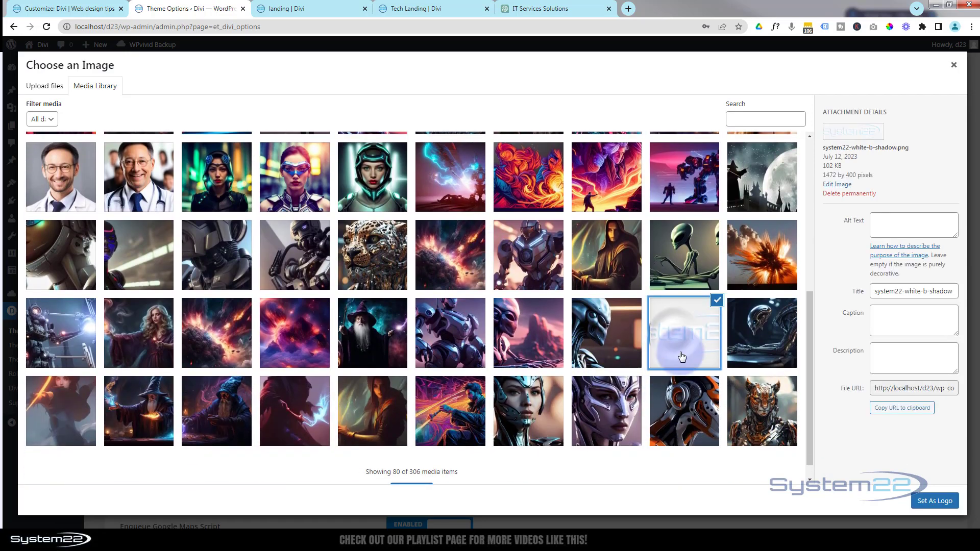
click(934, 501)
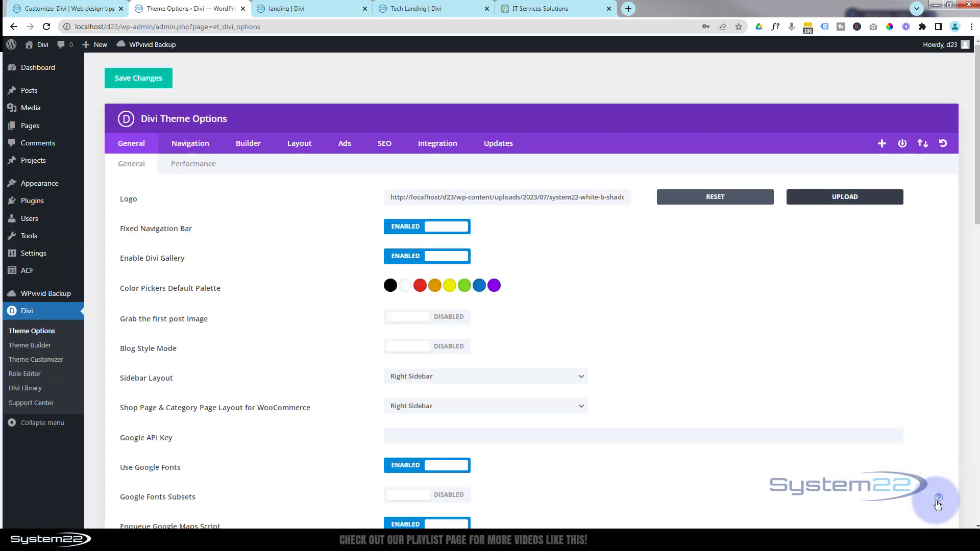
click(128, 80)
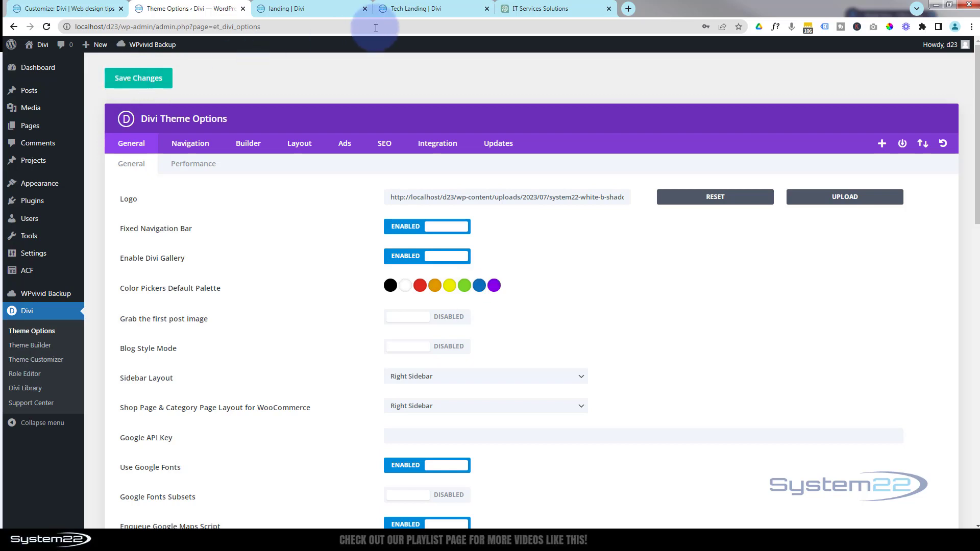
click(433, 9)
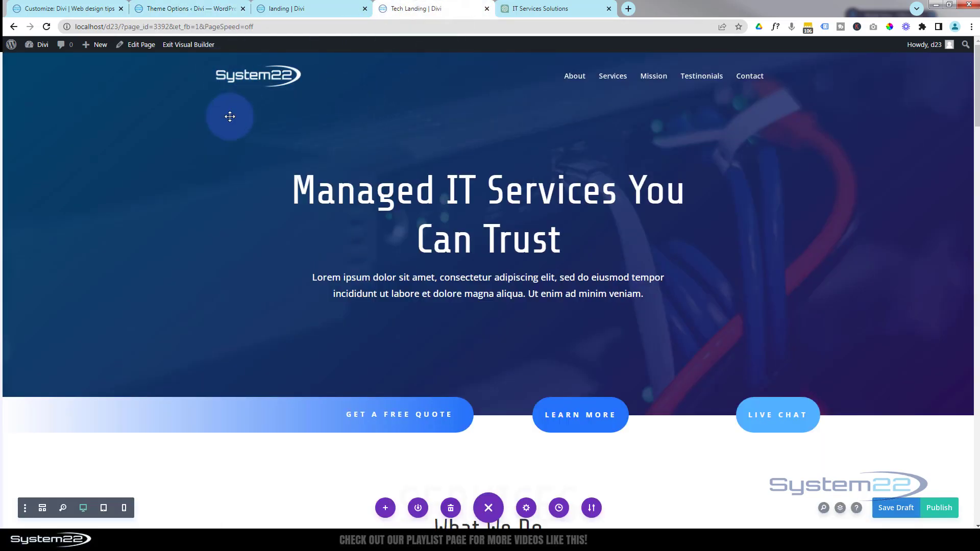
Step: Replace 'Managed' with 'System 22' in the hero heading and select the Lorem ipsum paragraph
mouse_move(221, 129)
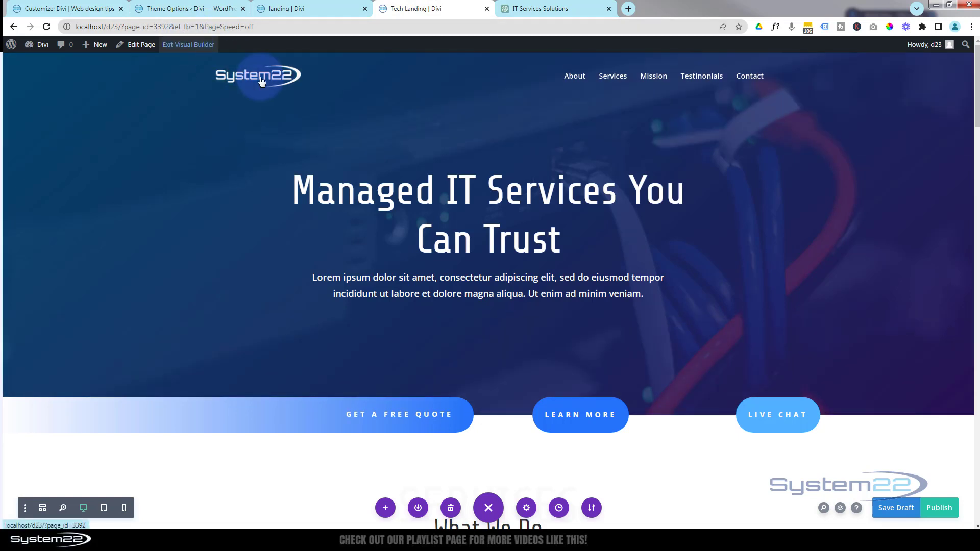
mouse_move(271, 155)
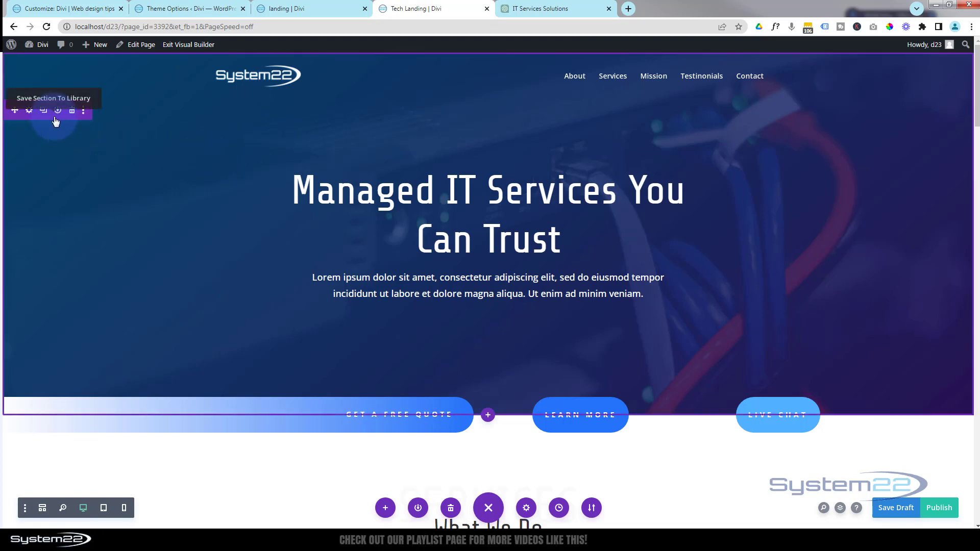
mouse_move(365, 147)
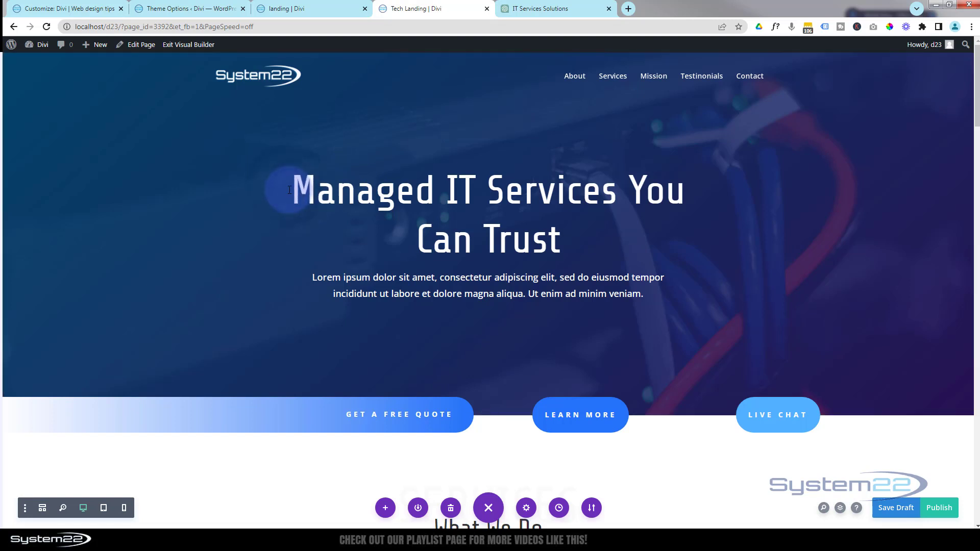
key(Delete)
key(Delete)
key(Delete)
key(Delete)
key(Delete)
key(Delete)
key(Delete)
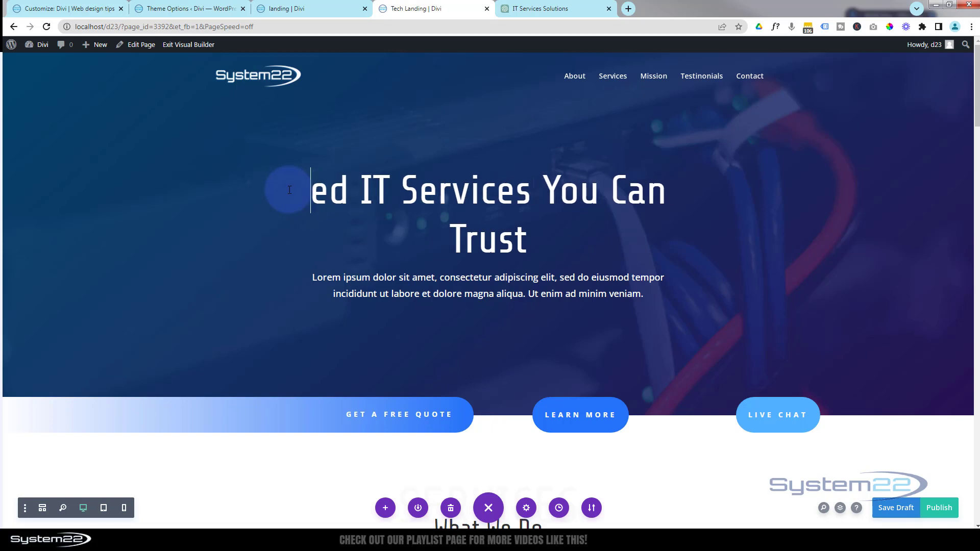
text(System 22)
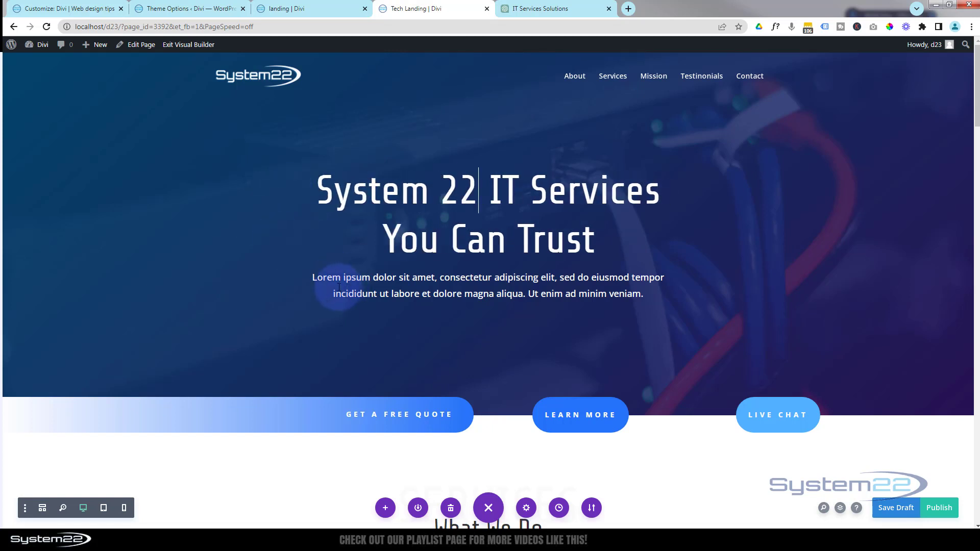
drag(313, 277, 642, 296)
drag(645, 295, 645, 295)
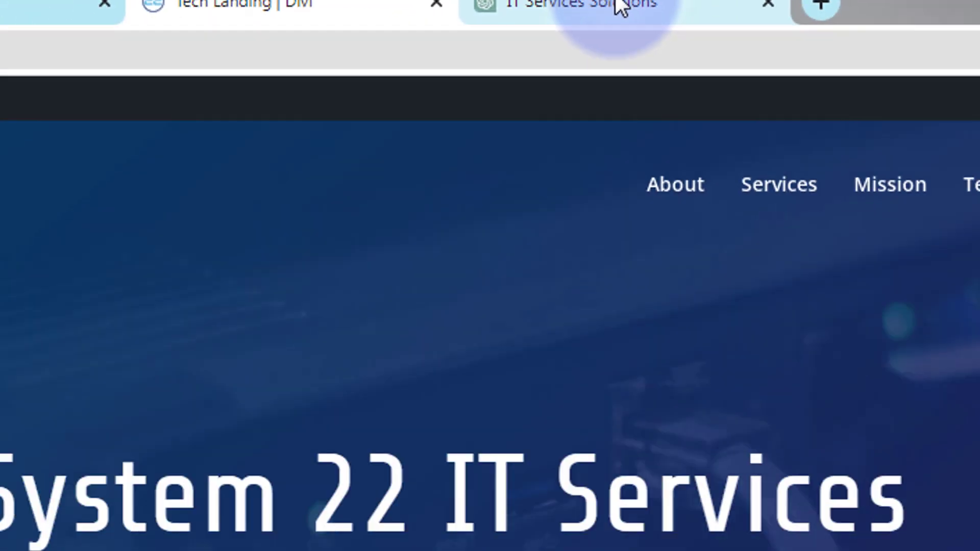
Step: Resend '20 words on I.T Services' to ChatGPT and copy the new reply
click(619, 6)
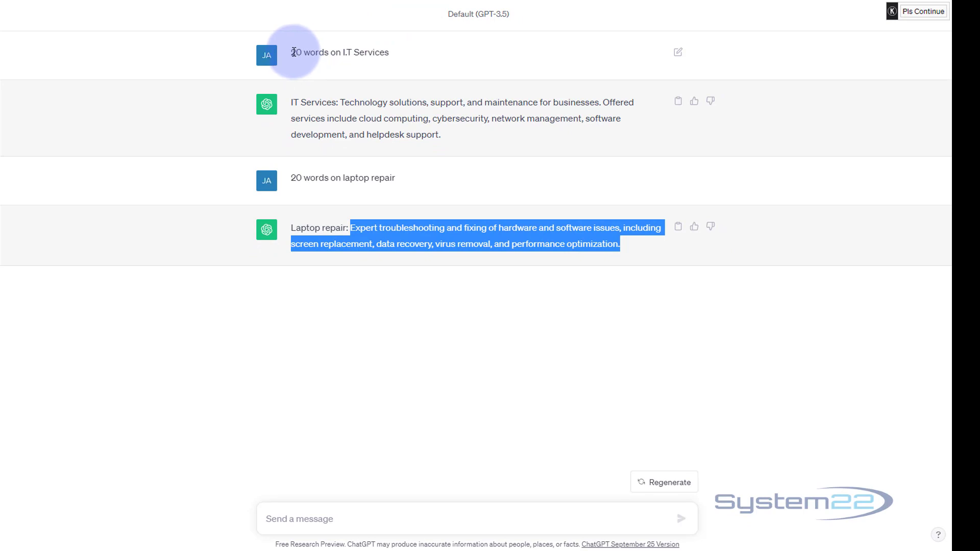
drag(292, 51, 414, 65)
key(ctrl+c)
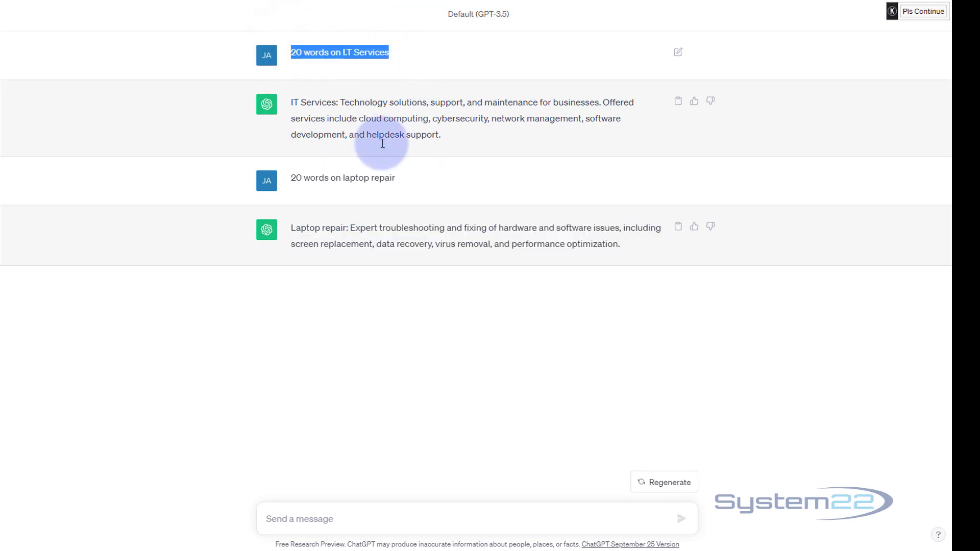
click(308, 513)
key(ctrl+v)
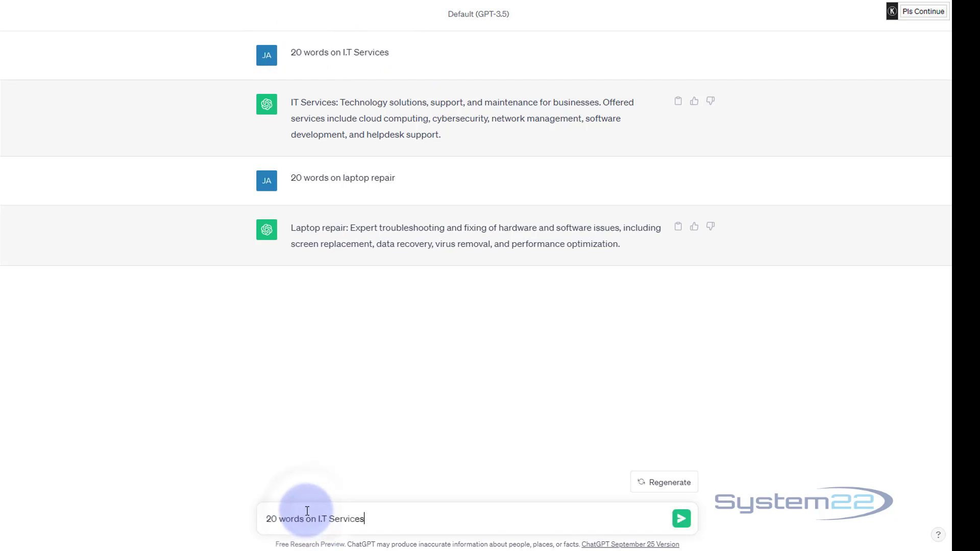
key(Return)
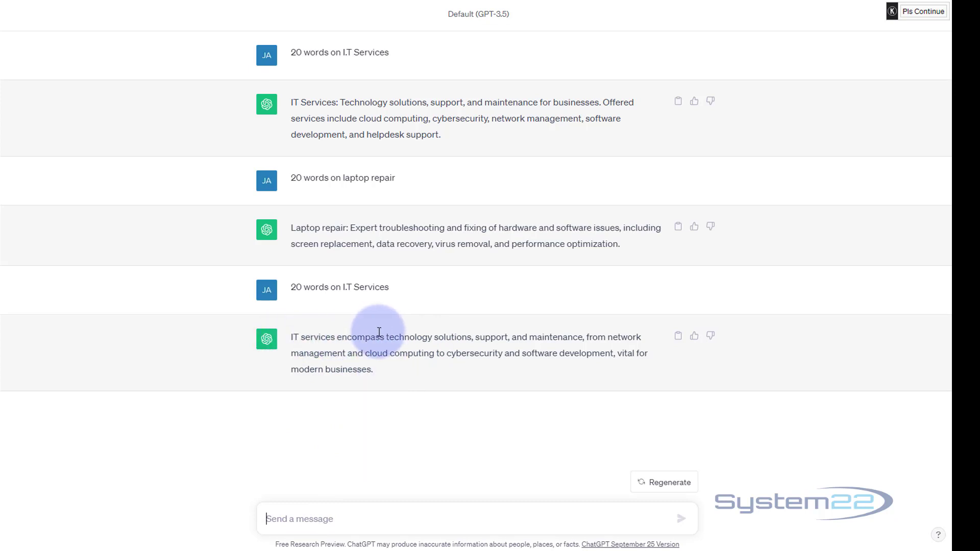
drag(390, 337, 409, 366)
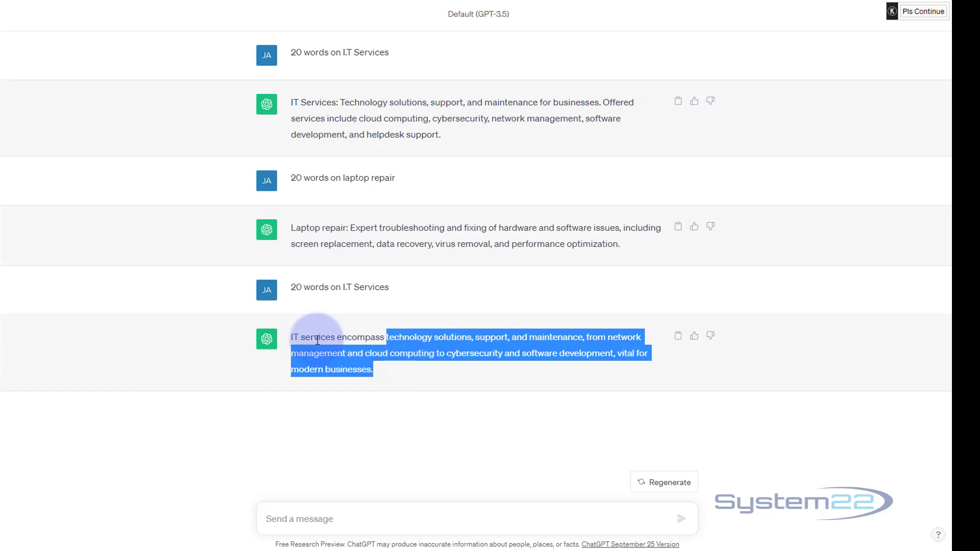
click(679, 338)
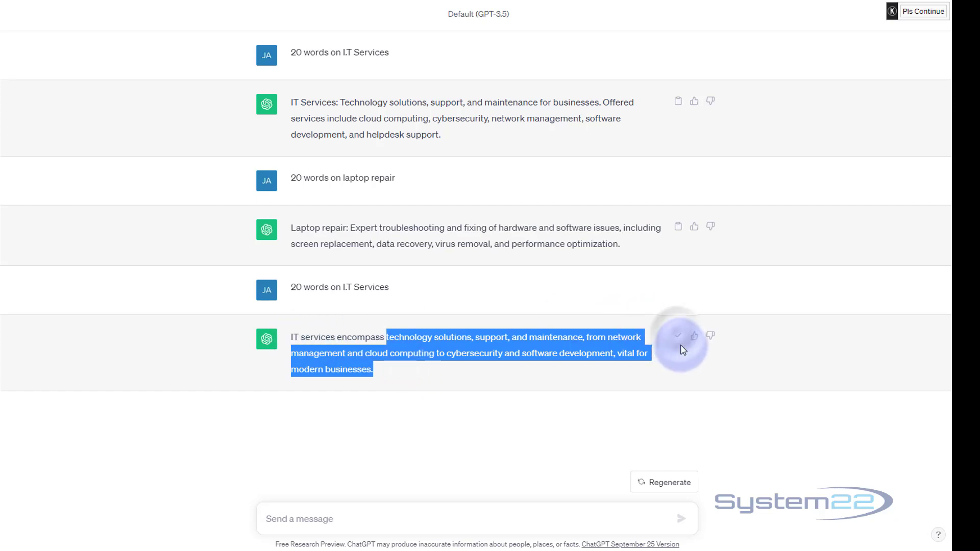
click(462, 9)
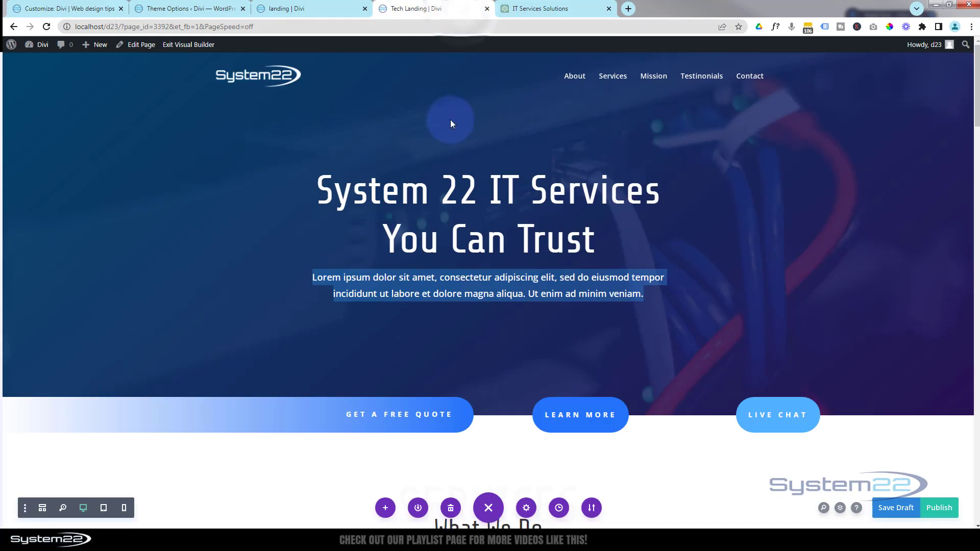
Step: Paste the copied IT services text over the hero's Lorem ipsum paragraph
click(313, 277)
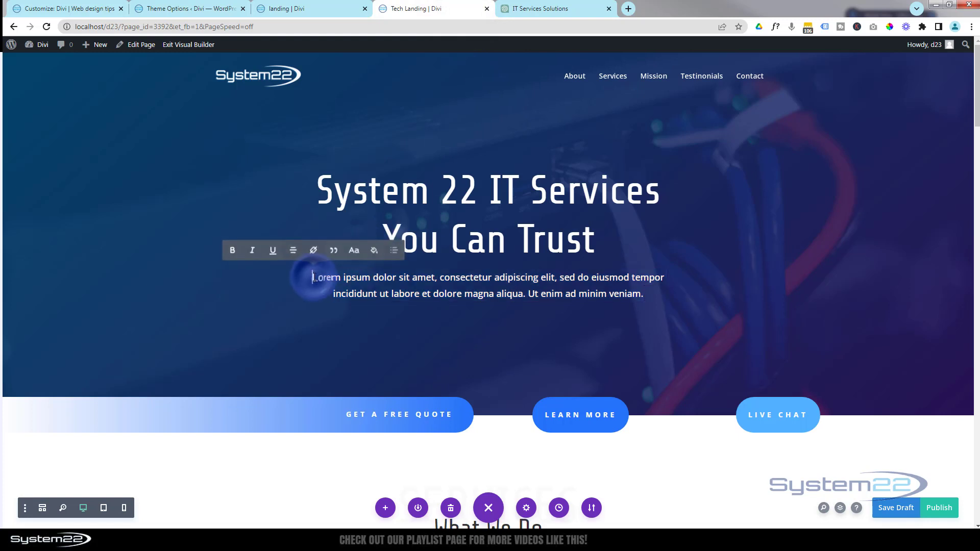
drag(313, 277, 672, 298)
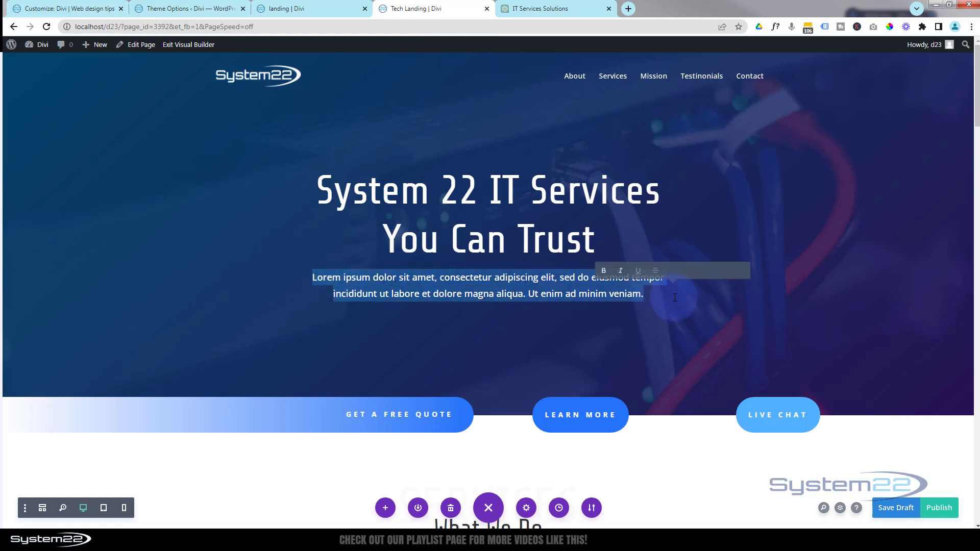
text(IT services encompass technology solutions, support, and maintenance, from network management and cloud computing to cybersecurity and software development, vital for modern businesses.)
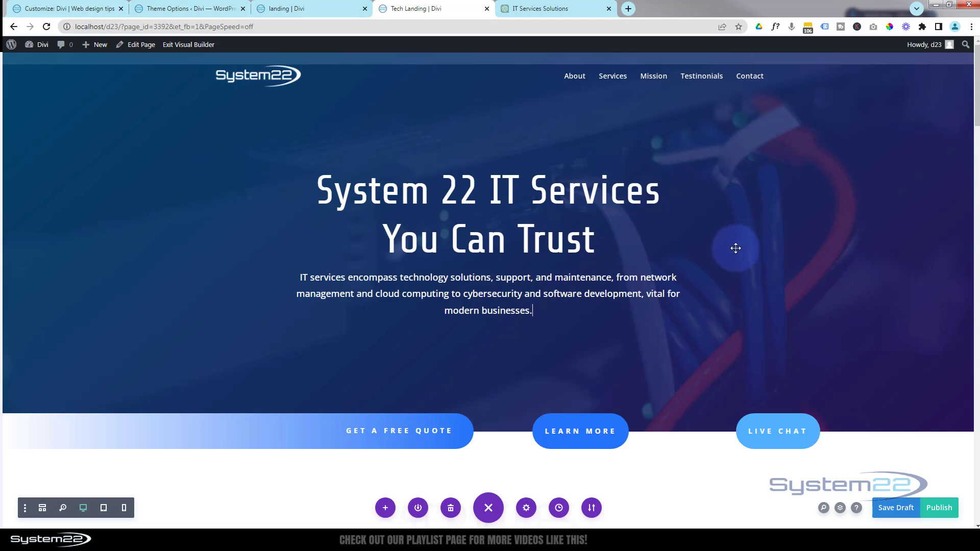
scroll(735, 248, down, 4)
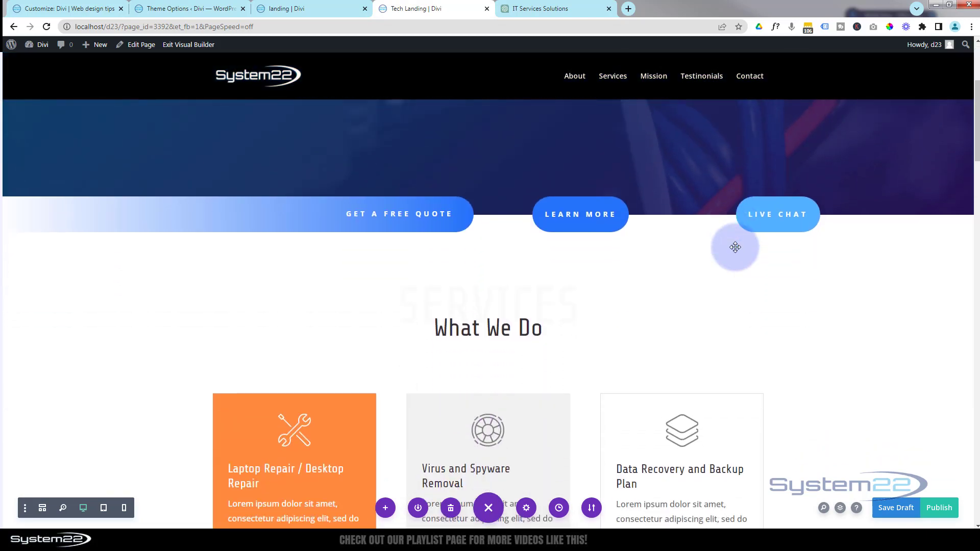
scroll(735, 247, down, 4)
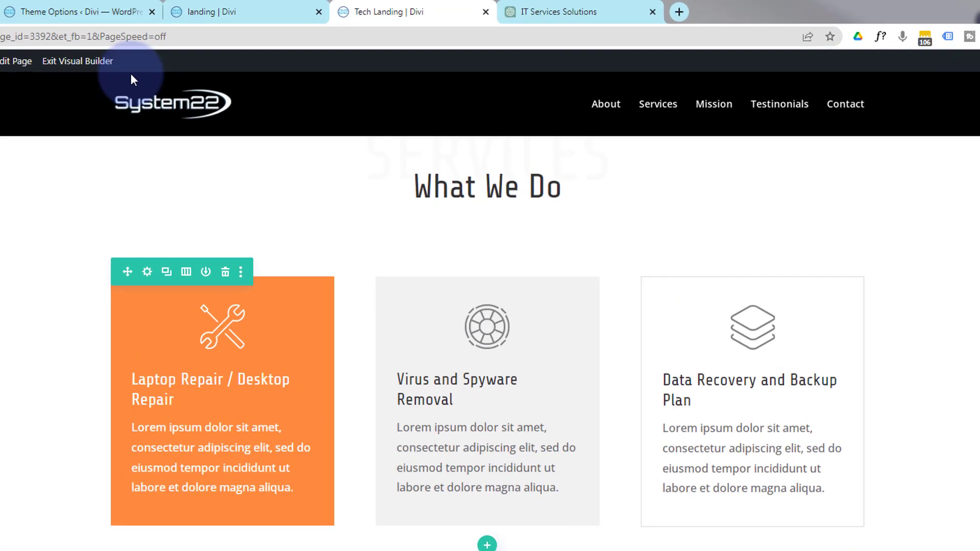
Step: Resend '20 words on laptop repair' to ChatGPT and select the new reply text
click(573, 11)
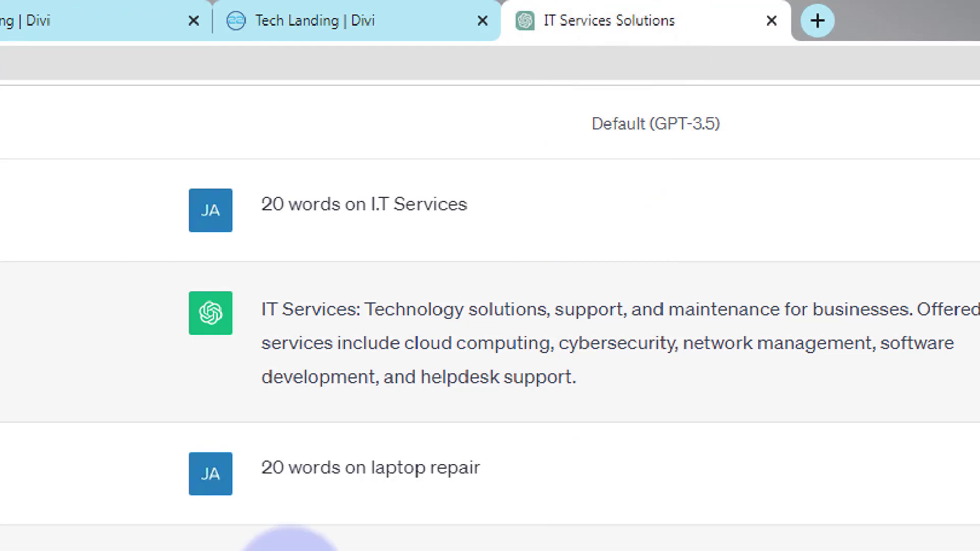
drag(260, 467, 484, 472)
key(ctrl+c)
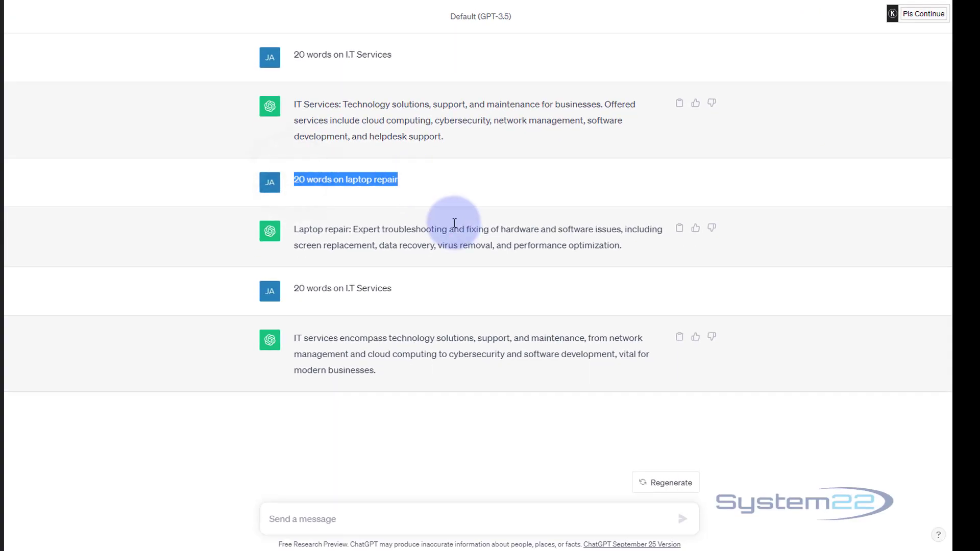
click(306, 518)
key(ctrl+v)
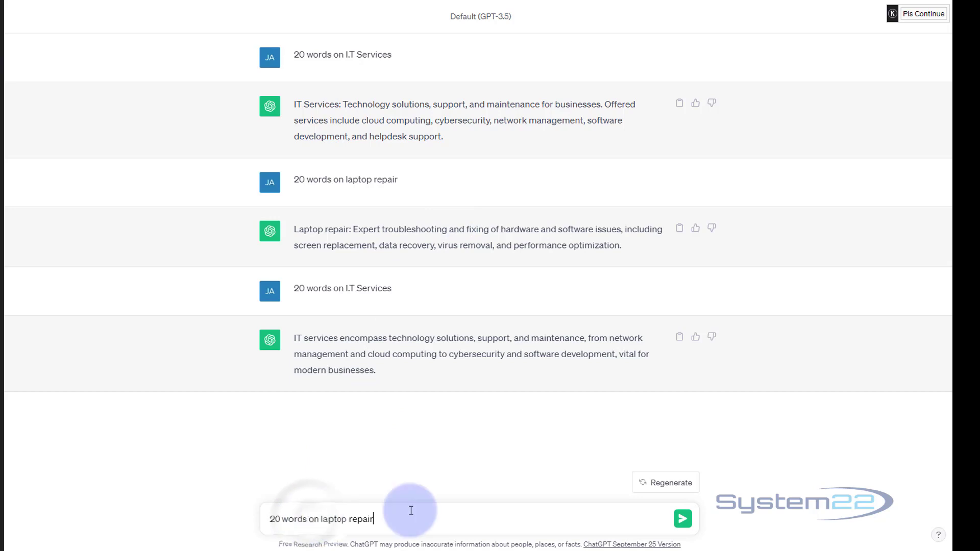
click(682, 519)
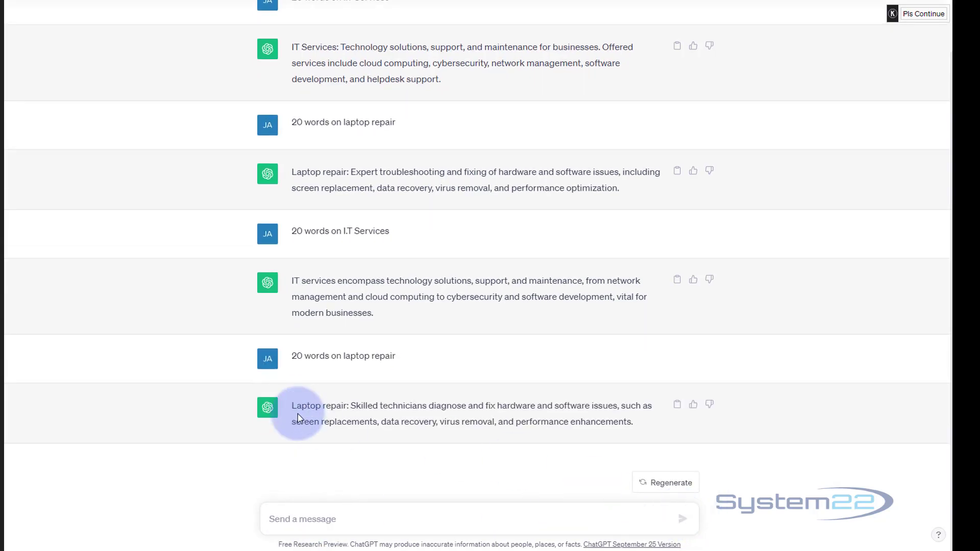
drag(350, 406, 641, 420)
key(ctrl+c)
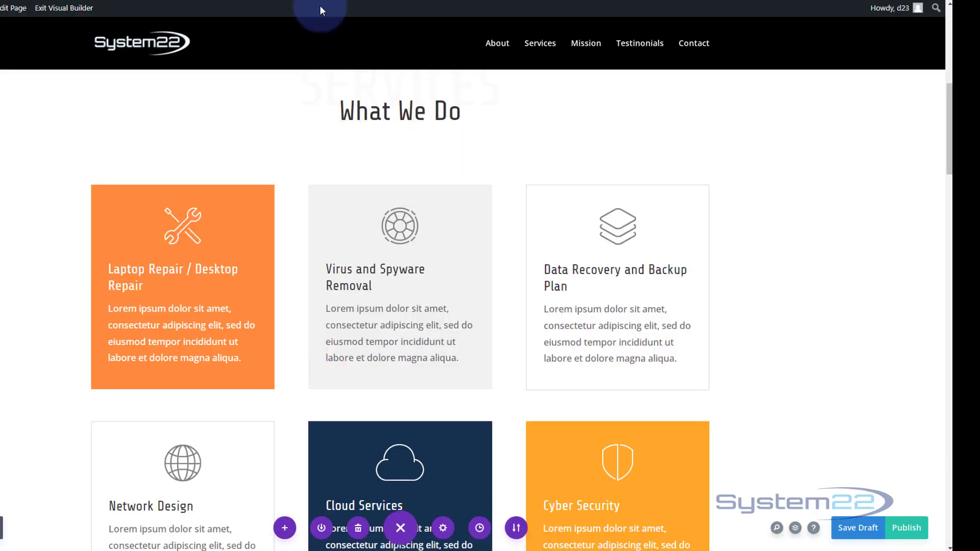
click(147, 309)
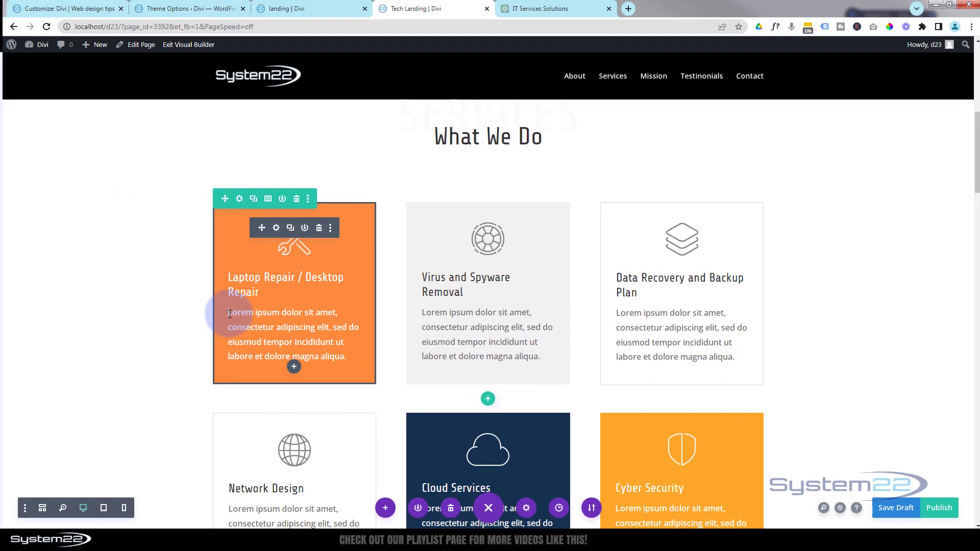
Step: Paste the laptop repair text into the orange card, editing it to start 'Hardware and software issues'
drag(229, 313, 358, 359)
key(ctrl+v)
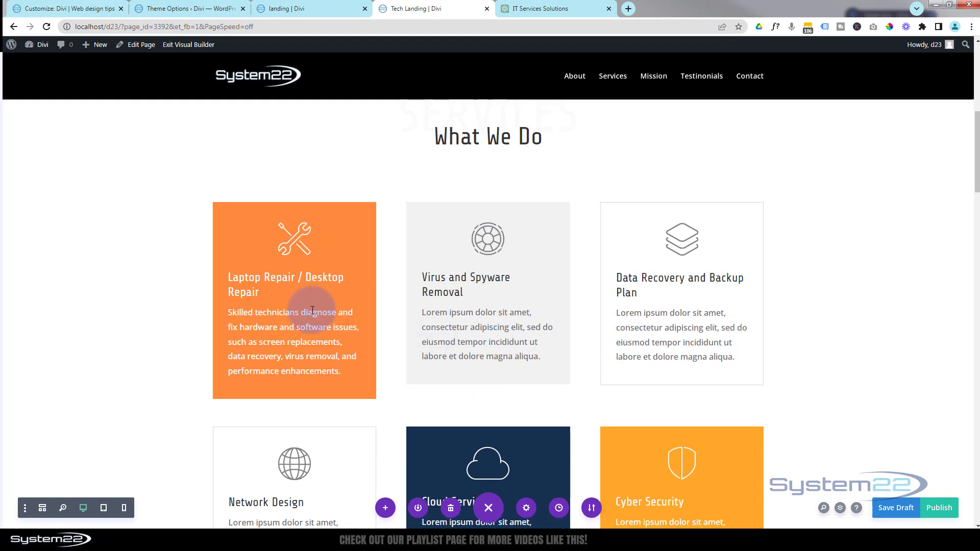
drag(301, 312, 351, 312)
key(BackSpace)
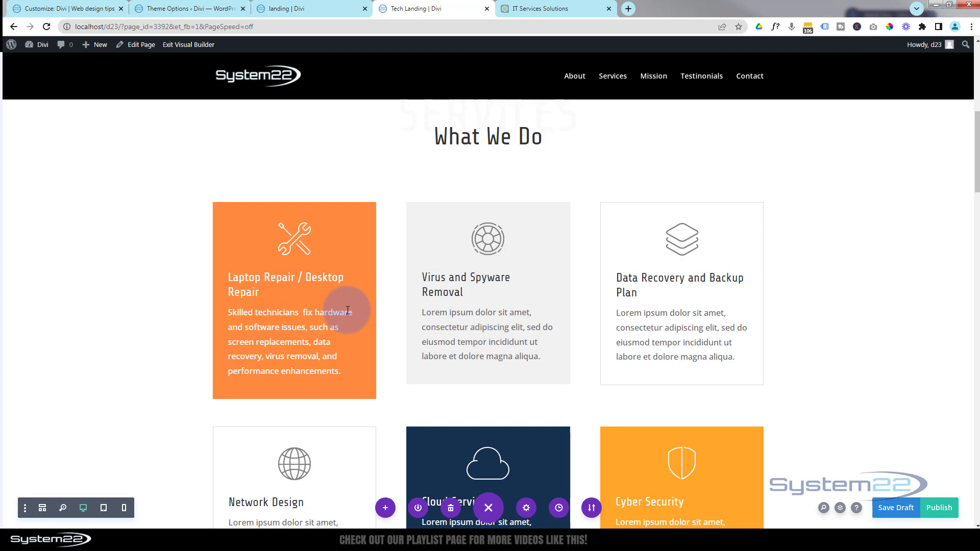
key(ctrl+z)
drag(246, 314, 241, 324)
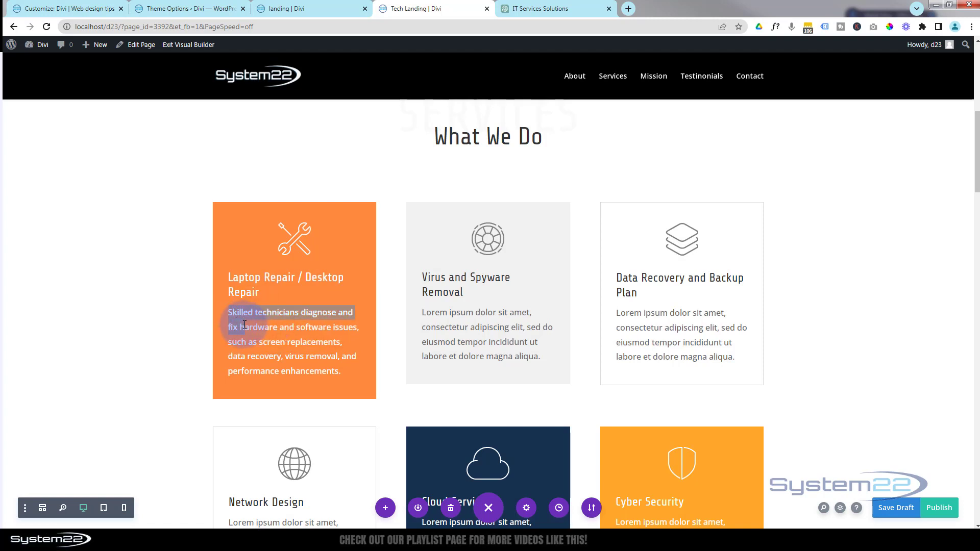
text(Hardware and software issues,)
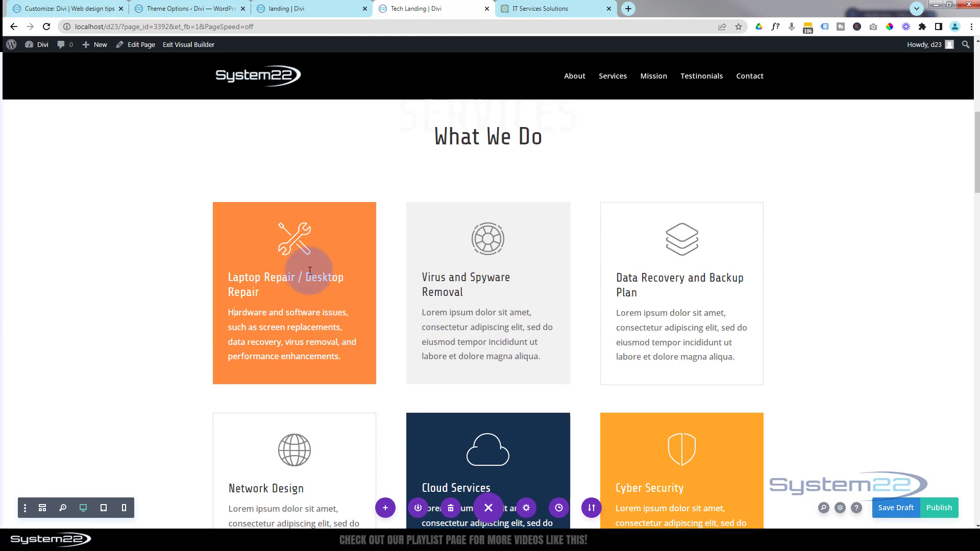
scroll(358, 337, up, 1)
scroll(358, 338, up, 8)
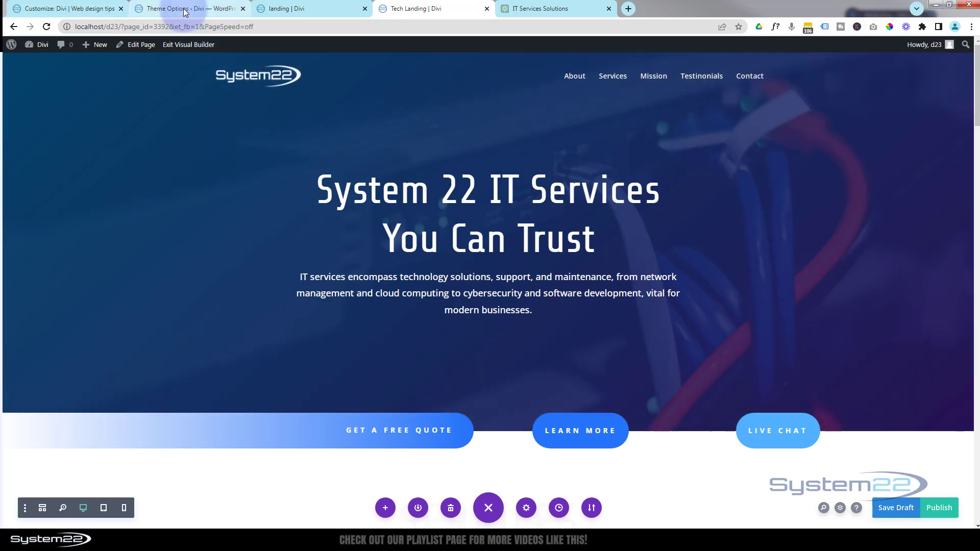
Step: Go to Header & Navigation > Primary Menu Bar in the Divi Theme Customizer
click(190, 9)
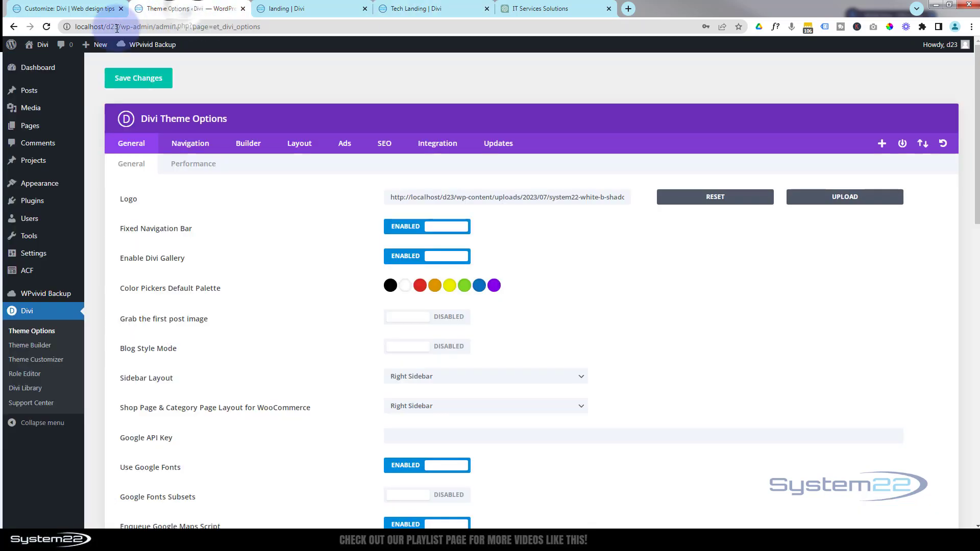
click(67, 9)
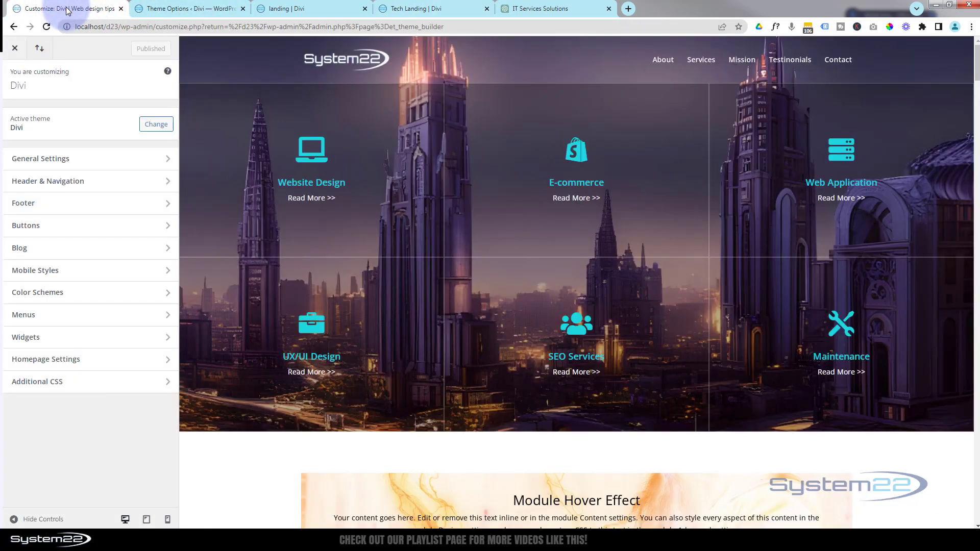
click(110, 181)
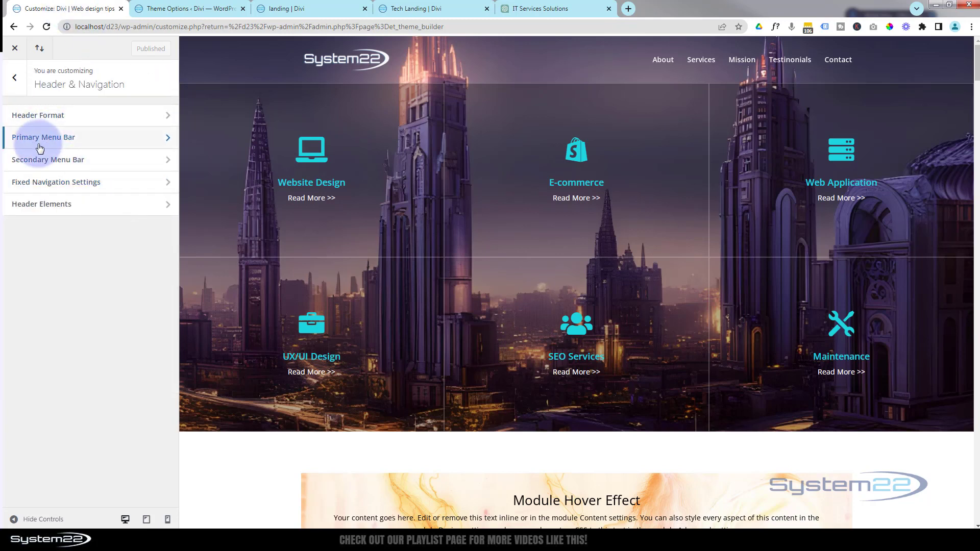
click(99, 144)
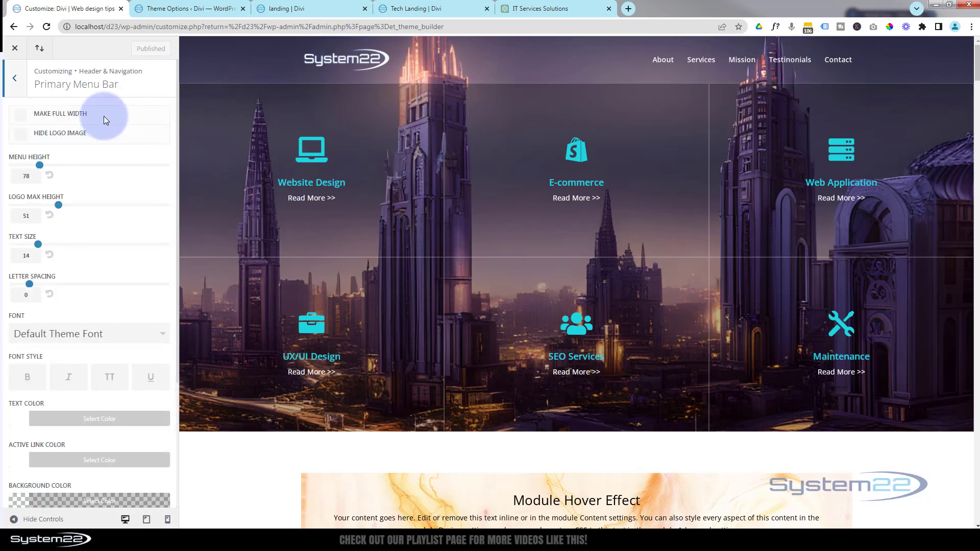
scroll(100, 112, down, 4)
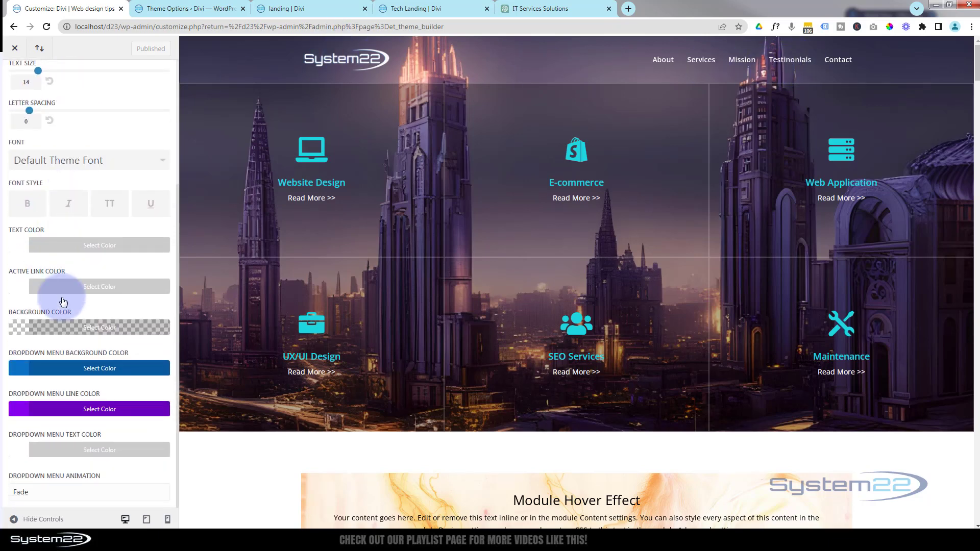
Step: Try an opaque menu bar background, then return it to fully transparent rgba(255,255,255,0)
click(38, 329)
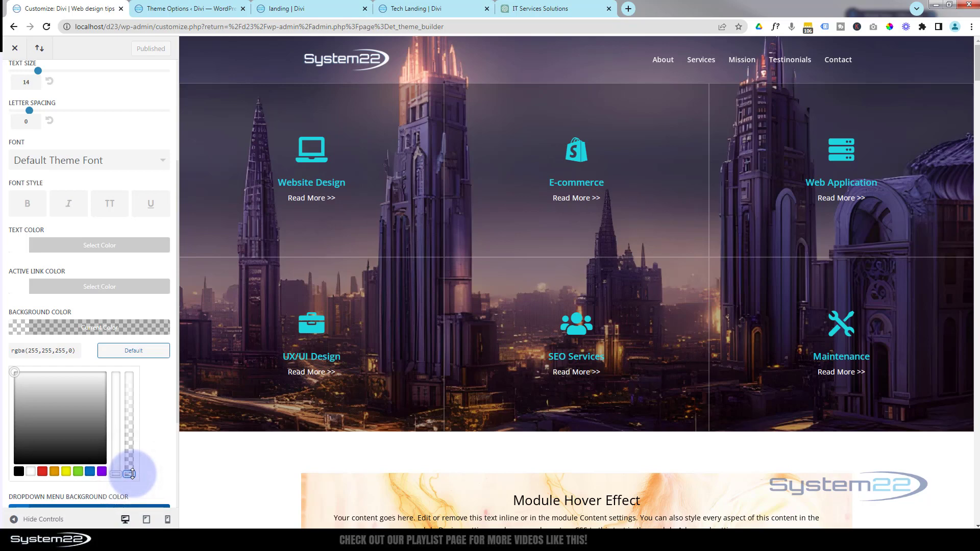
drag(129, 474, 140, 365)
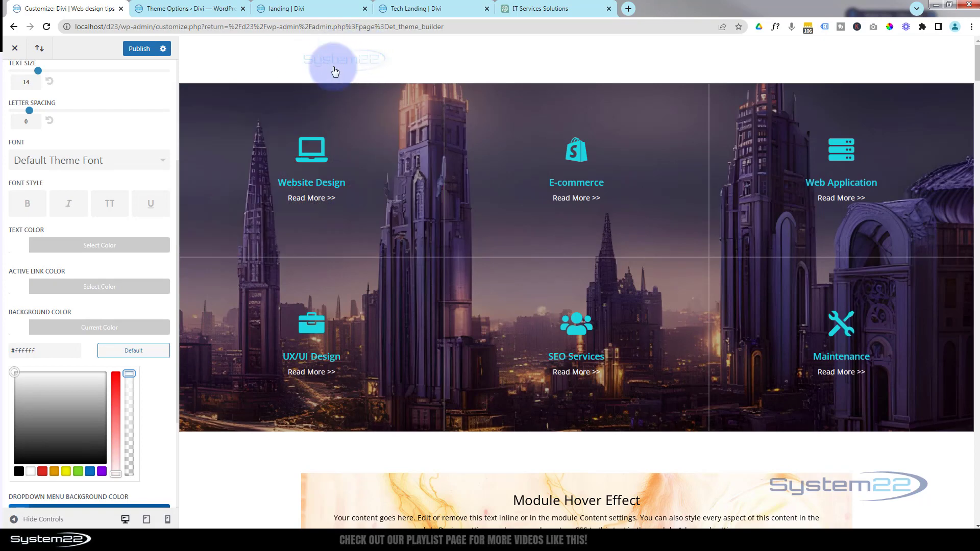
drag(128, 377, 136, 489)
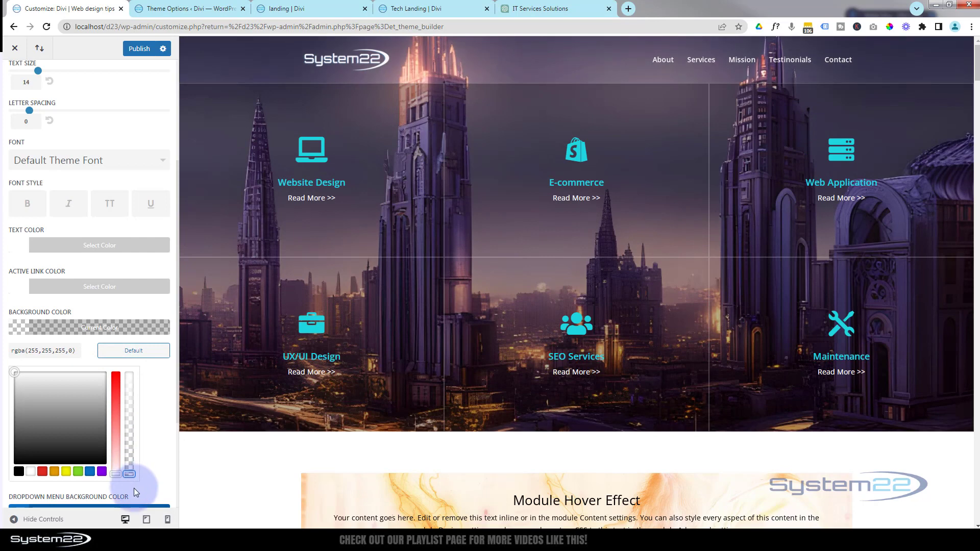
click(134, 488)
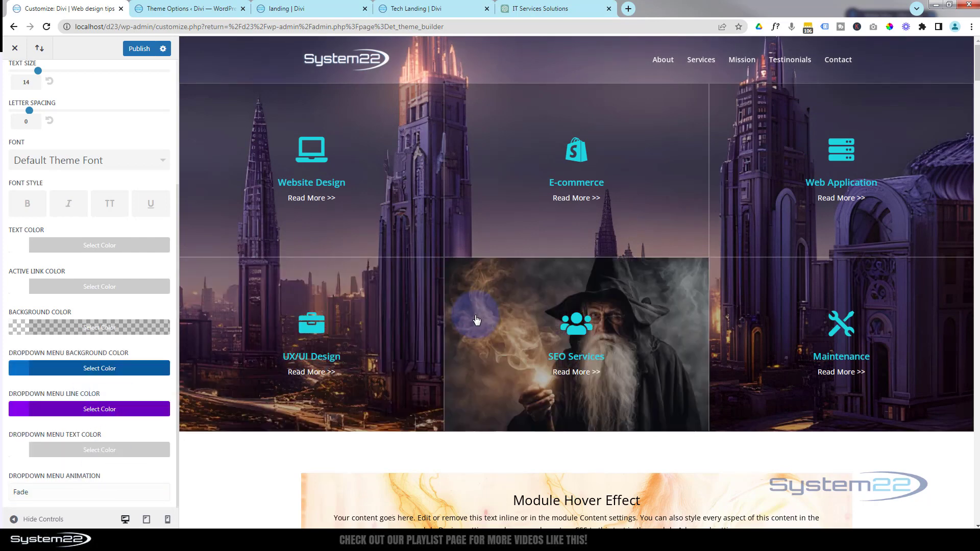
scroll(473, 319, down, 3)
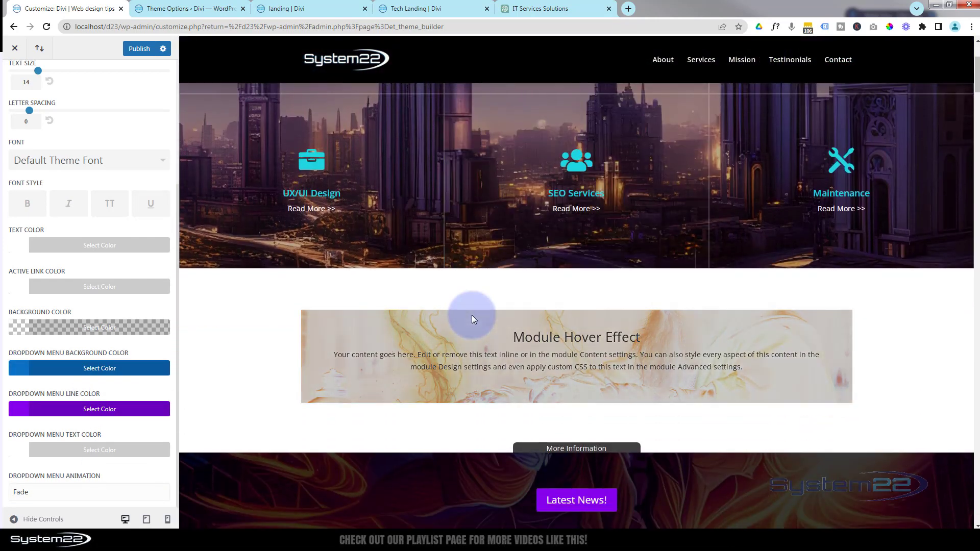
scroll(471, 316, down, 2)
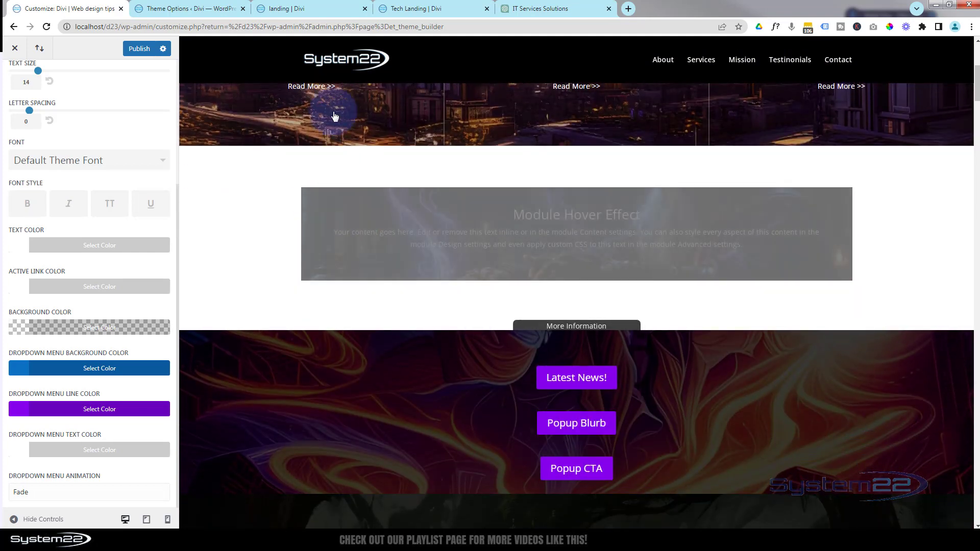
scroll(332, 285, down, 1)
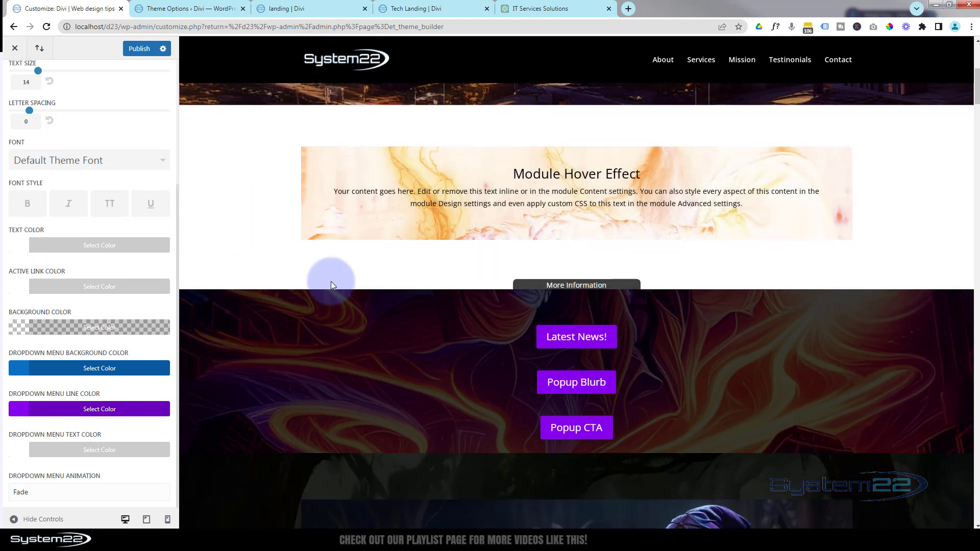
scroll(331, 280, down, 3)
scroll(330, 281, up, 4)
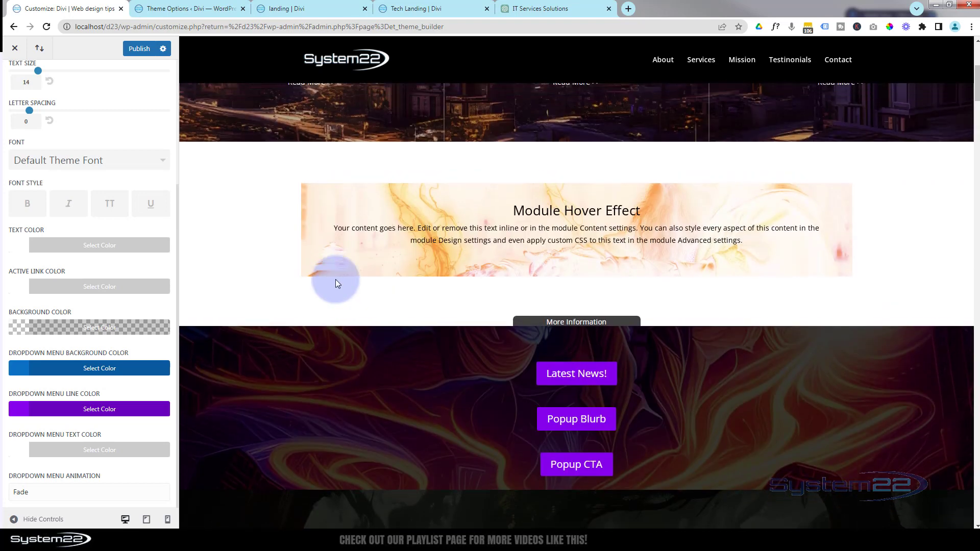
scroll(337, 280, up, 6)
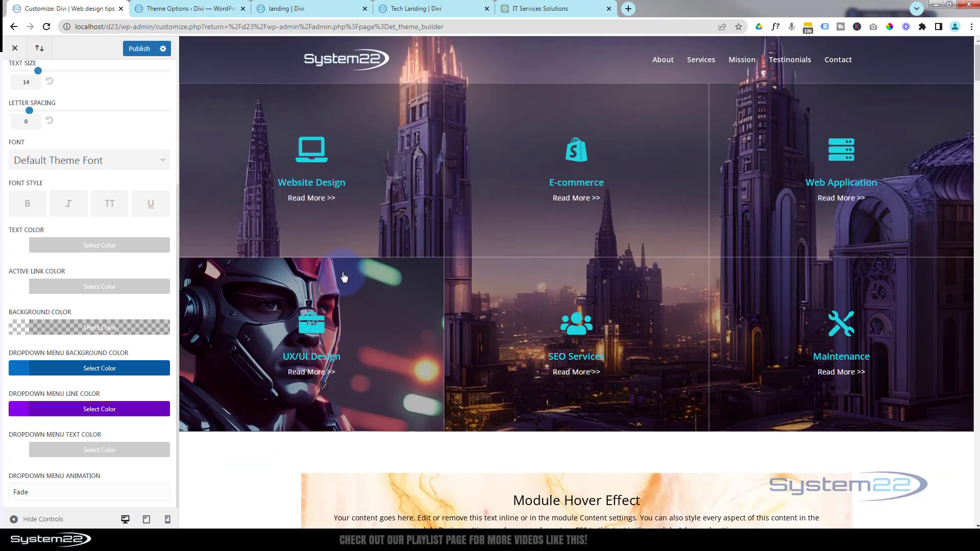
scroll(102, 199, up, 4)
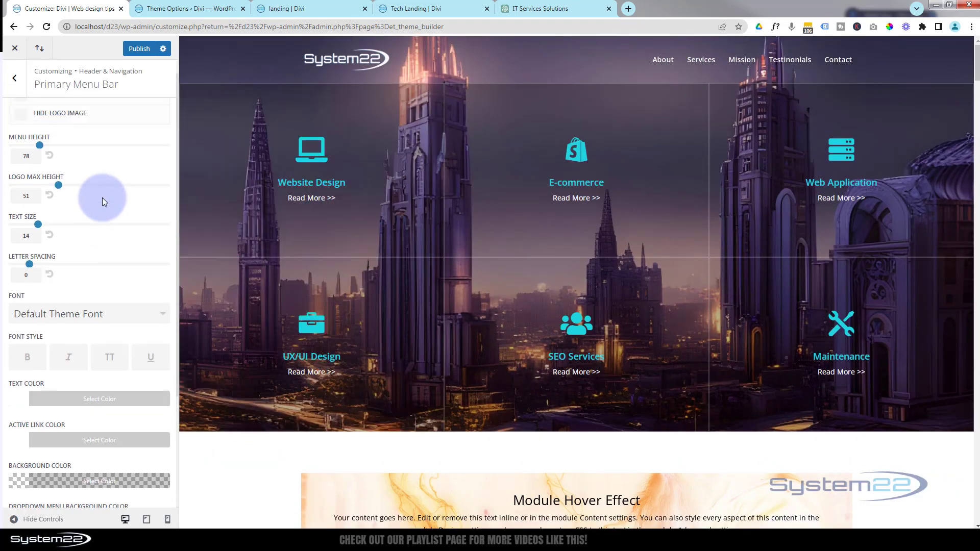
Step: Try blue, then keep black as the fixed Primary Menu Background Color, publish, and return to Tech Landing
click(17, 81)
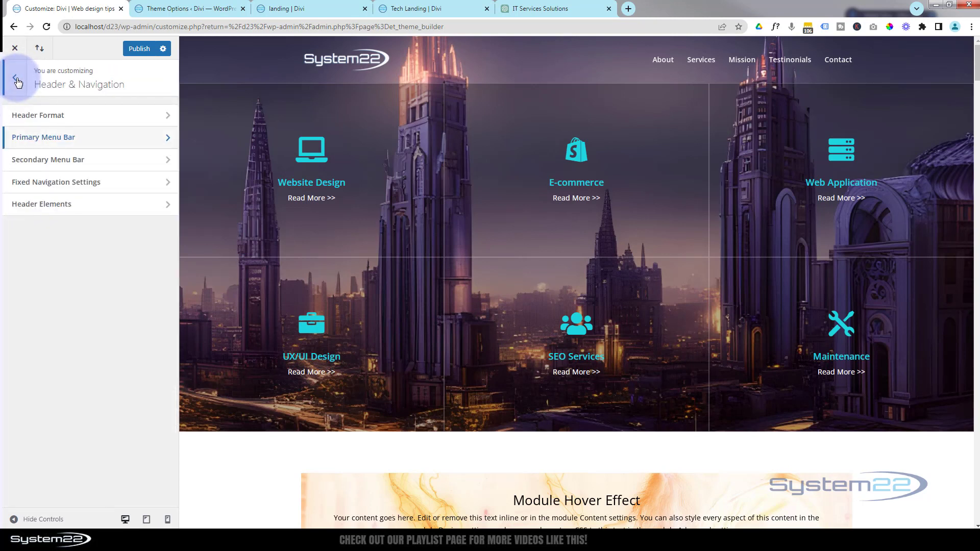
click(127, 190)
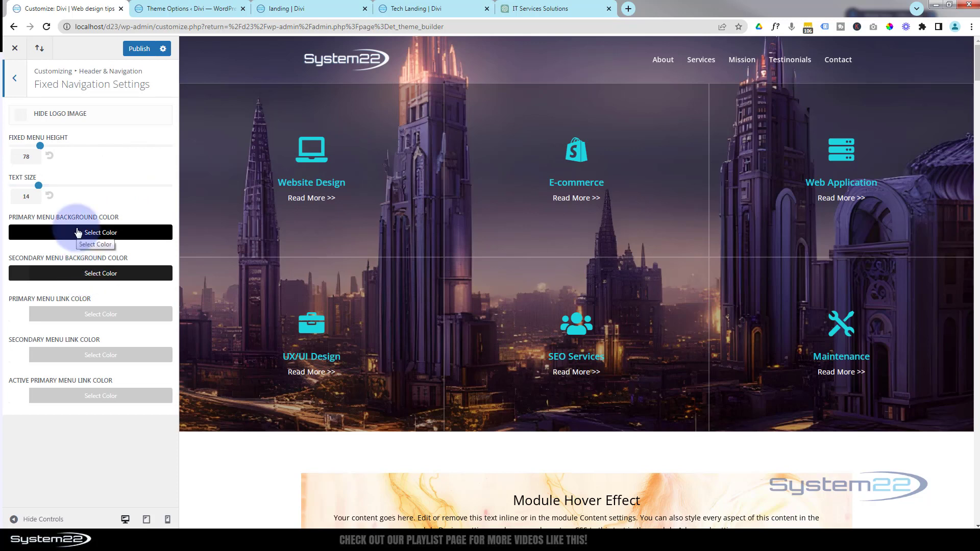
click(19, 234)
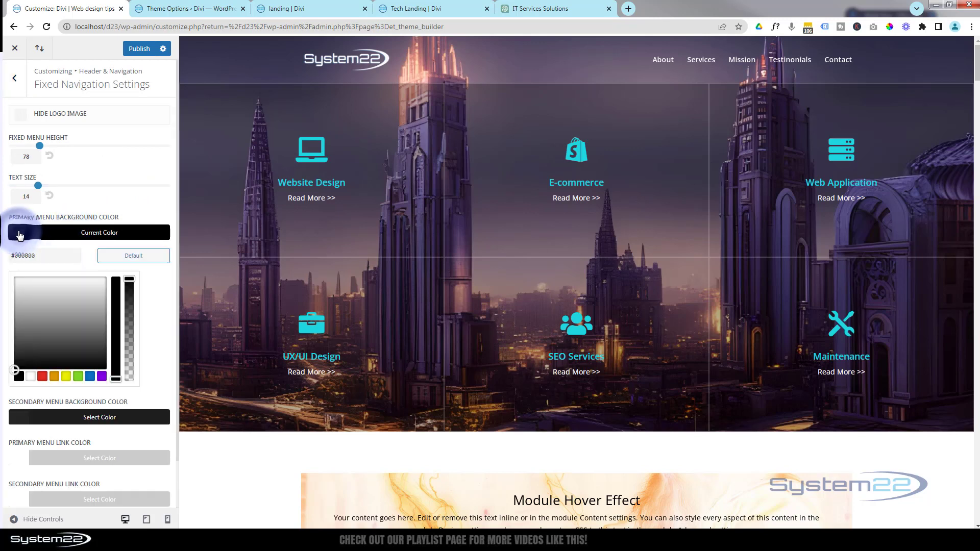
click(88, 376)
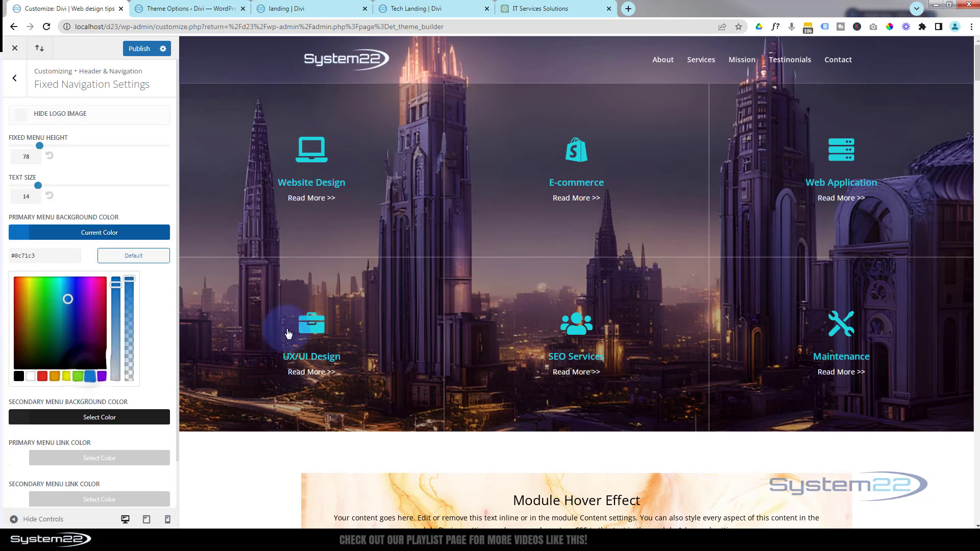
scroll(340, 300, down, 3)
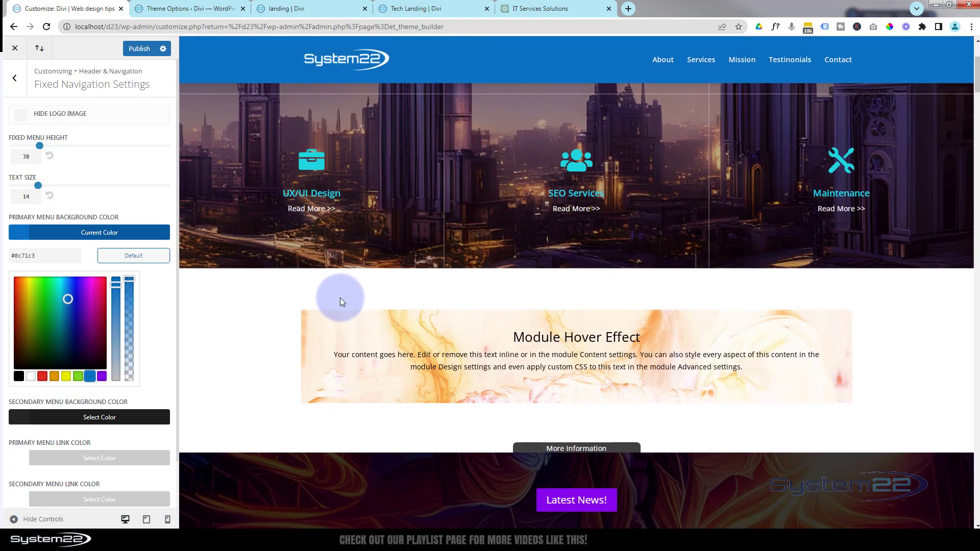
scroll(339, 298, up, 3)
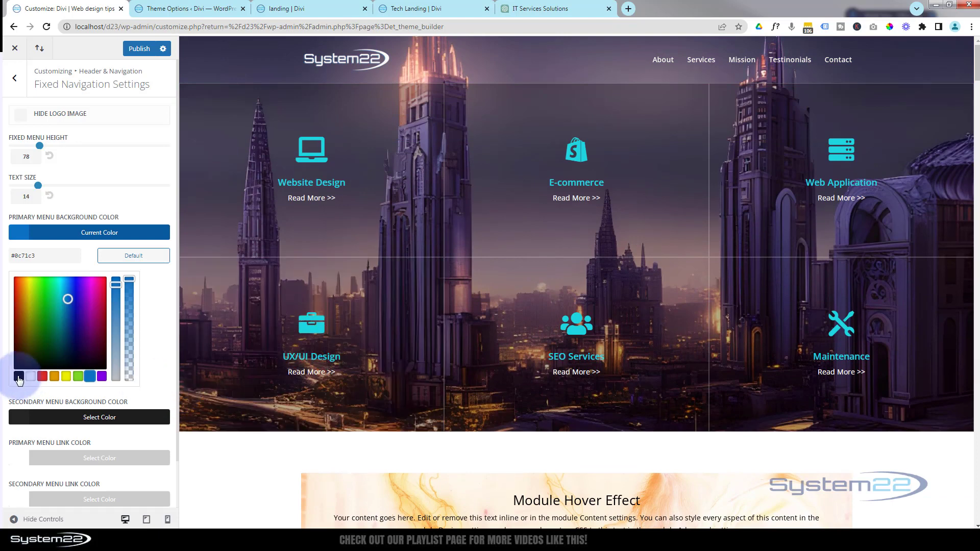
click(18, 378)
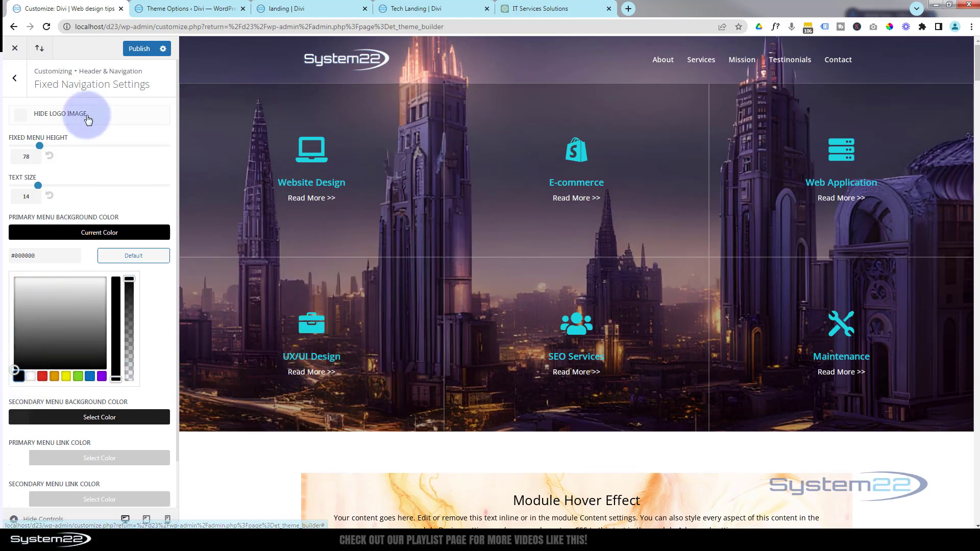
click(136, 50)
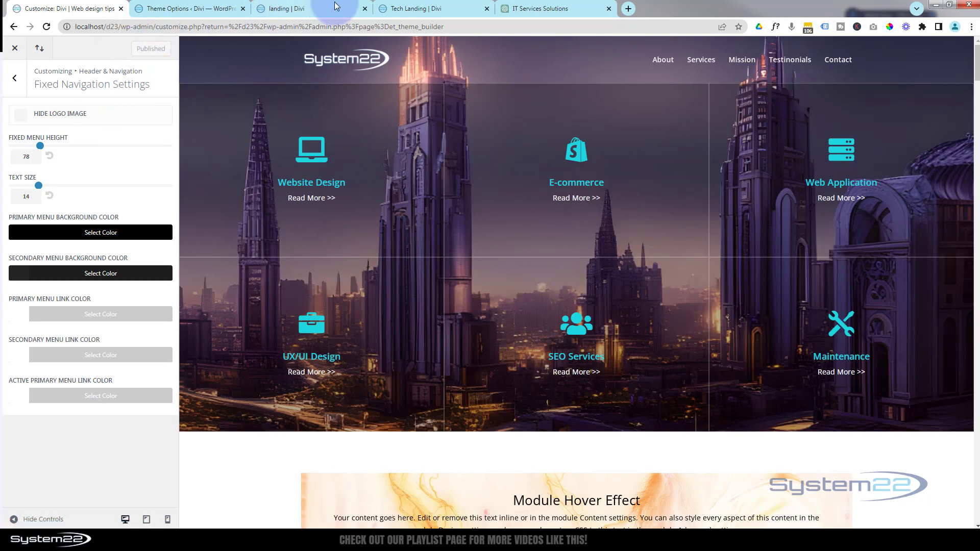
click(427, 9)
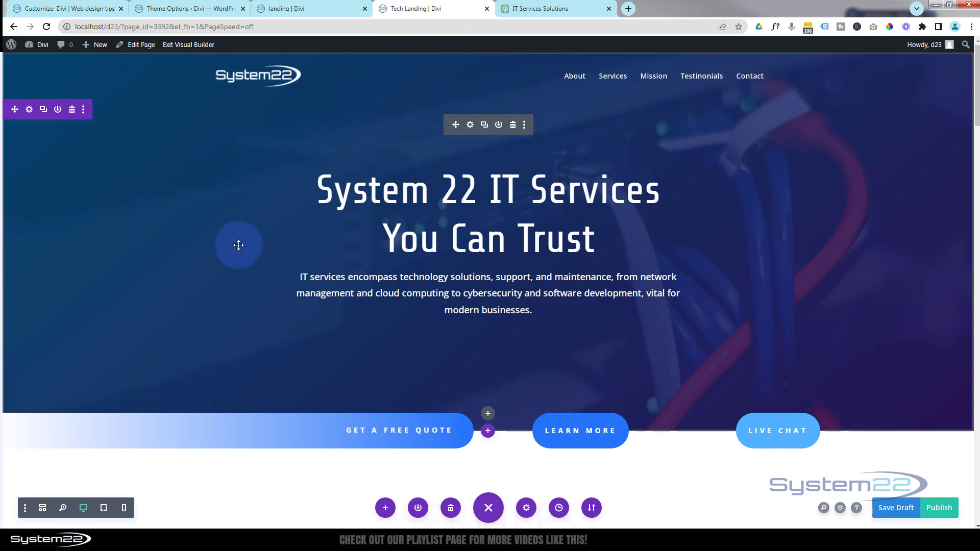
Step: Set the hero section's background image to the helmeted robot portrait from the Media Library and save
click(30, 111)
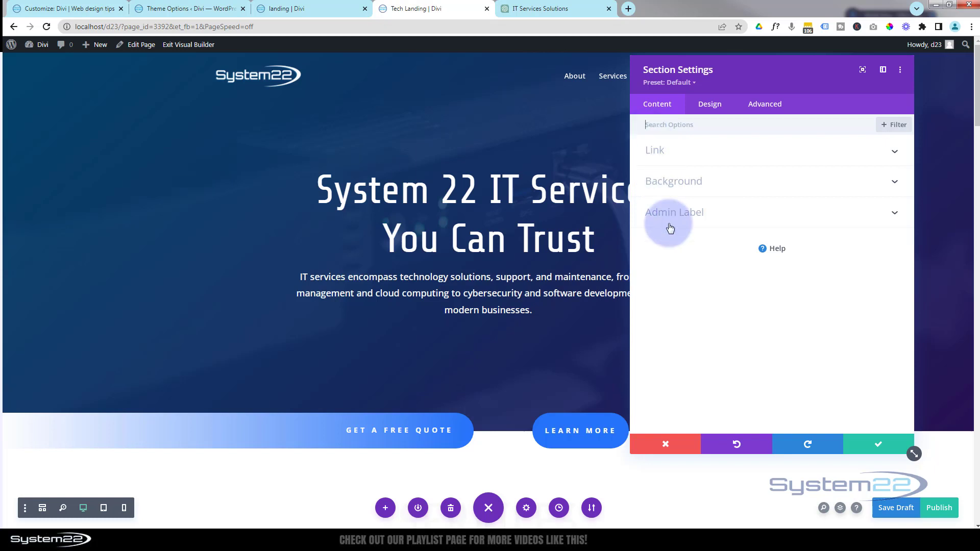
click(663, 183)
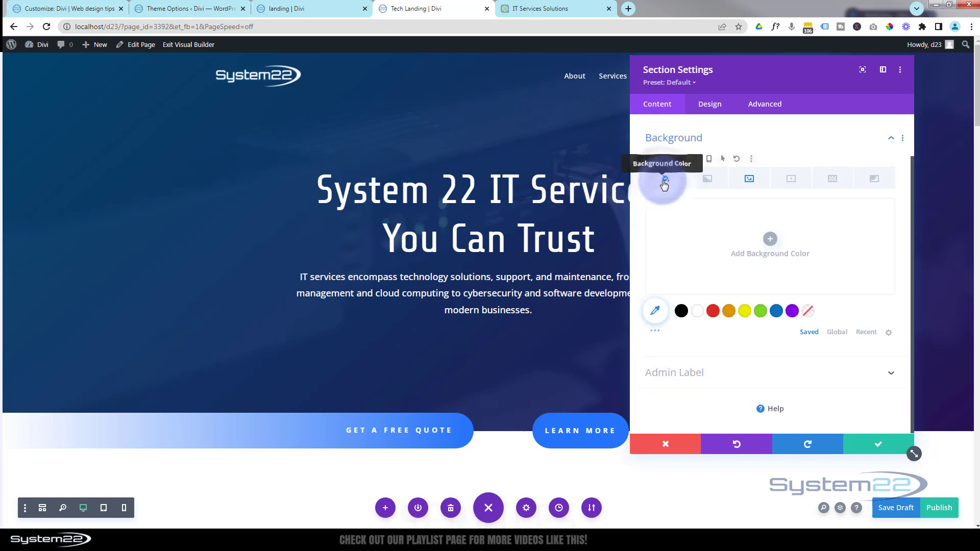
click(744, 181)
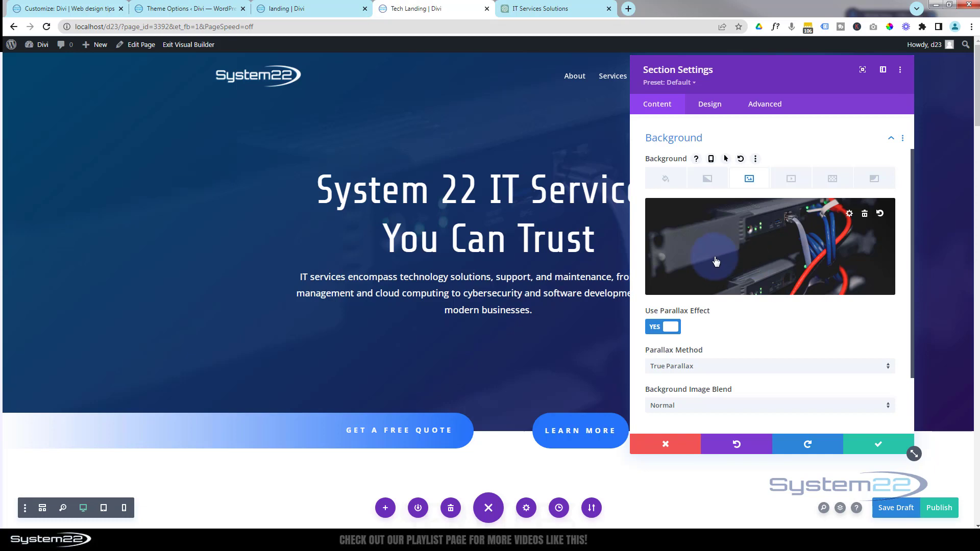
click(738, 251)
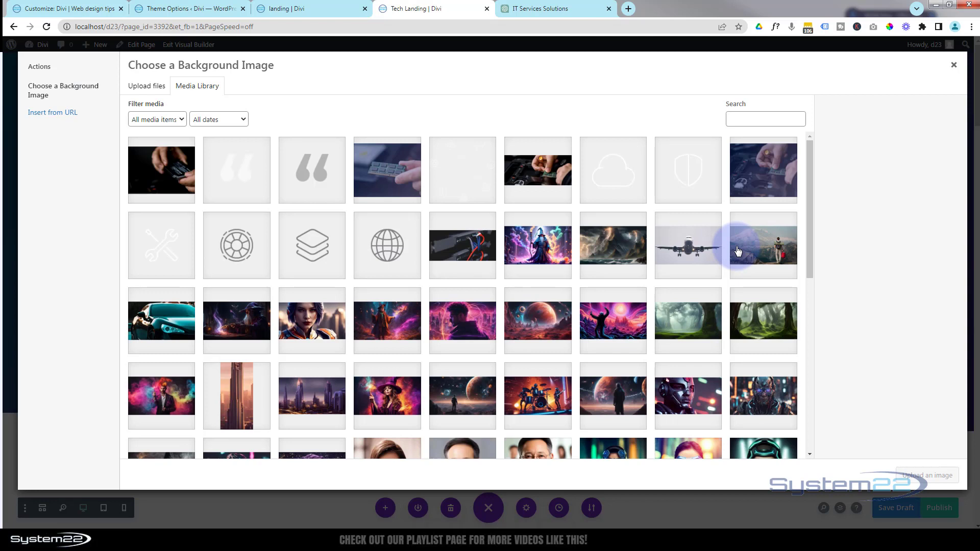
scroll(634, 247, down, 1)
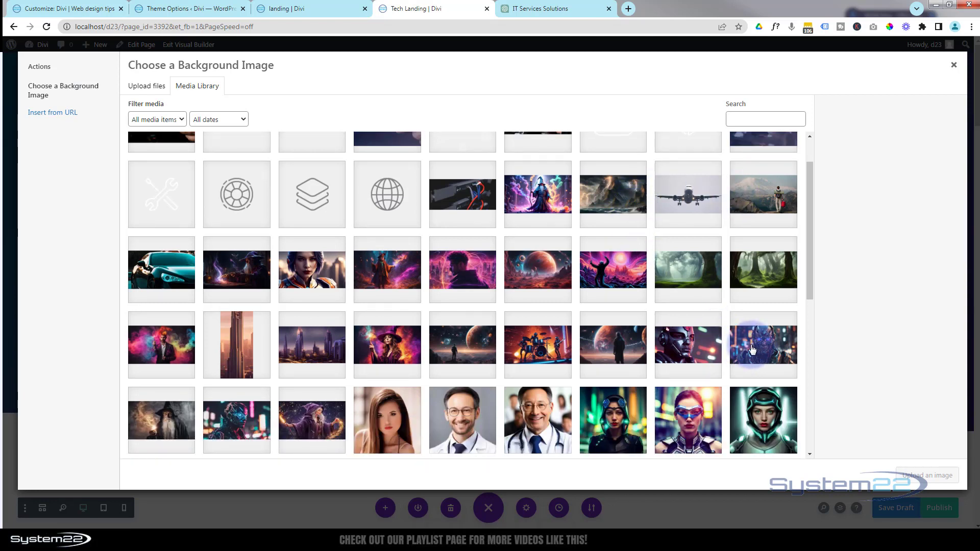
click(688, 345)
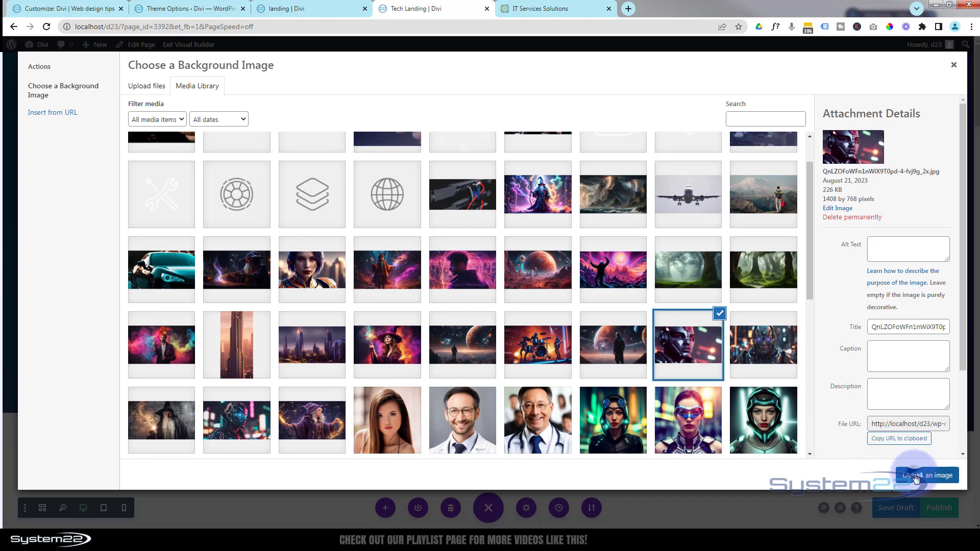
click(916, 476)
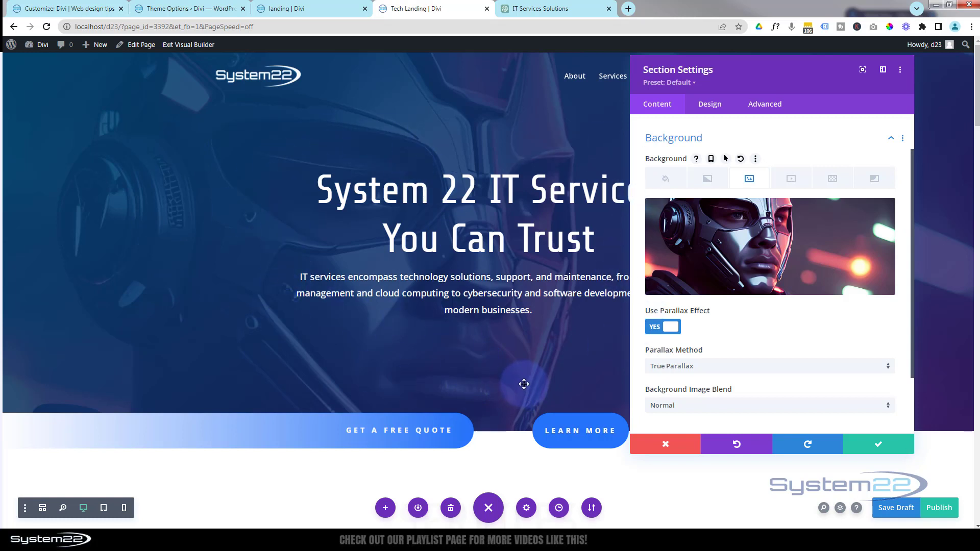
click(876, 446)
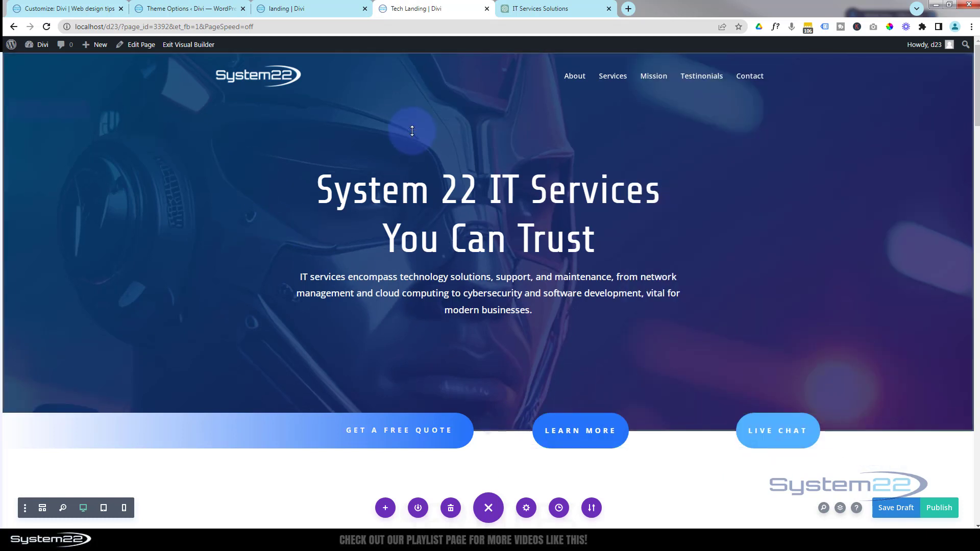
Step: Save the page, then in the hero header settings enter 'click' as Button #1 text and clear it
key(ctrl+s)
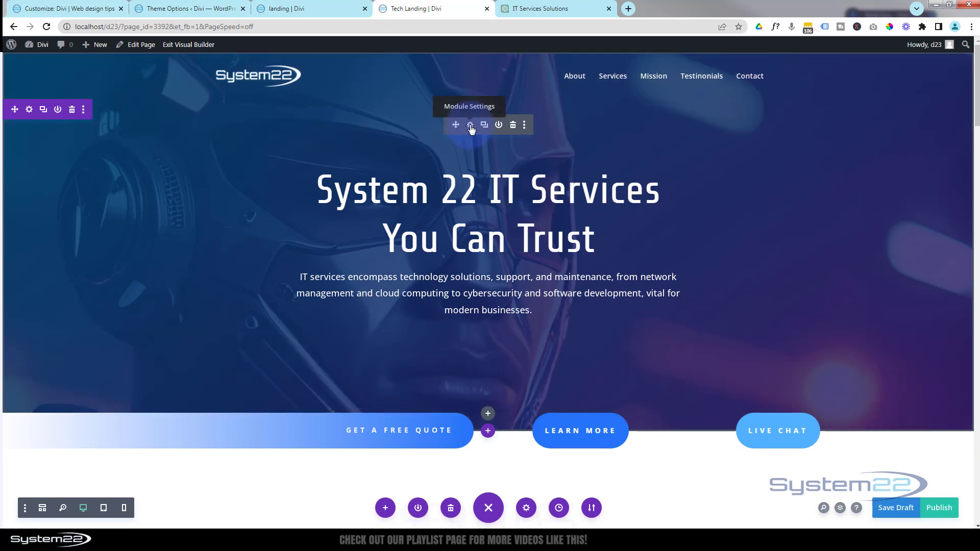
click(470, 125)
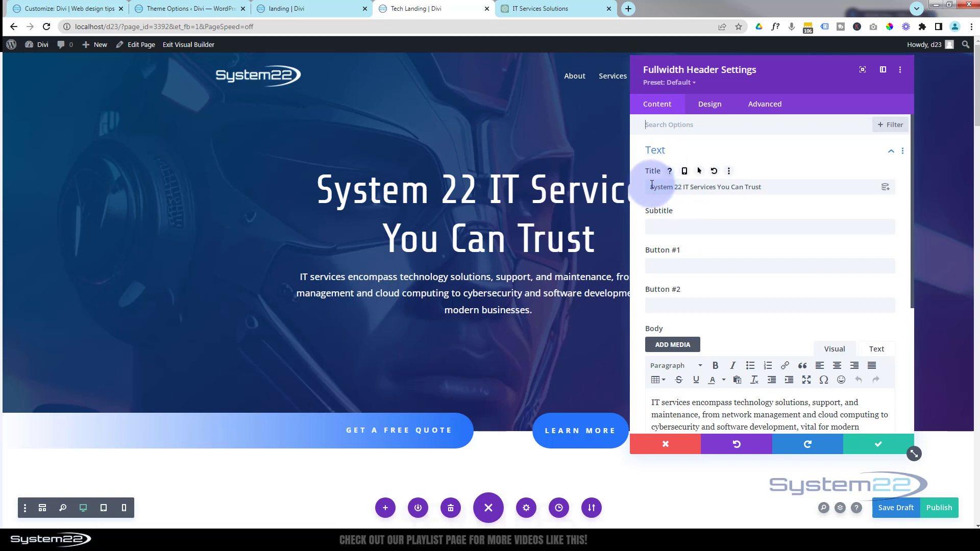
drag(652, 185, 776, 186)
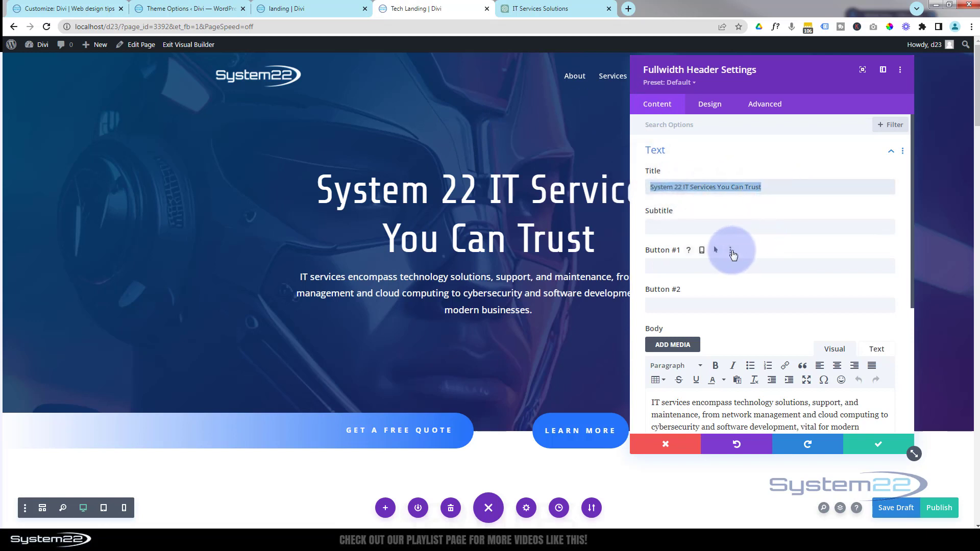
scroll(732, 254, down, 2)
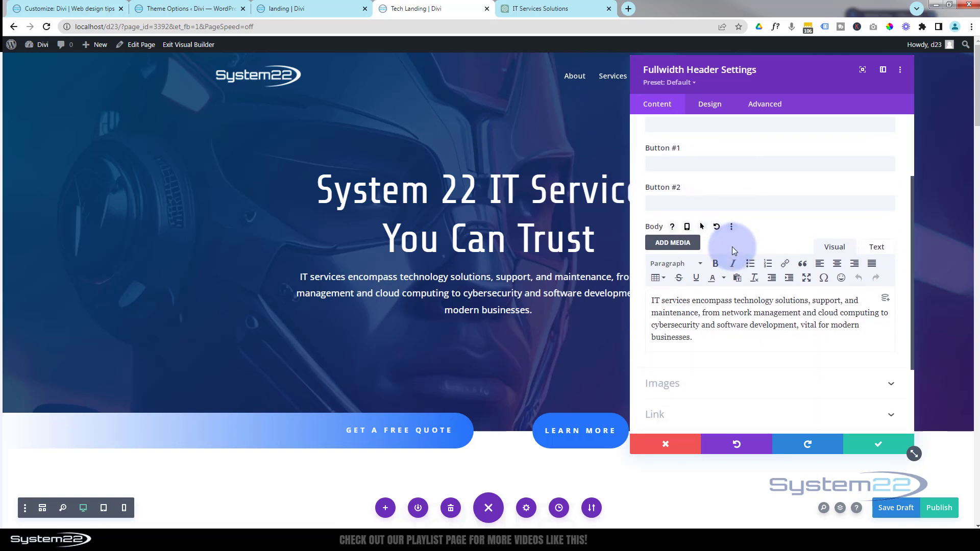
click(654, 164)
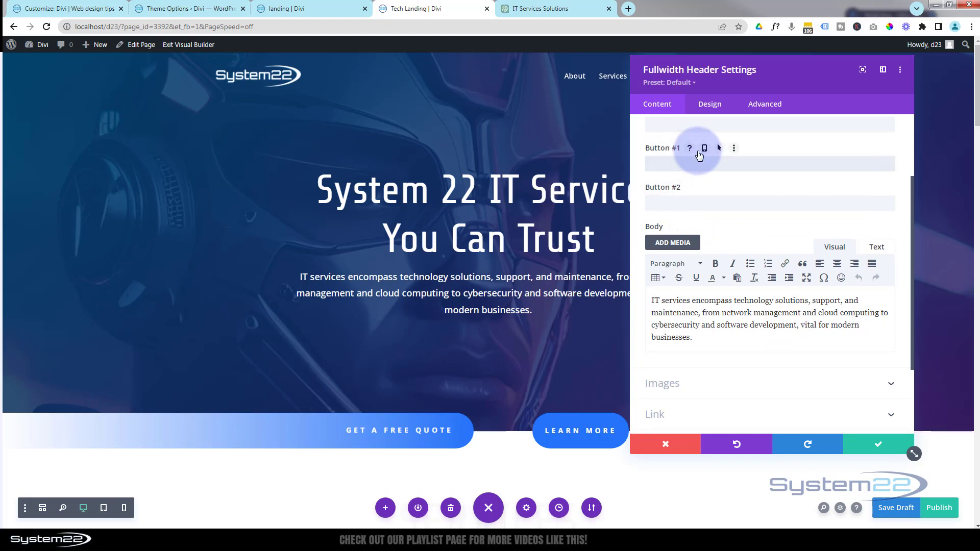
text(click)
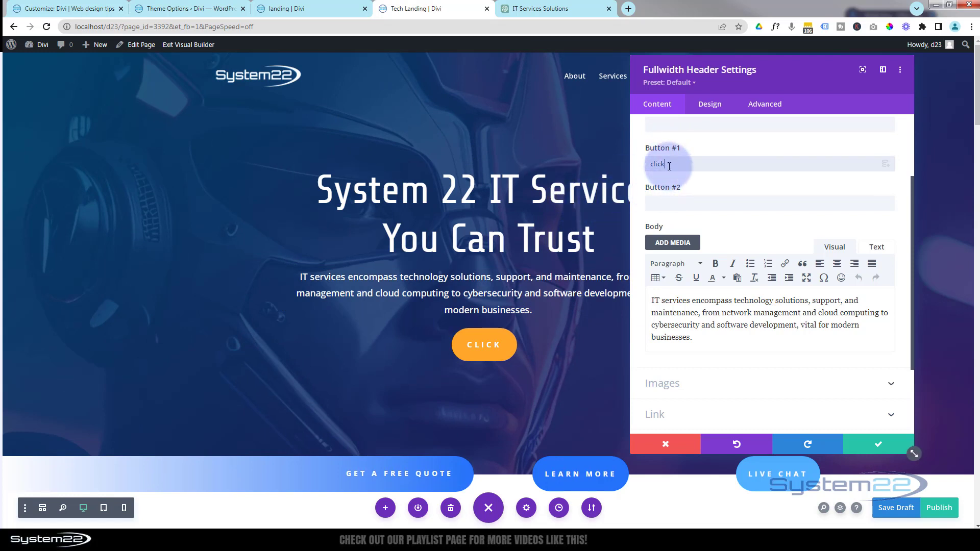
drag(649, 164, 675, 165)
key(BackSpace)
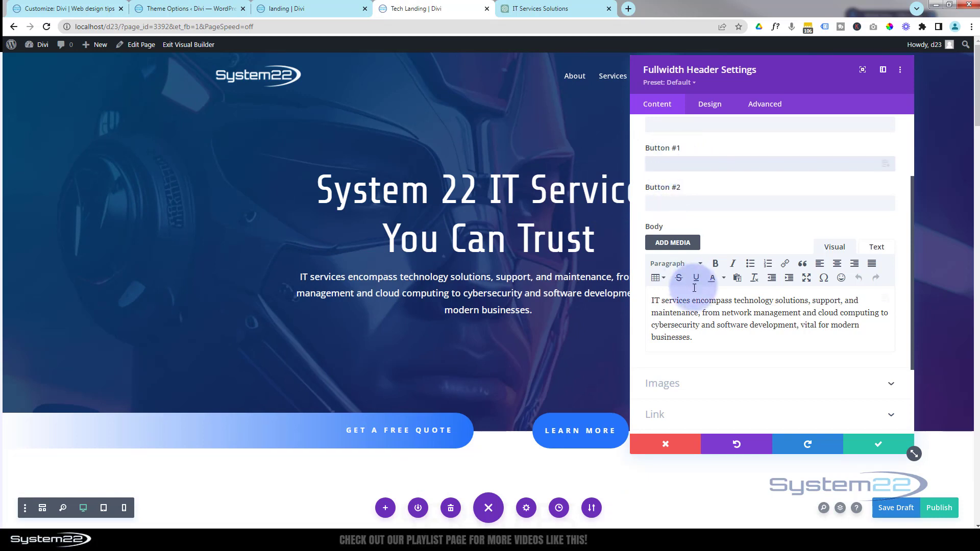
Step: Check the header's Link options, leaving button URLs blank and links opening in the same window
scroll(679, 198, down, 2)
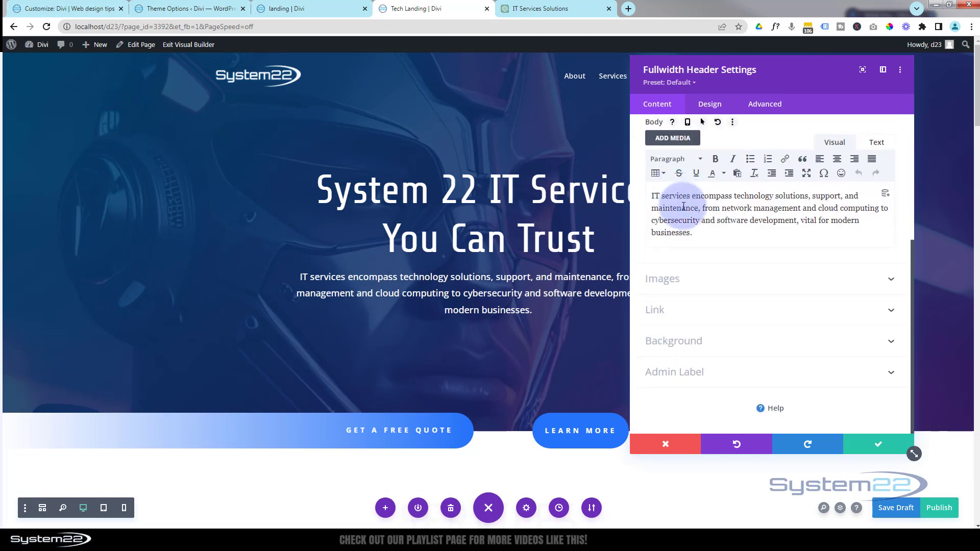
click(698, 313)
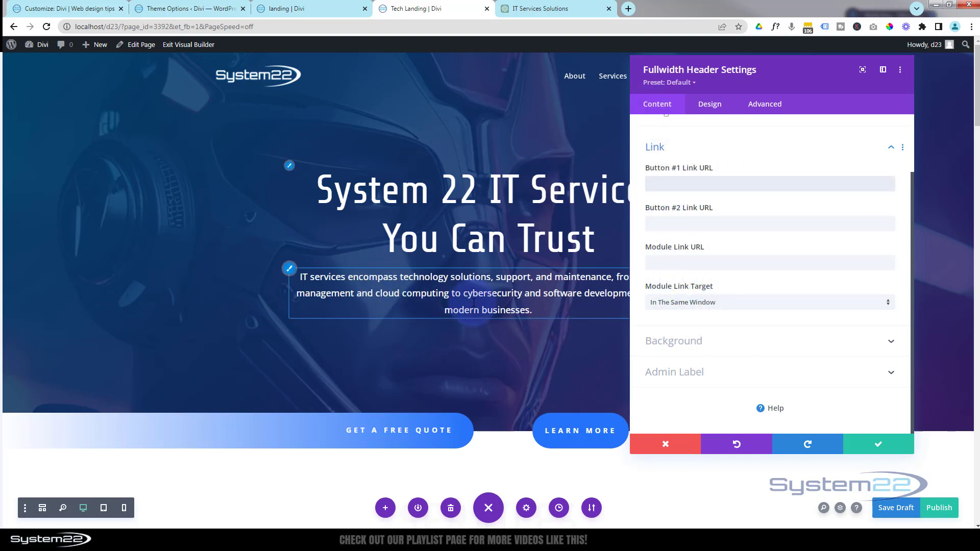
click(674, 177)
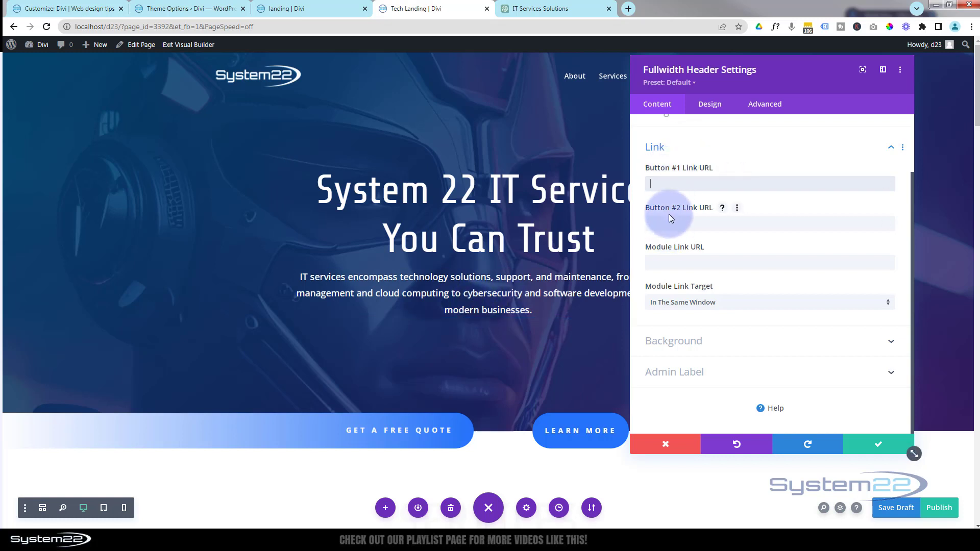
click(697, 303)
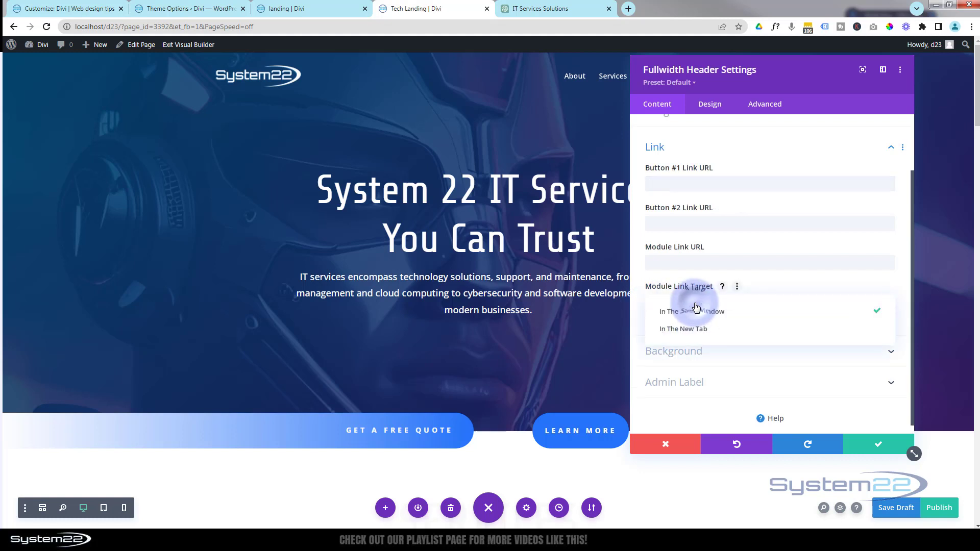
click(641, 307)
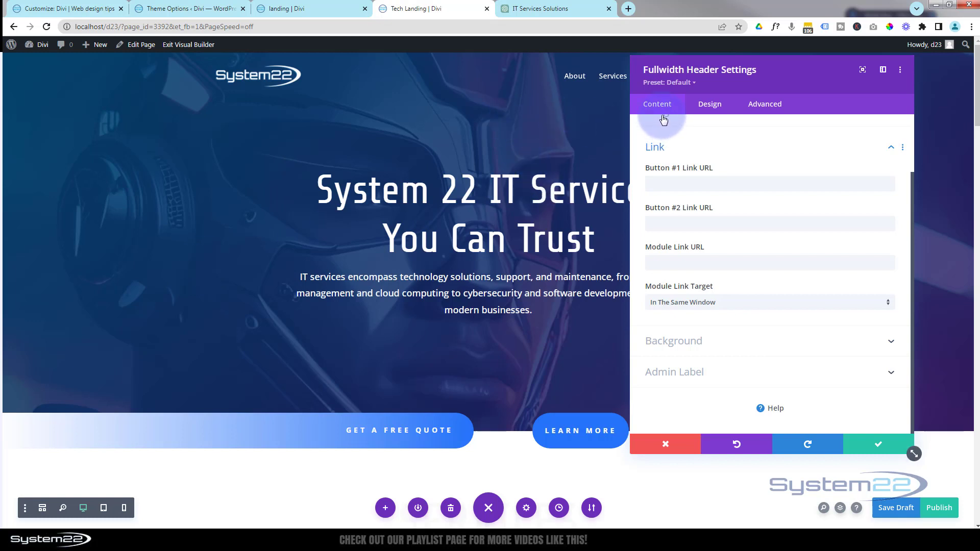
Step: Set the gradient's starting colour to a darker, more transparent blue after briefly trying purple
click(667, 339)
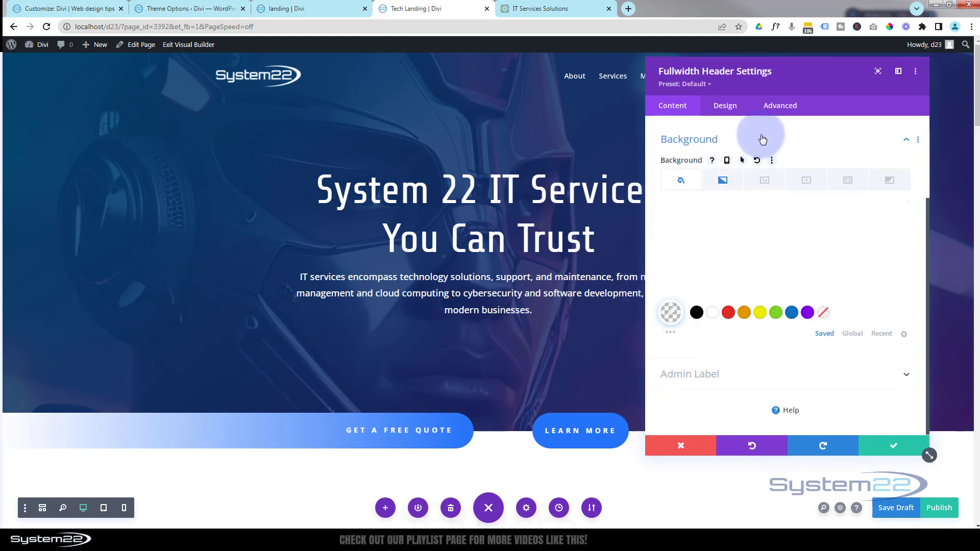
click(724, 176)
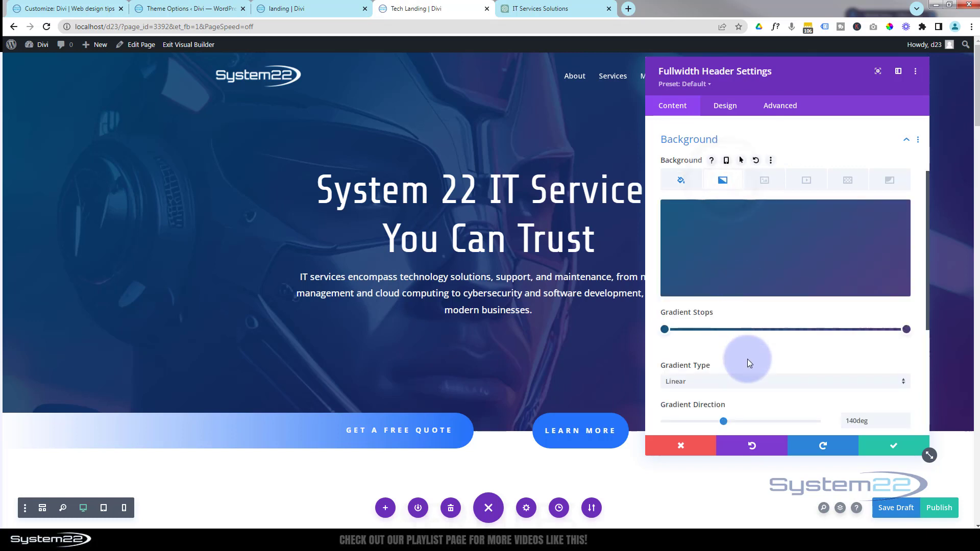
click(664, 329)
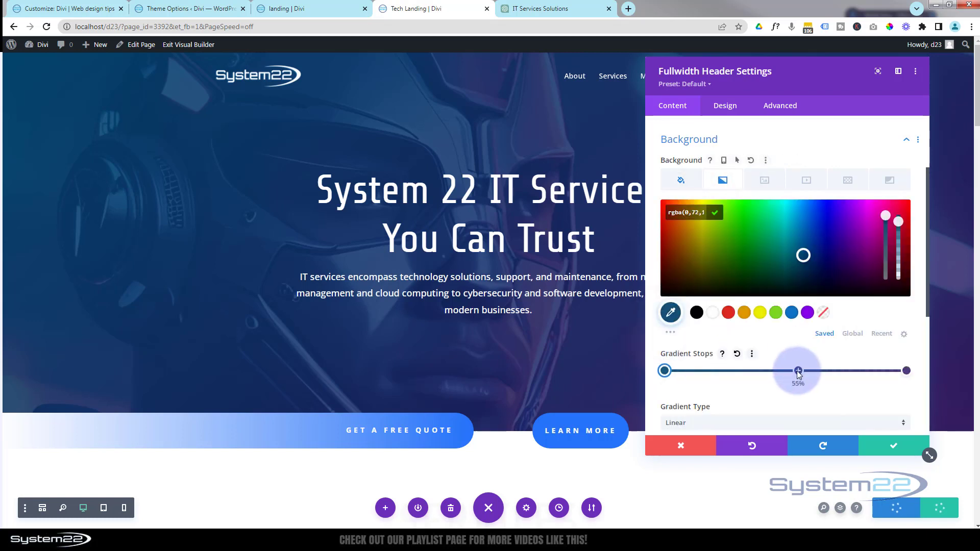
click(791, 313)
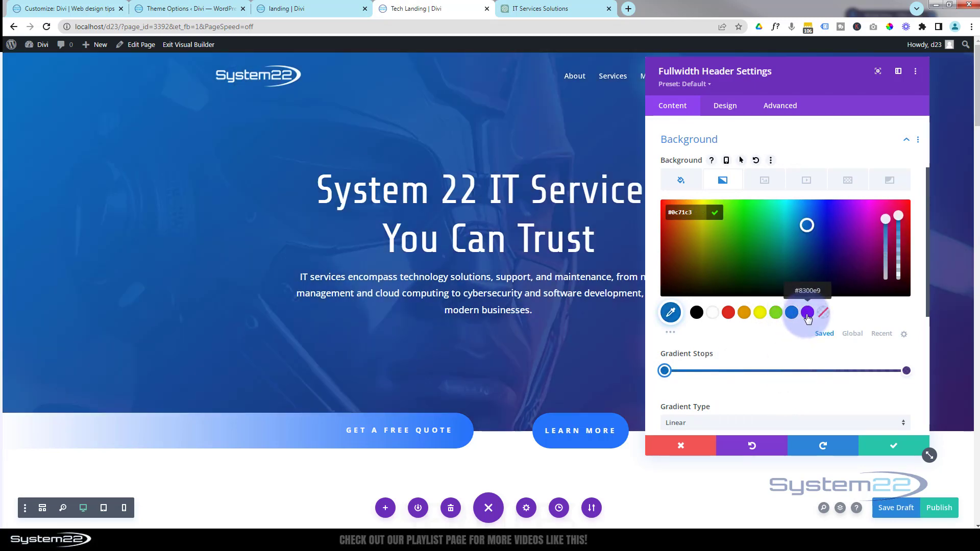
click(807, 314)
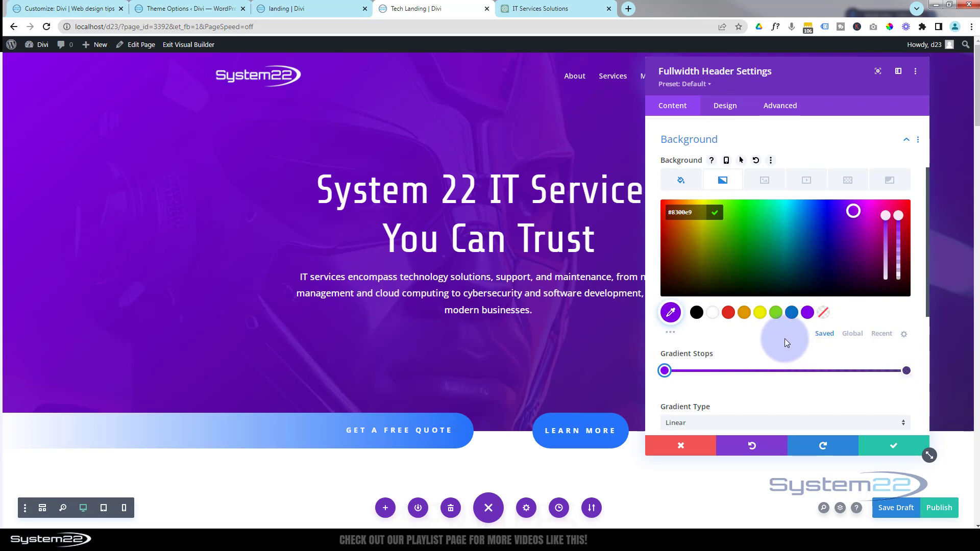
click(790, 313)
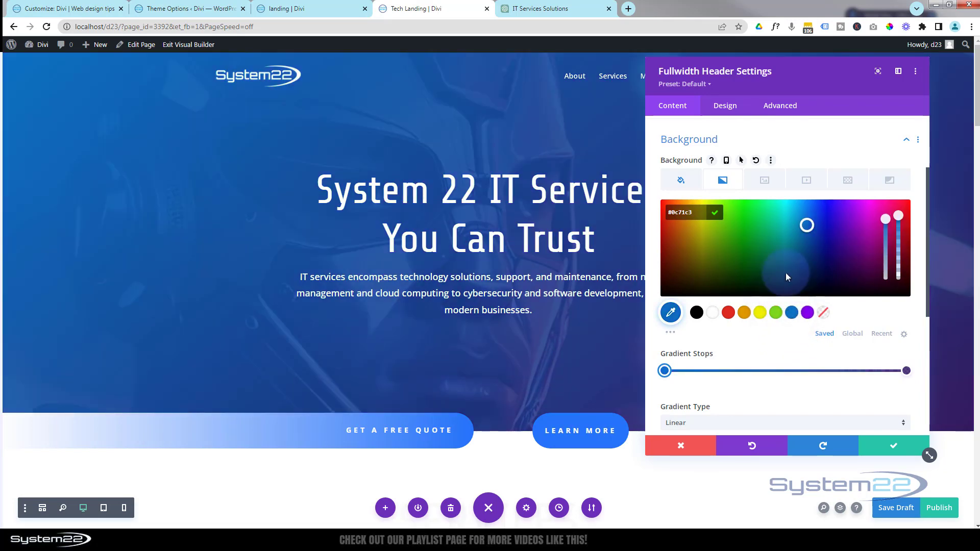
drag(807, 227, 806, 270)
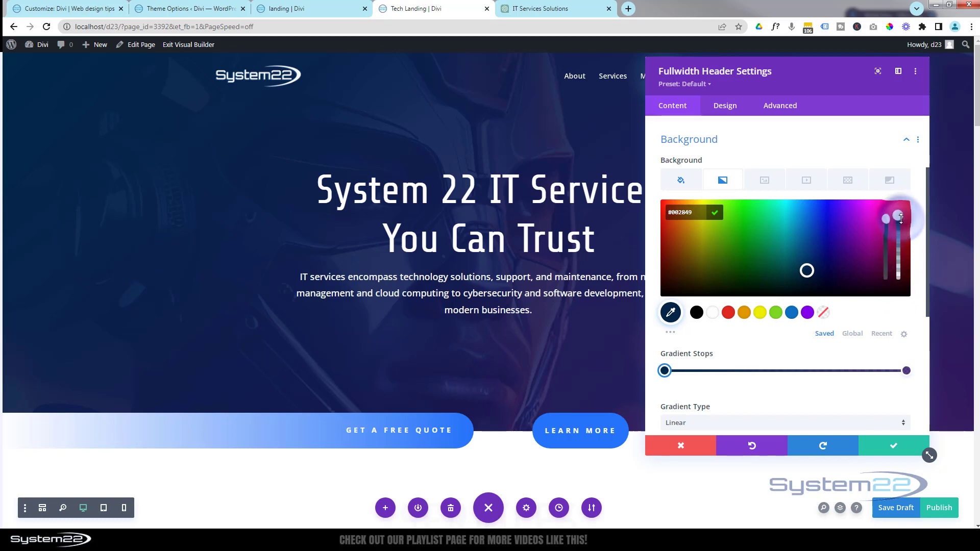
drag(901, 222, 875, 266)
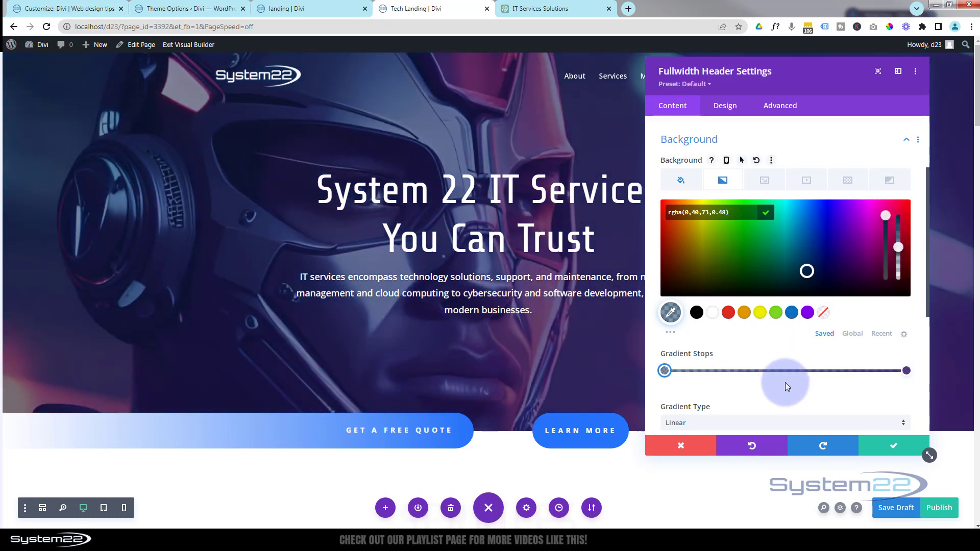
Step: Check the gradient's ending colour, rgba(41,17,96,0.8), and save the Fullwidth Header settings
mouse_move(799, 76)
mouse_down()
mouse_move(574, 76)
mouse_move(785, 72)
mouse_up()
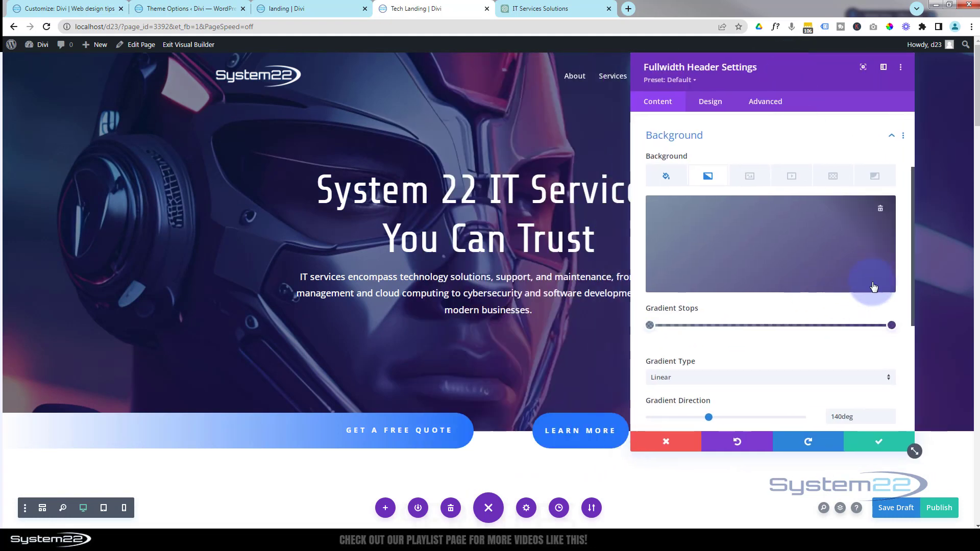
click(892, 325)
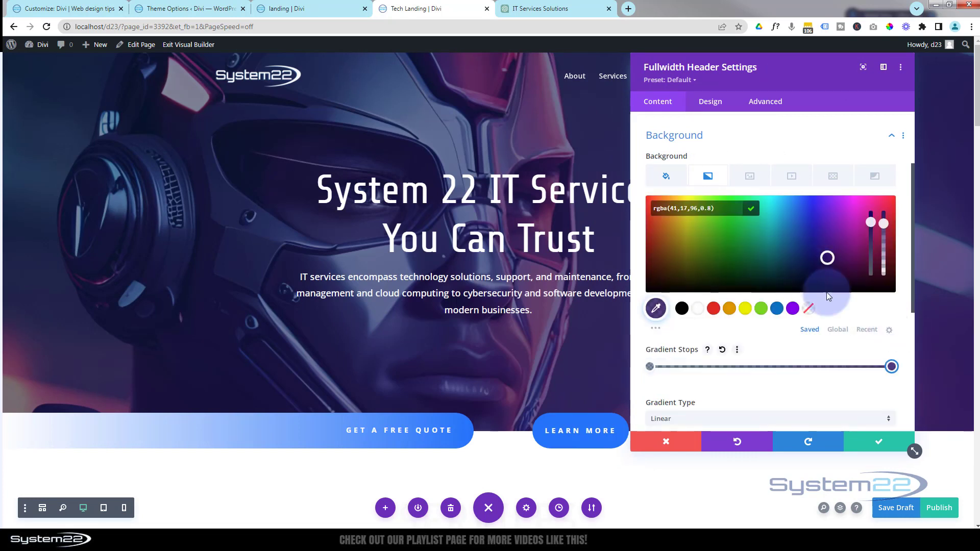
click(874, 445)
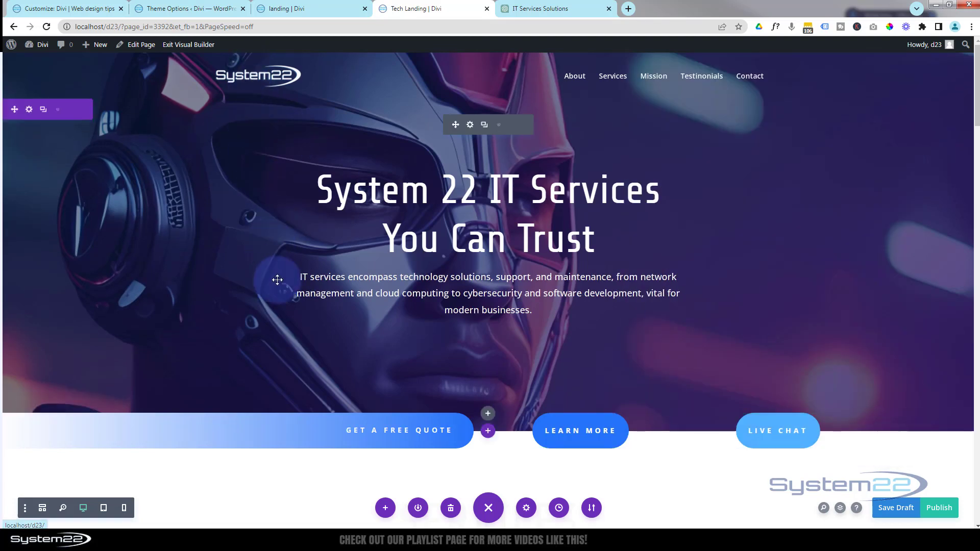
Step: Delete the LEARN MORE button, then restore it with Ctrl+Z
scroll(278, 268, down, 2)
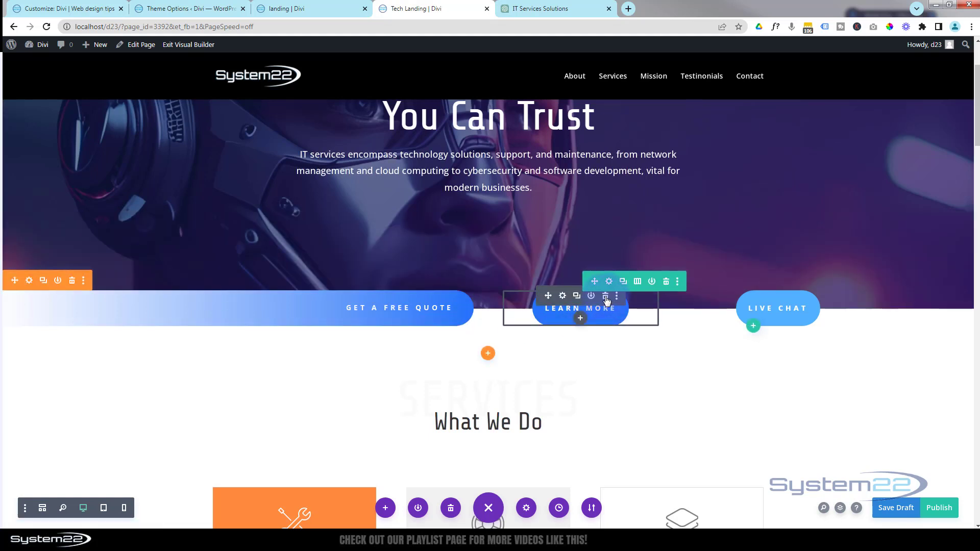
click(605, 297)
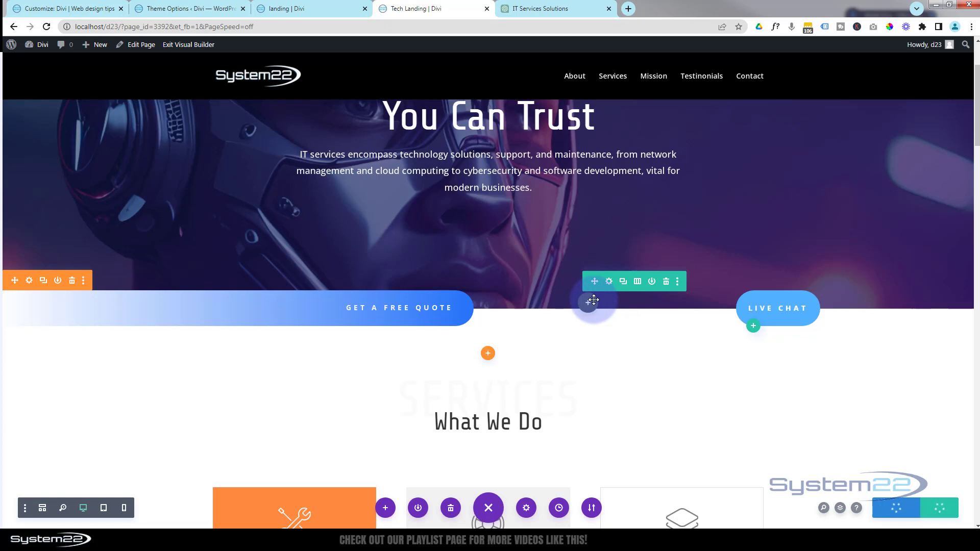
key(ctrl+z)
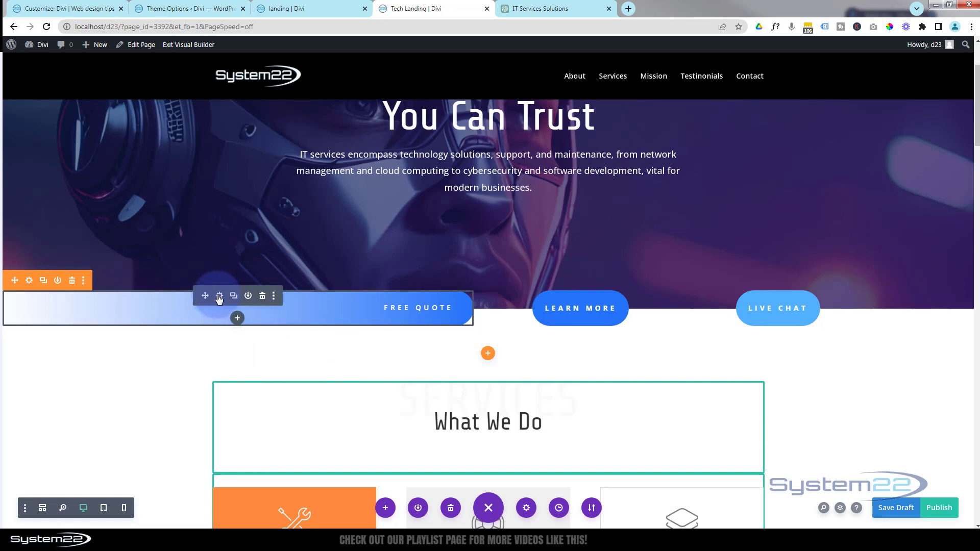
click(219, 297)
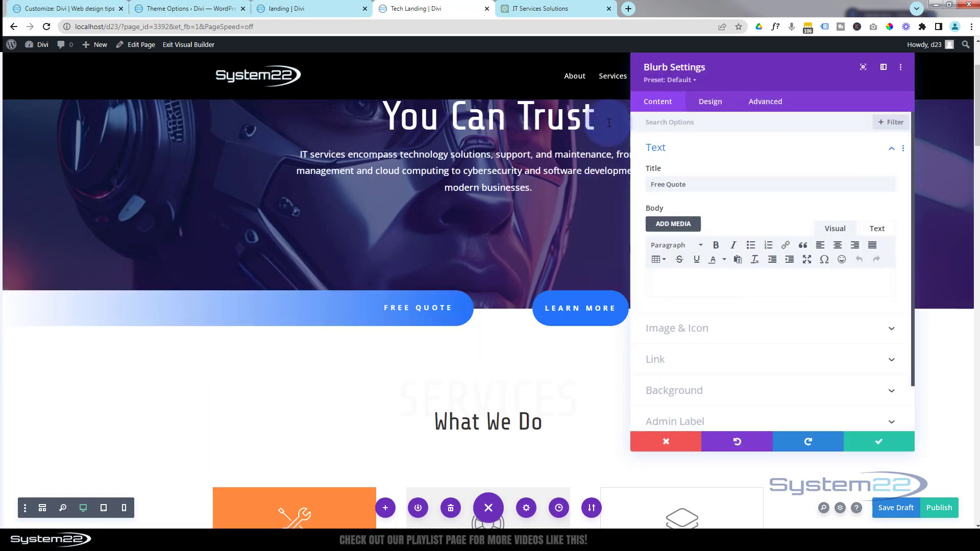
click(685, 363)
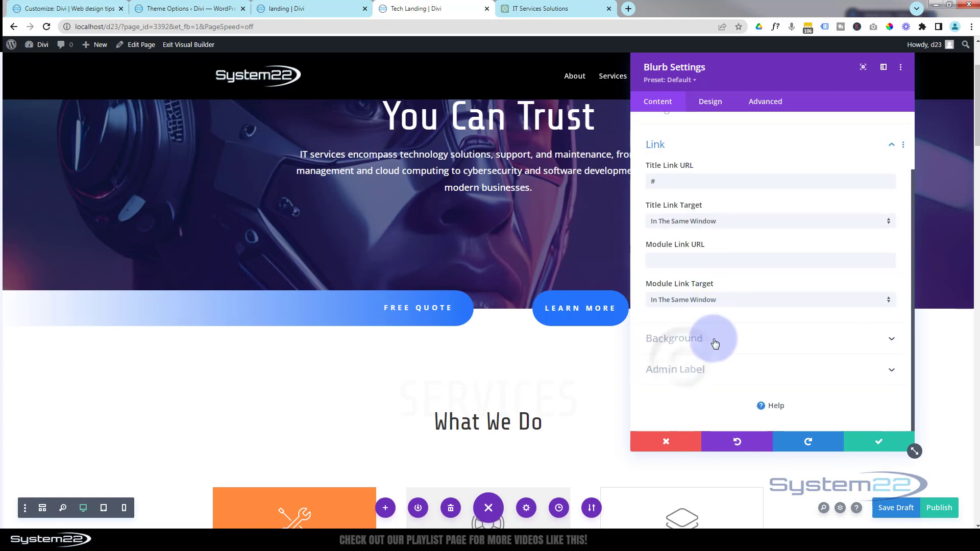
click(887, 448)
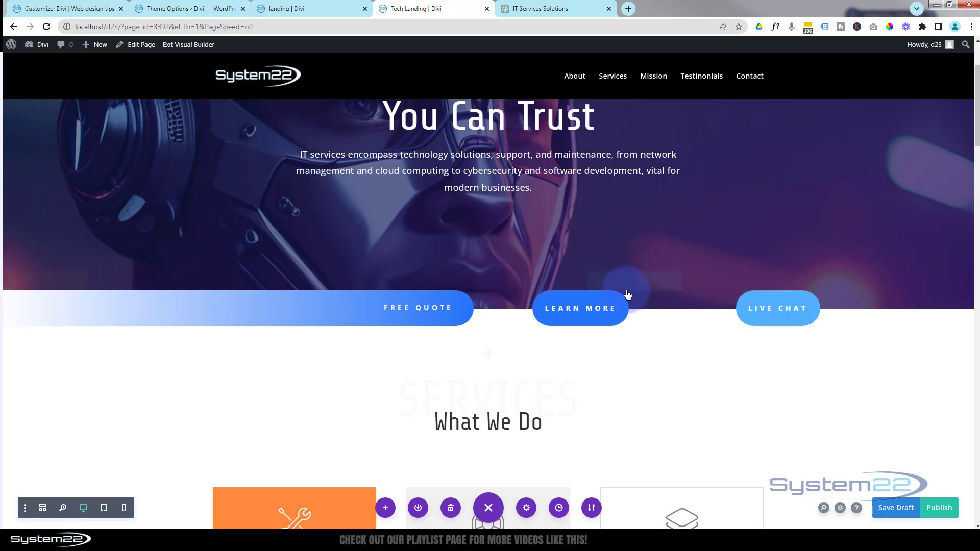
scroll(670, 351, down, 2)
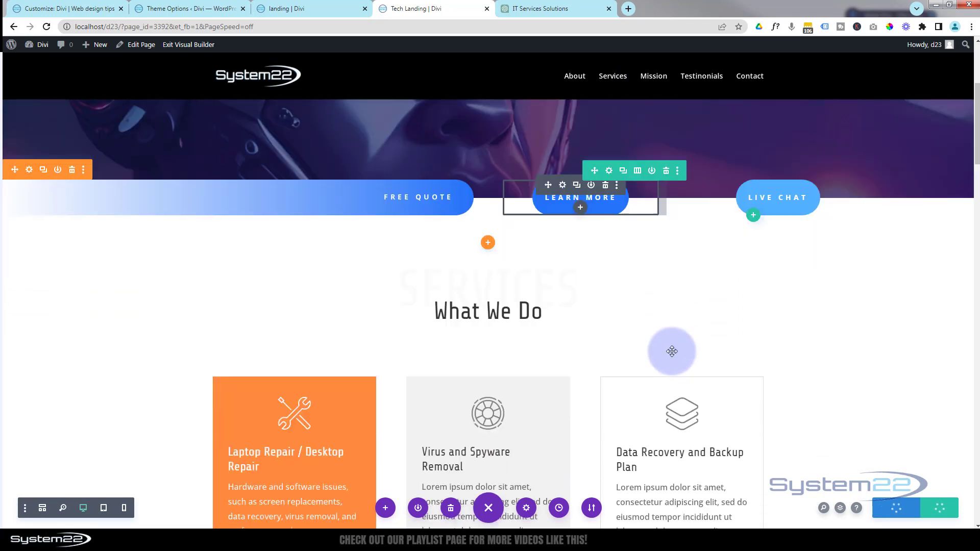
scroll(672, 351, down, 1)
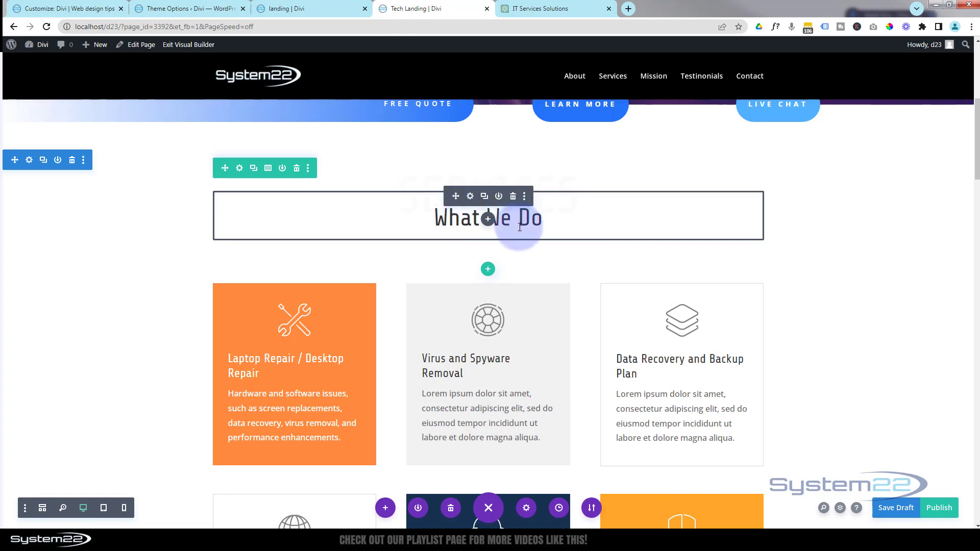
click(470, 197)
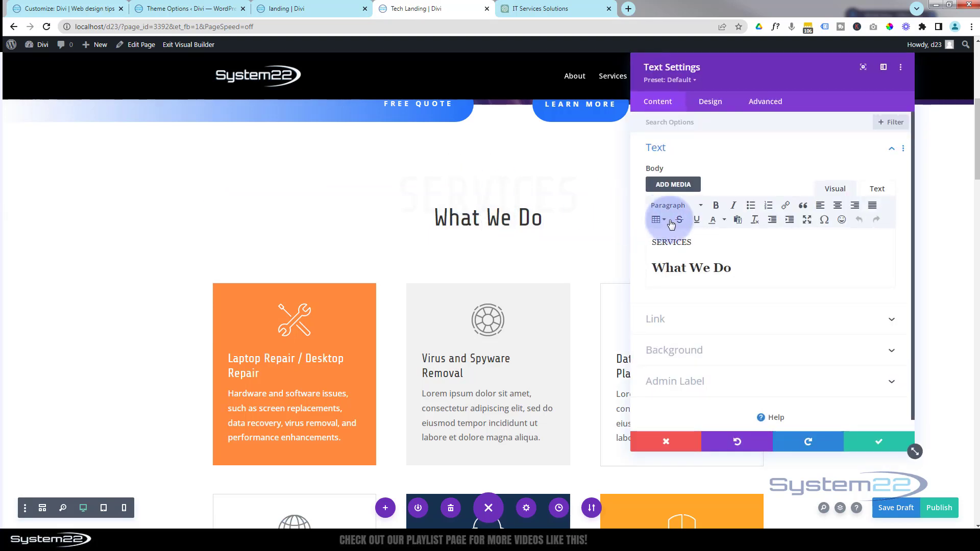
drag(690, 242, 648, 242)
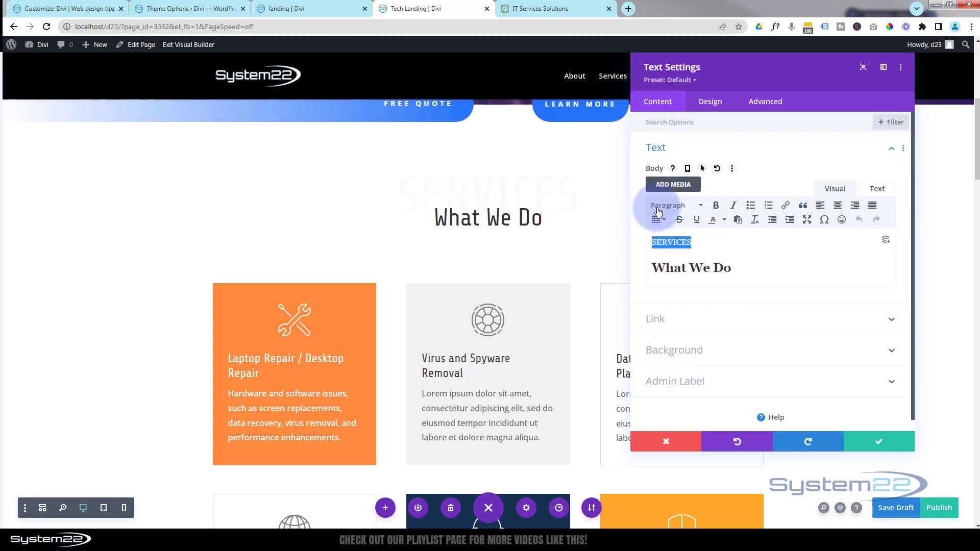
drag(731, 267, 652, 268)
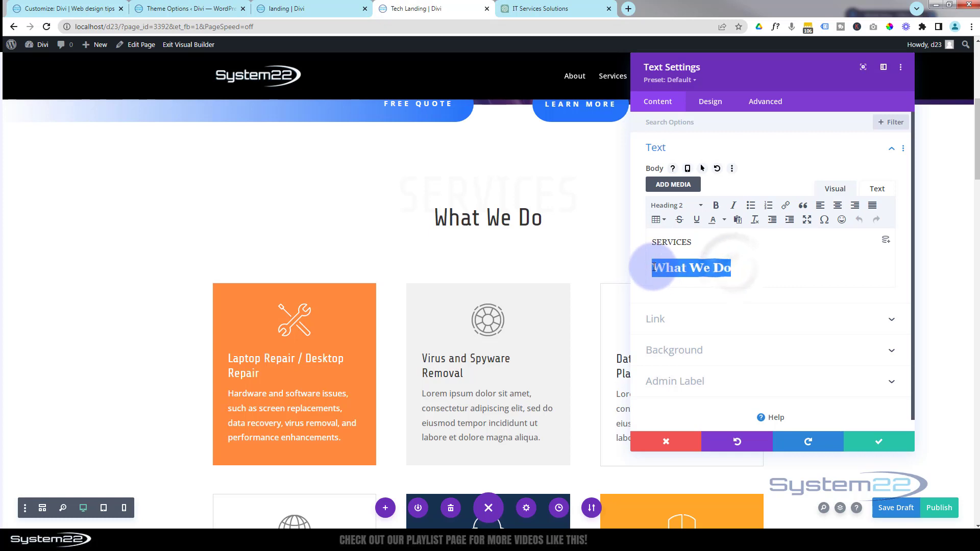
click(666, 209)
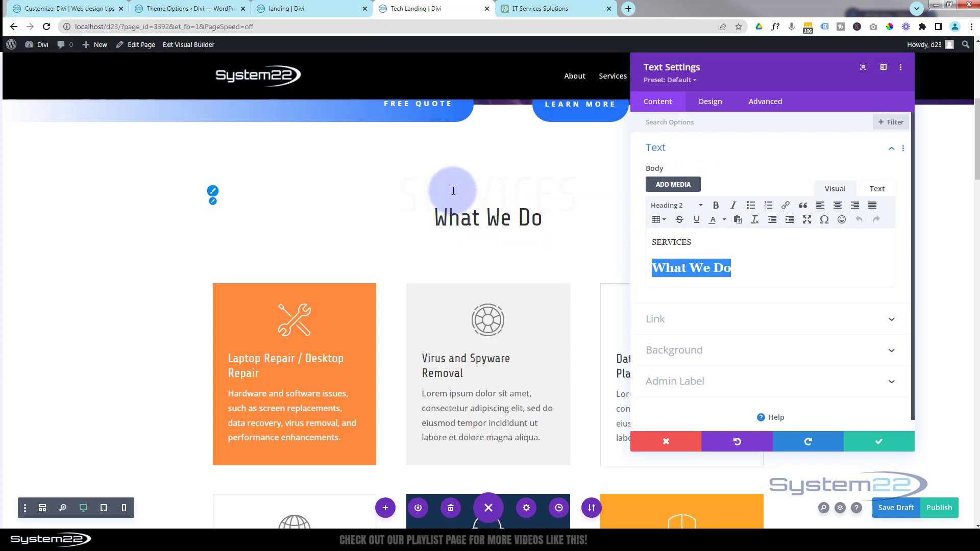
click(213, 190)
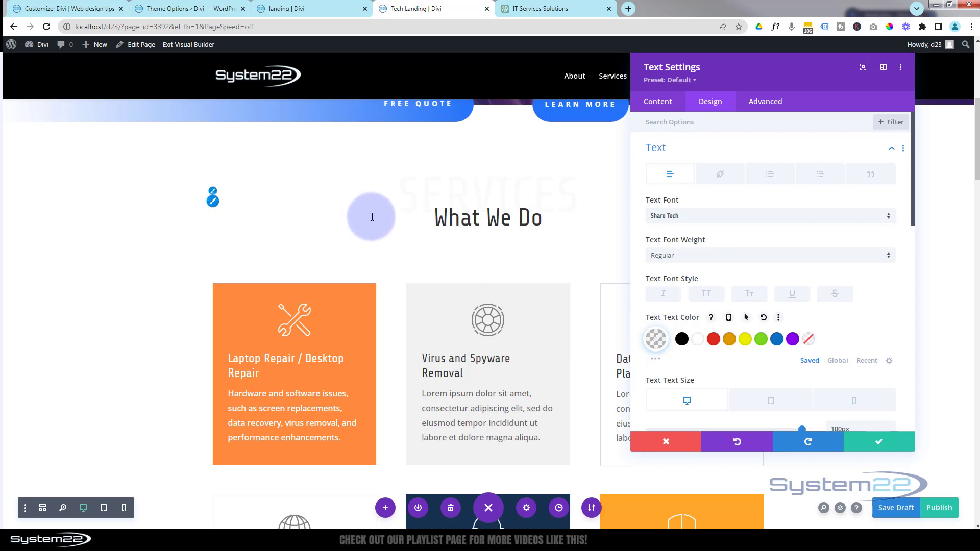
click(213, 201)
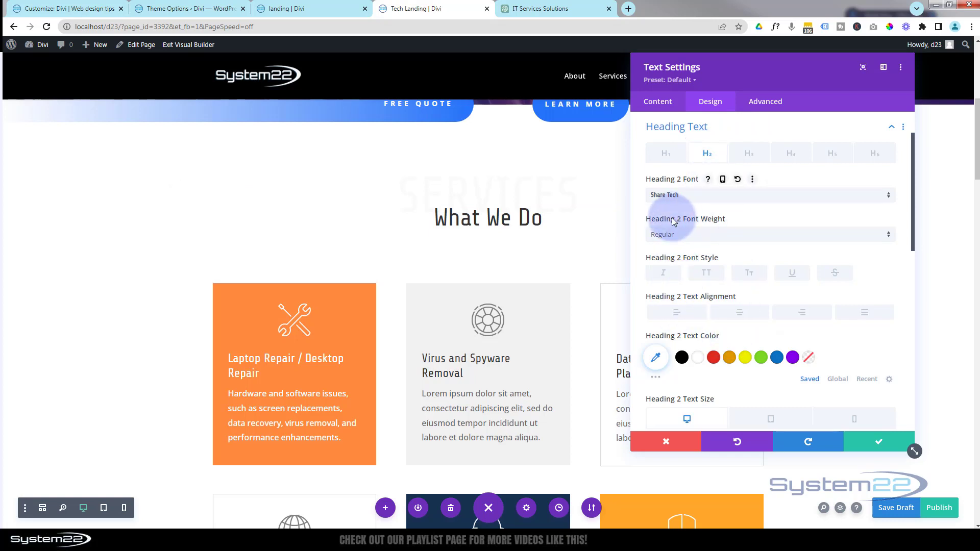
click(714, 195)
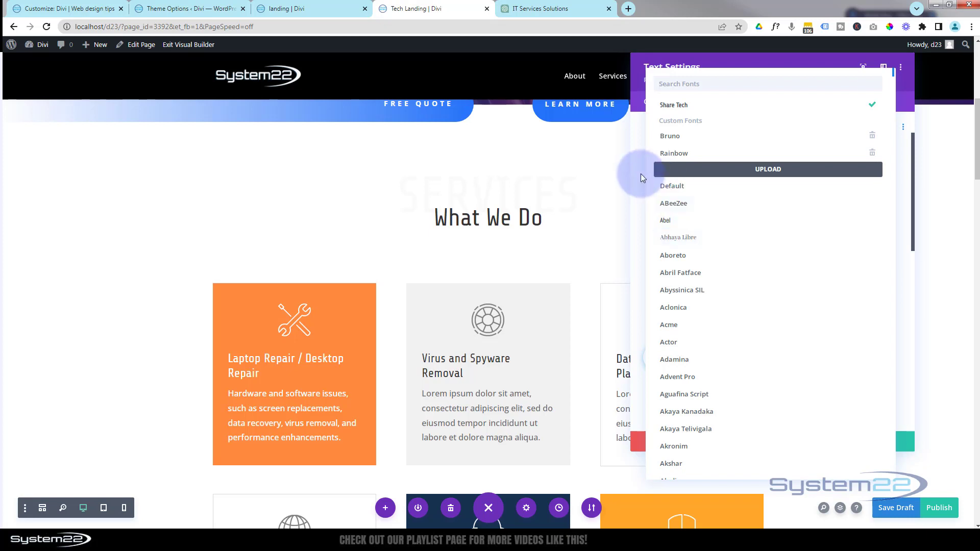
click(634, 444)
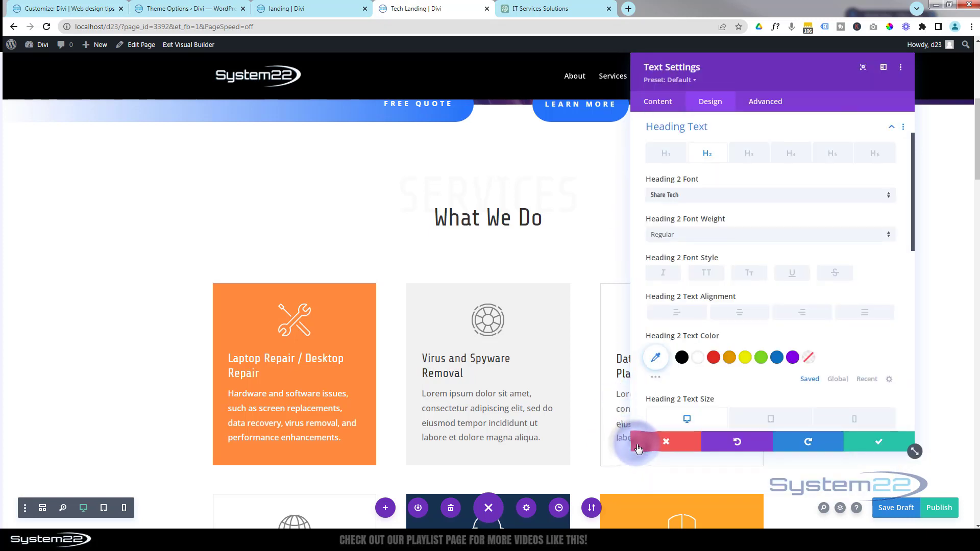
click(658, 444)
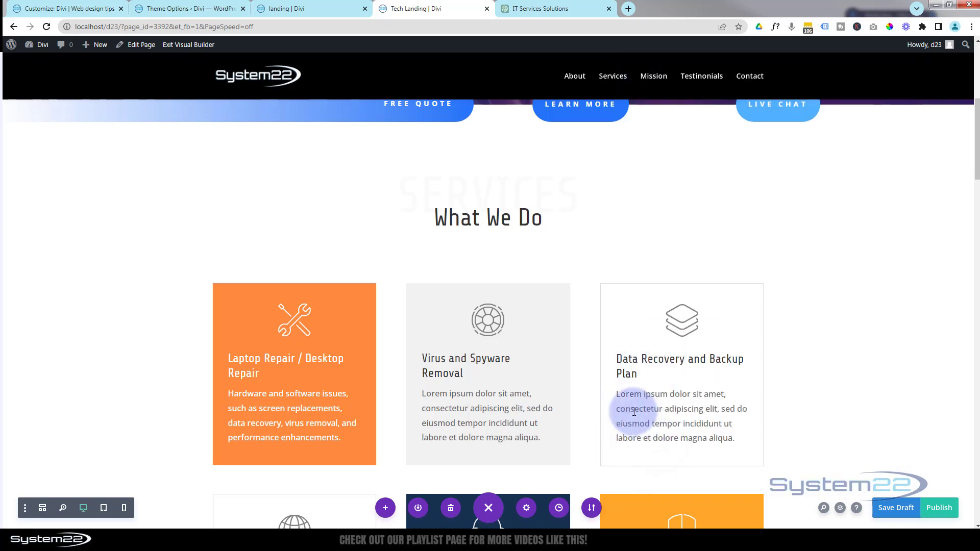
scroll(492, 375, down, 2)
scroll(541, 296, down, 4)
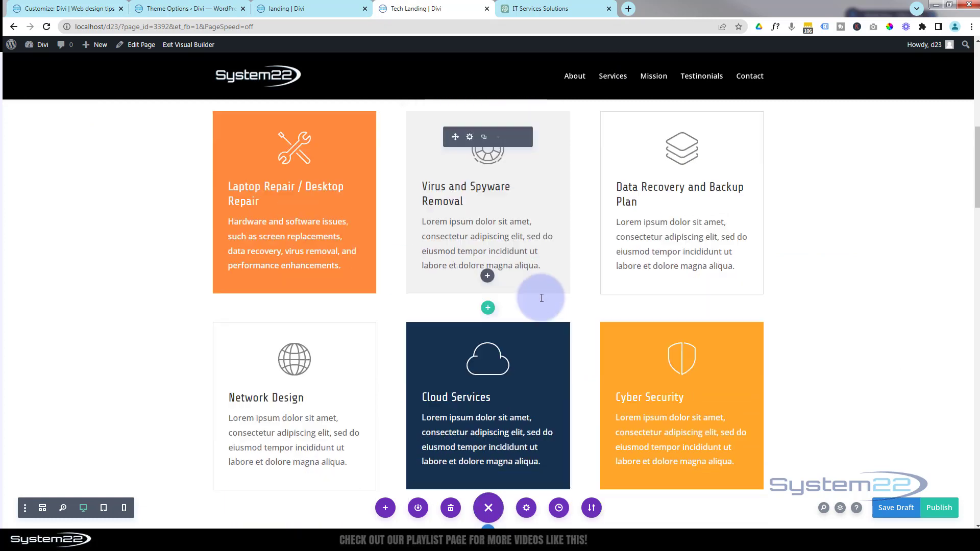
mouse_move(654, 286)
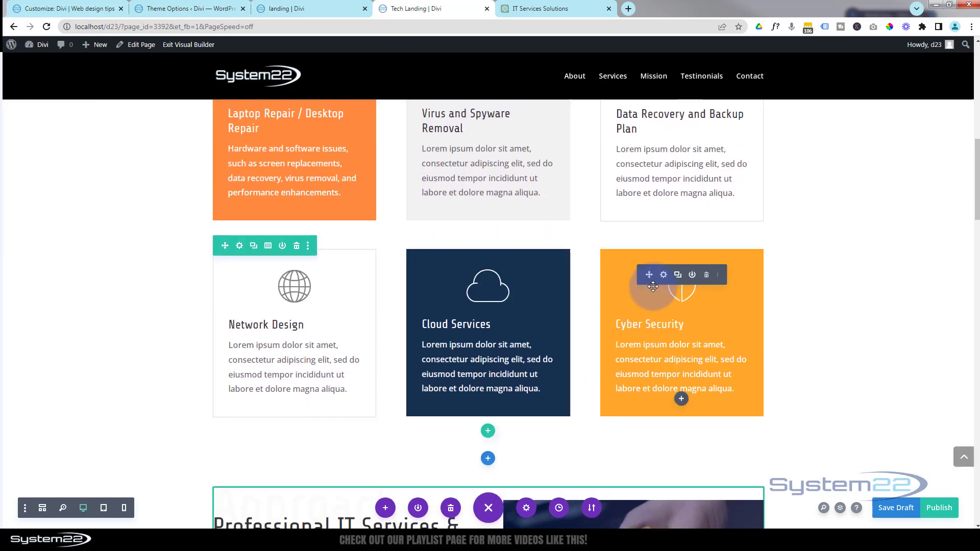
click(664, 275)
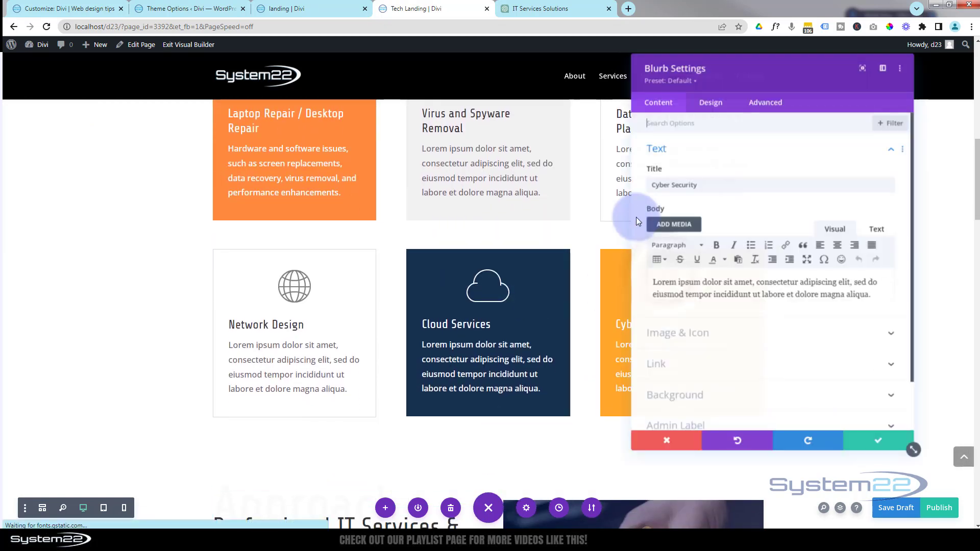
scroll(681, 367, down, 2)
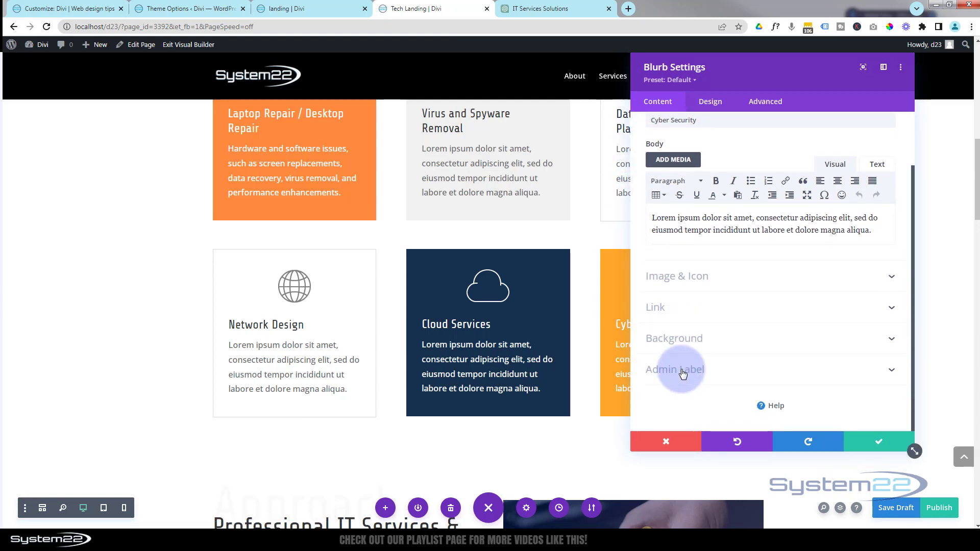
click(705, 340)
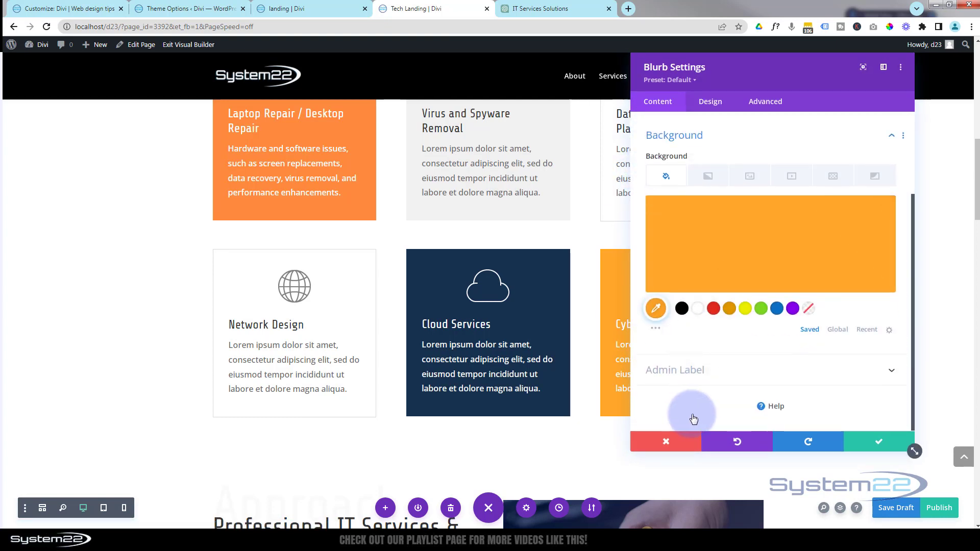
click(679, 447)
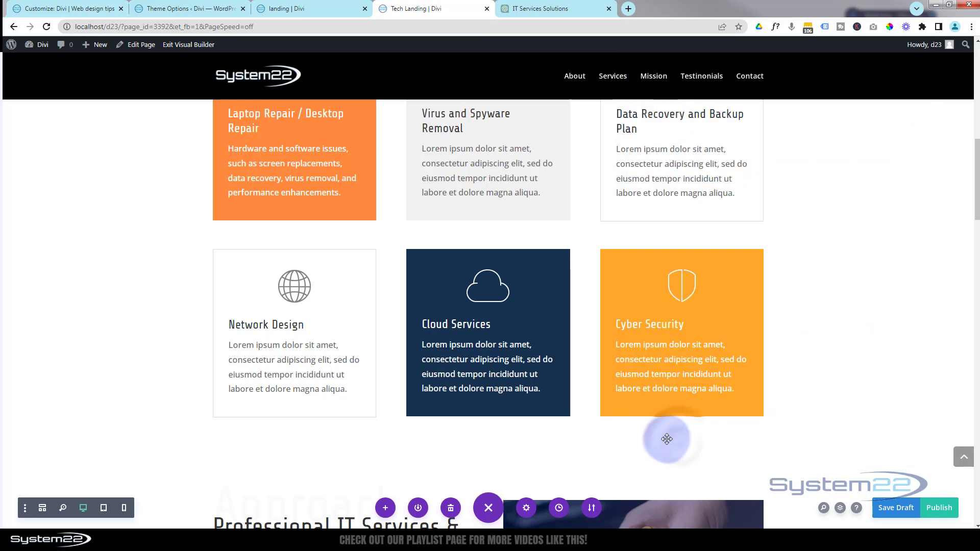
scroll(619, 404, down, 3)
scroll(620, 405, down, 3)
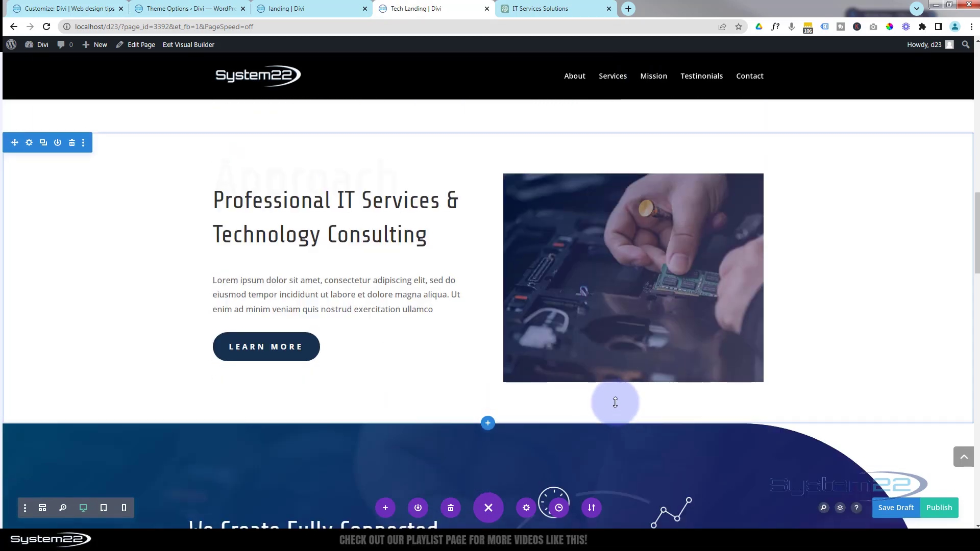
mouse_move(606, 300)
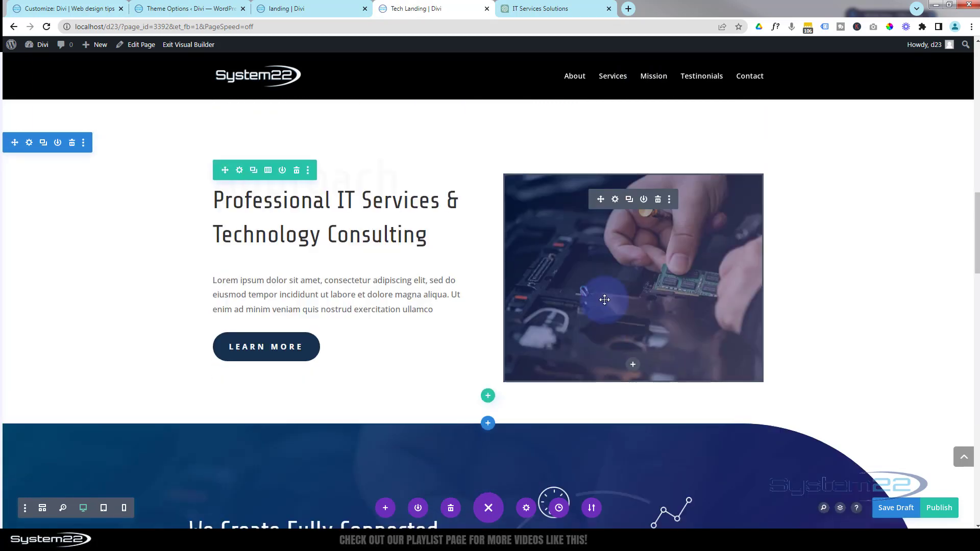
click(616, 200)
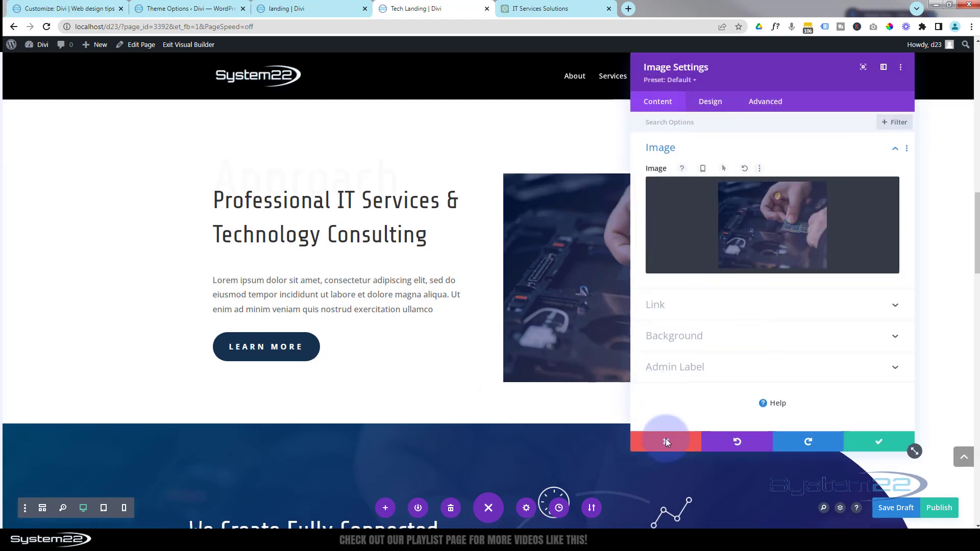
click(667, 442)
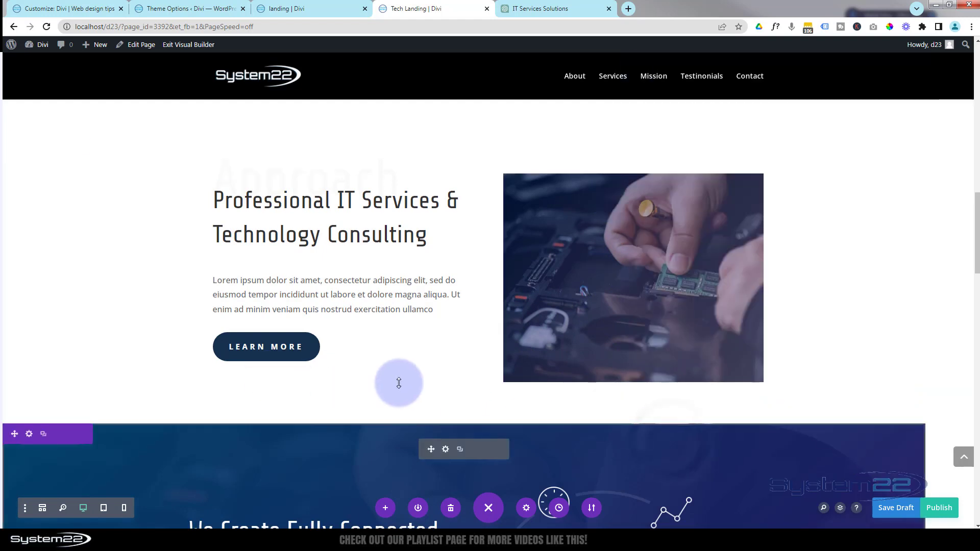
scroll(398, 386, down, 2)
scroll(398, 385, down, 4)
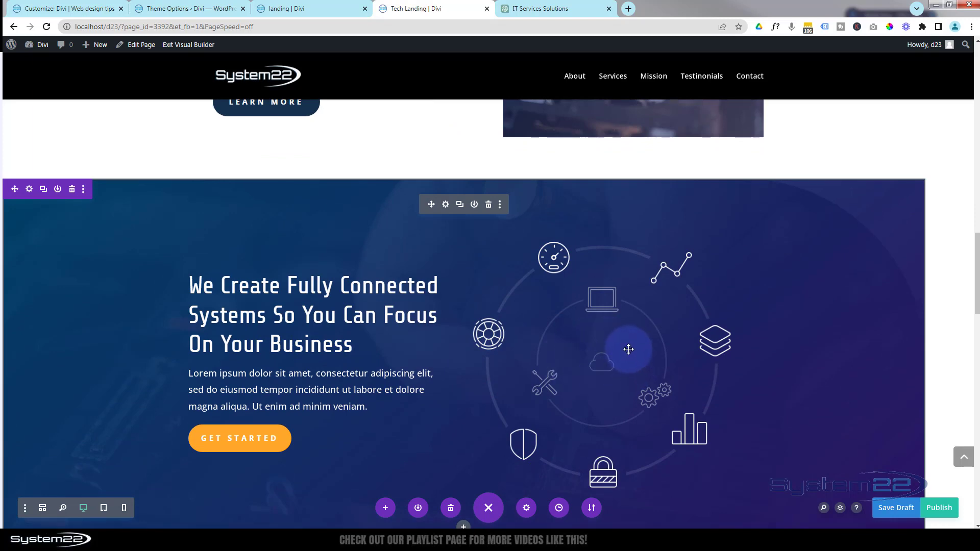
scroll(627, 349, down, 7)
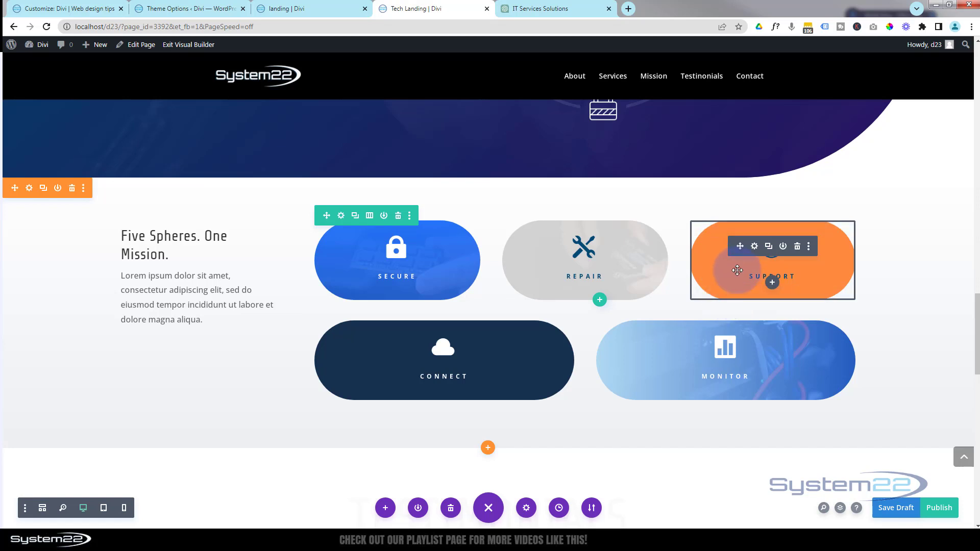
click(754, 247)
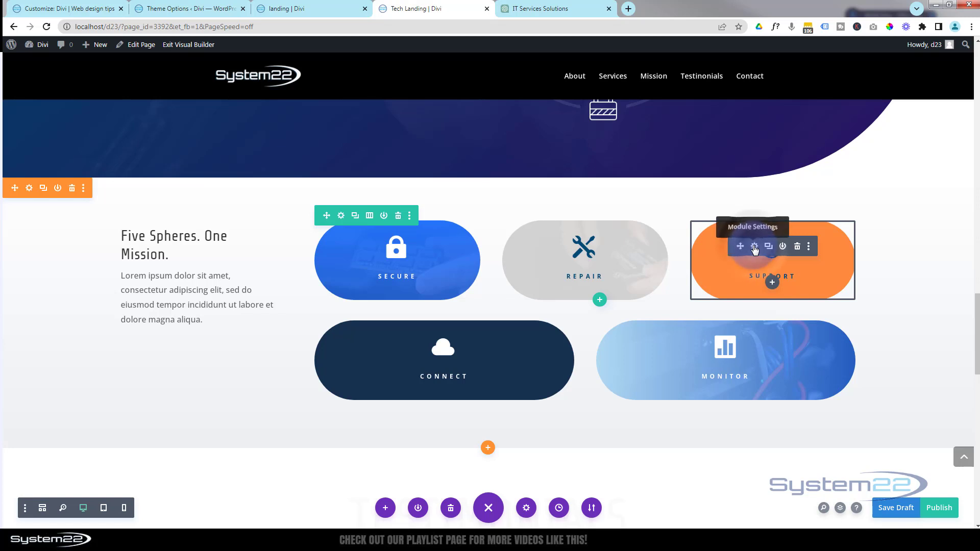
click(700, 360)
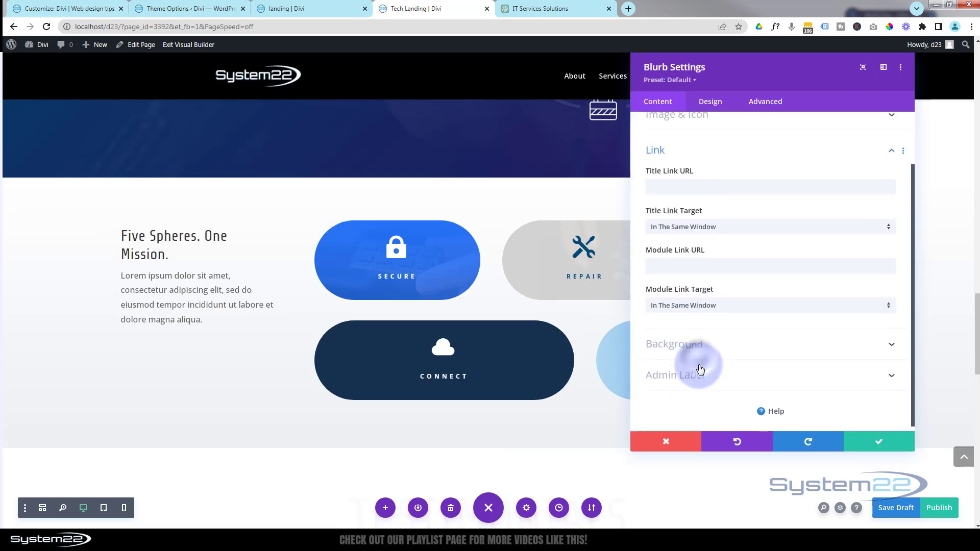
click(854, 440)
scroll(780, 420, down, 5)
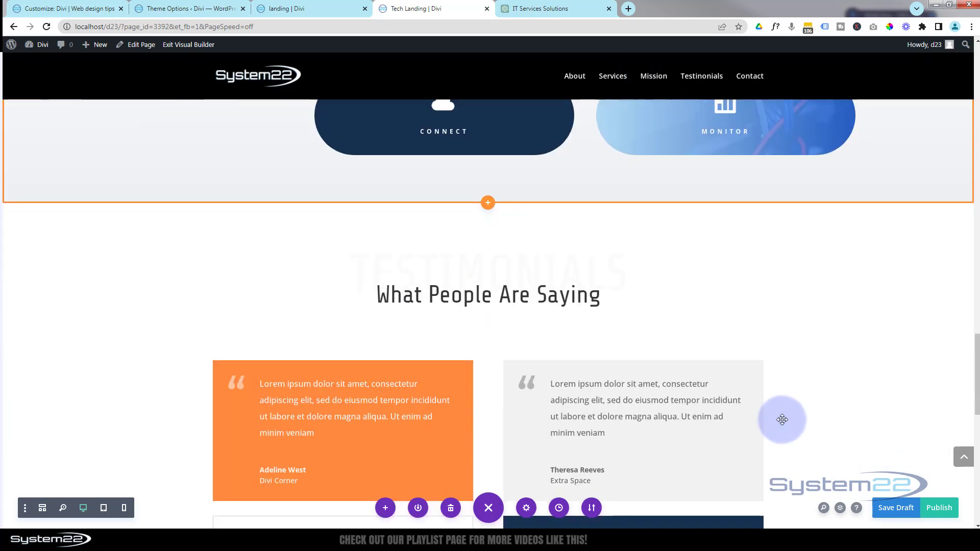
scroll(782, 419, down, 7)
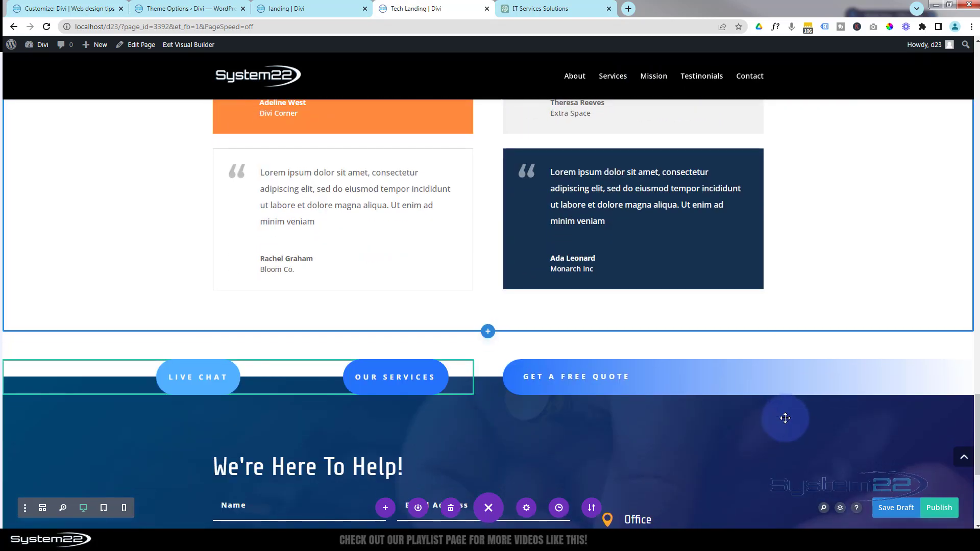
scroll(785, 417, down, 2)
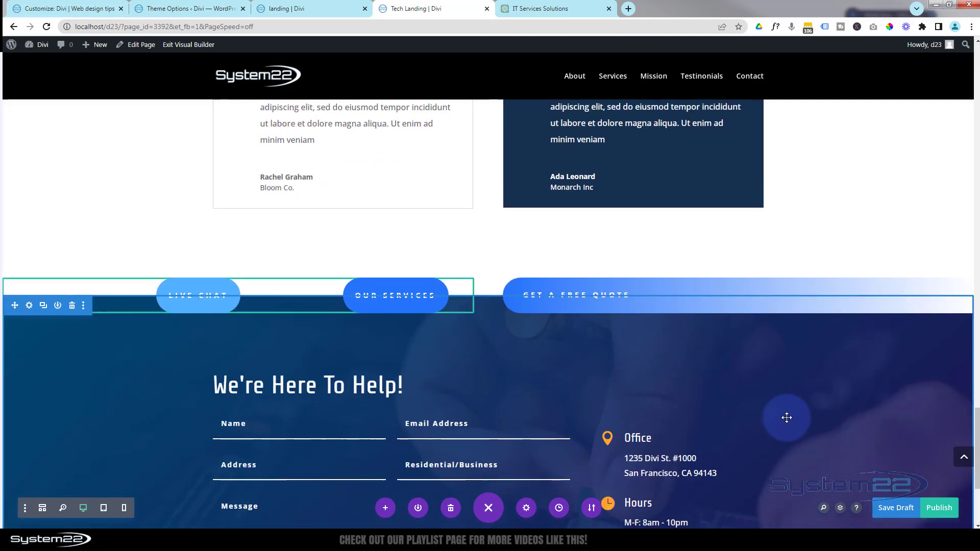
scroll(787, 418, up, 5)
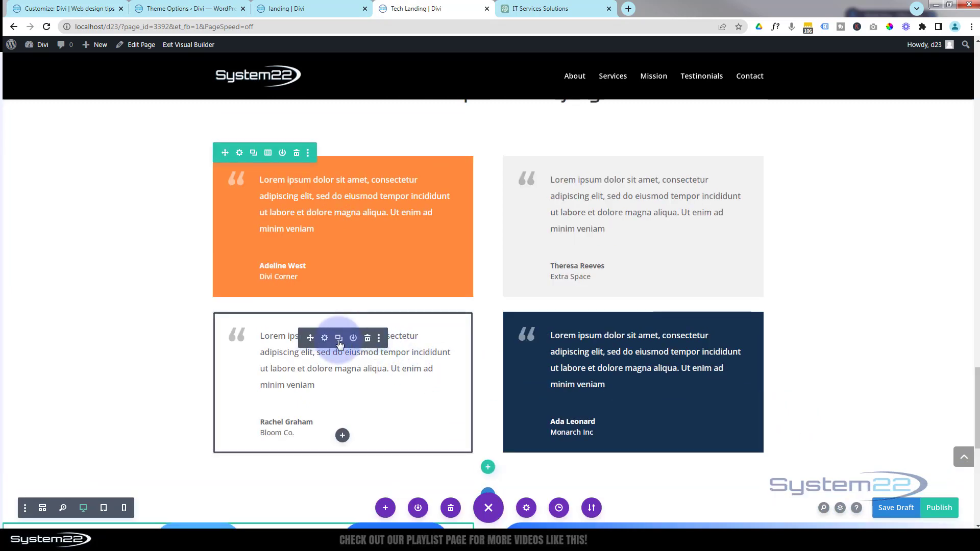
click(542, 9)
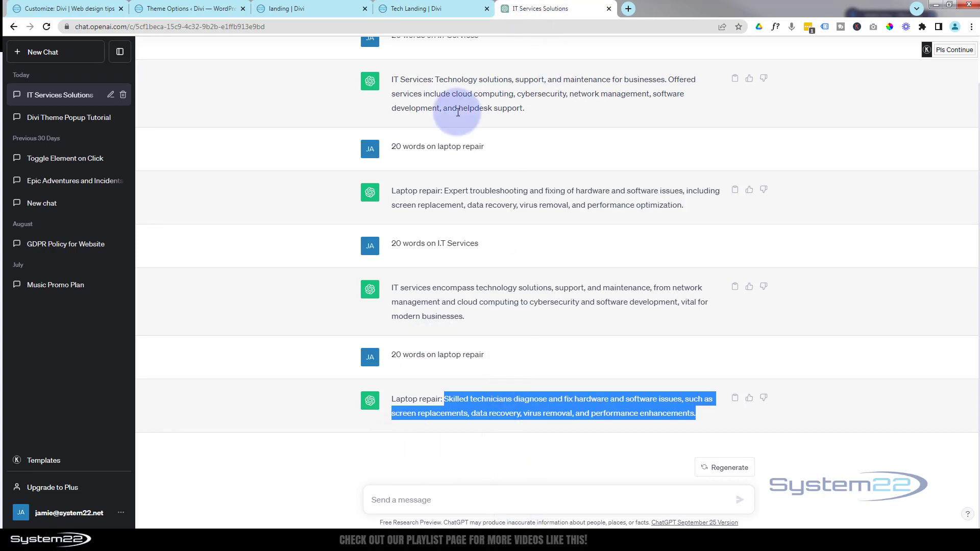
click(408, 8)
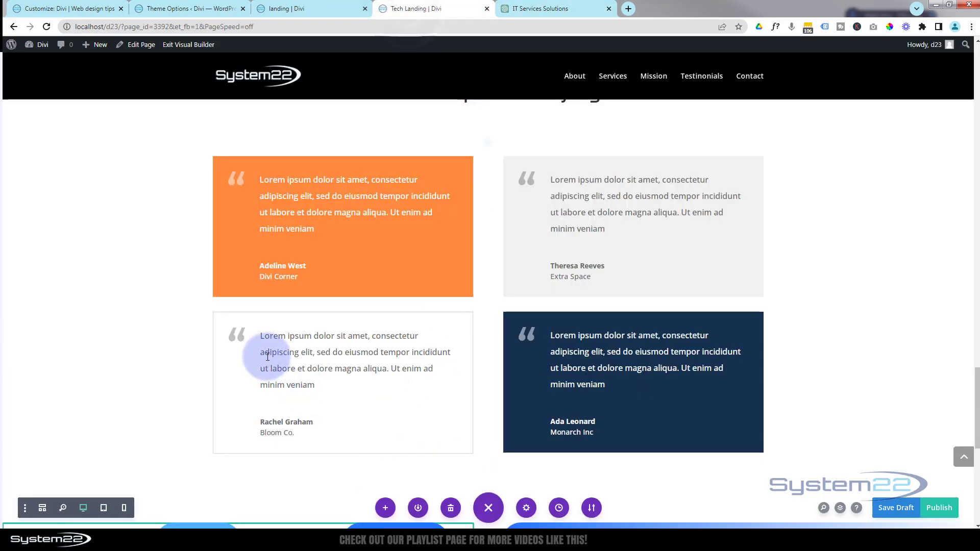
Step: Save the draft with Ctrl+S and start editing the Office address text in the contact section
mouse_move(361, 399)
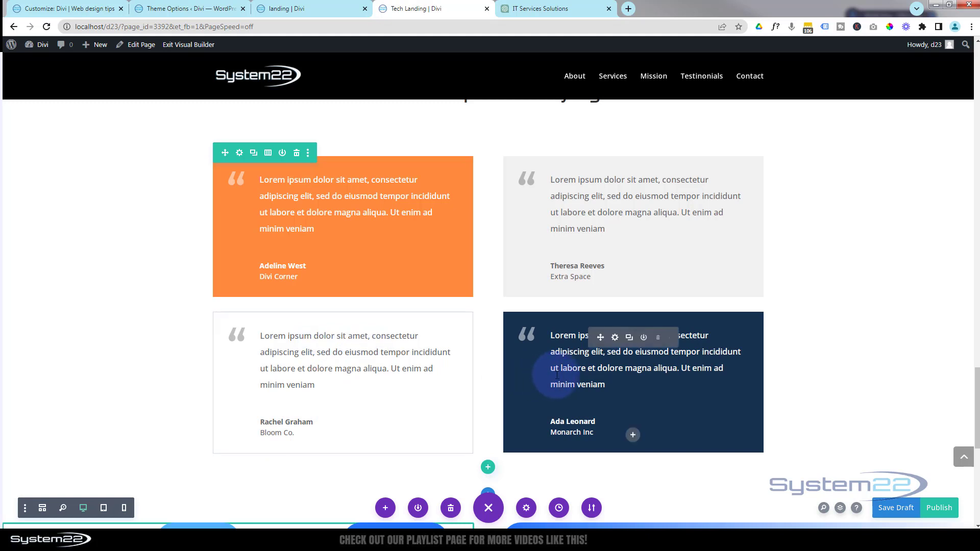
key(ctrl+s)
scroll(840, 361, down, 3)
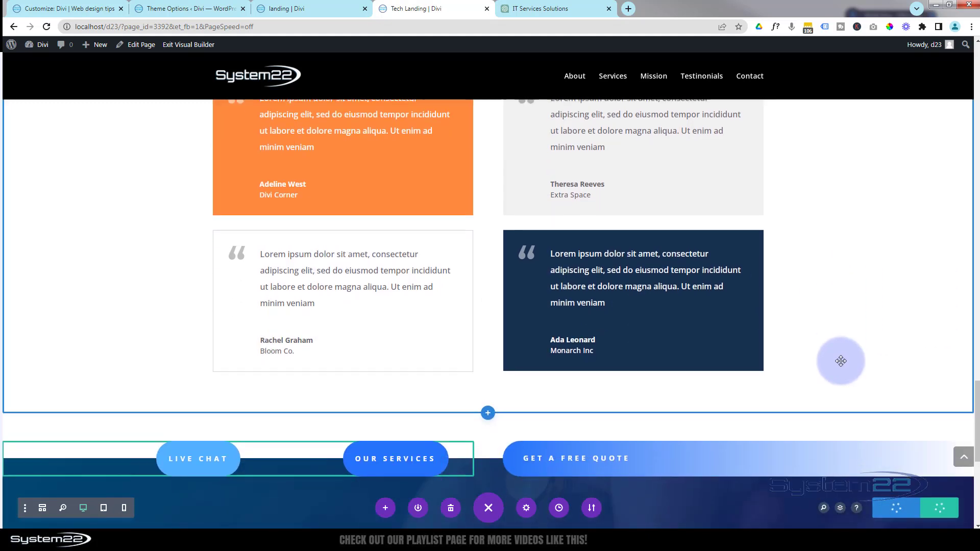
scroll(840, 361, down, 2)
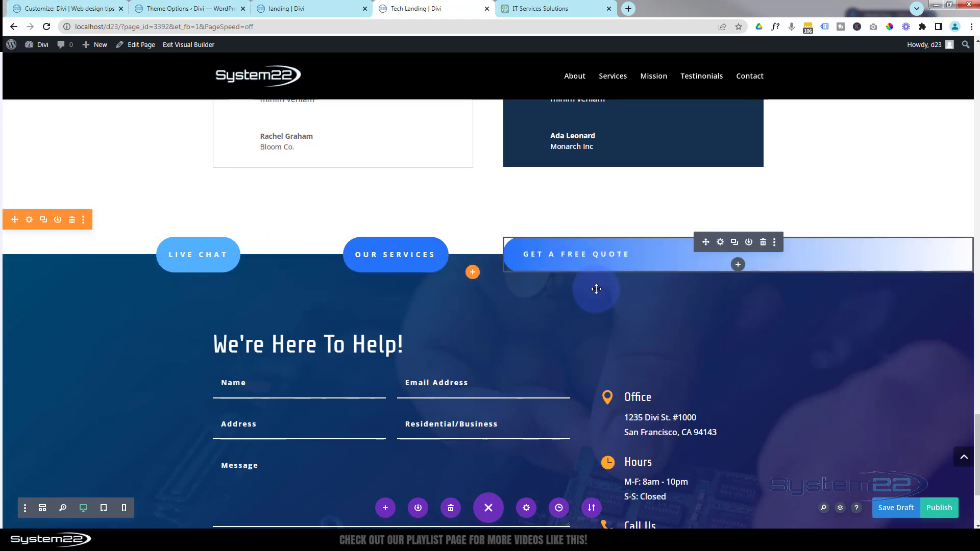
scroll(596, 289, down, 3)
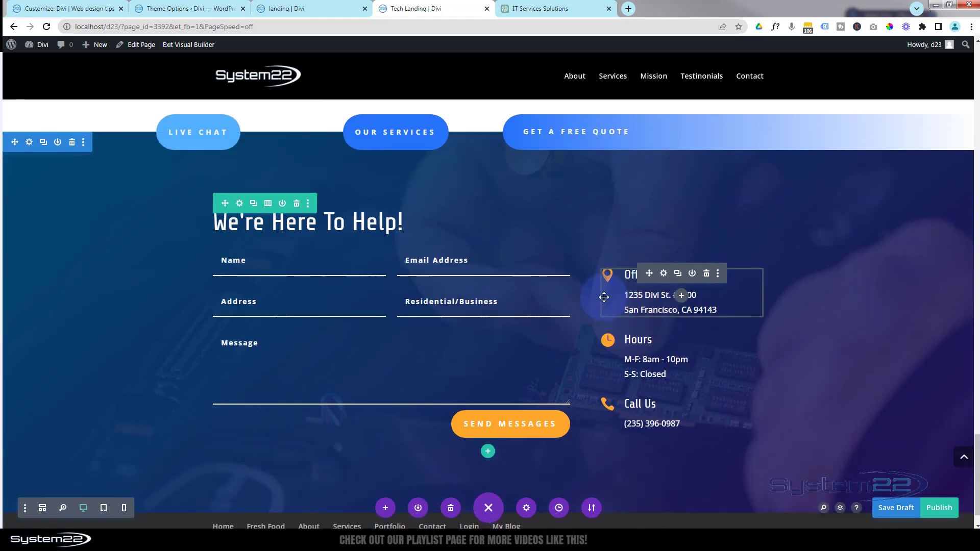
scroll(627, 233, down, 1)
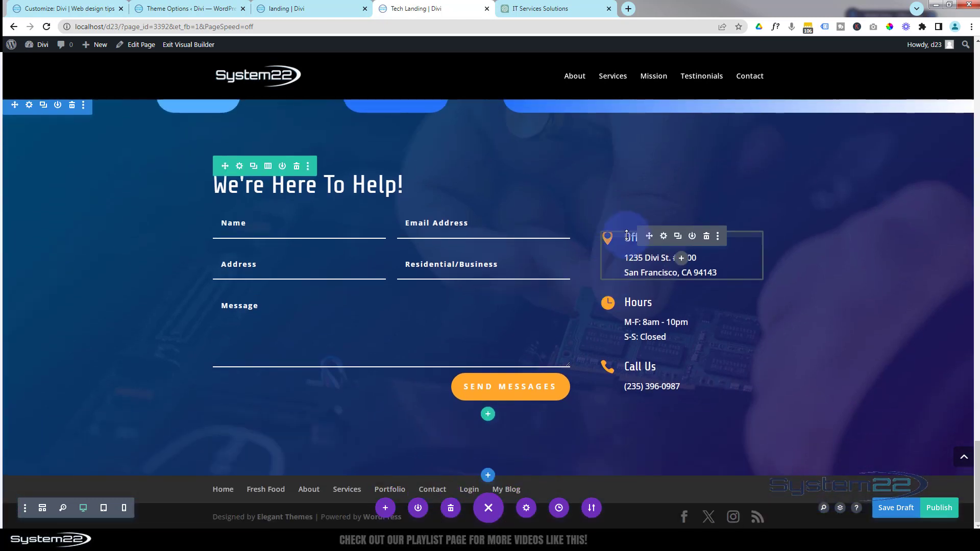
click(625, 261)
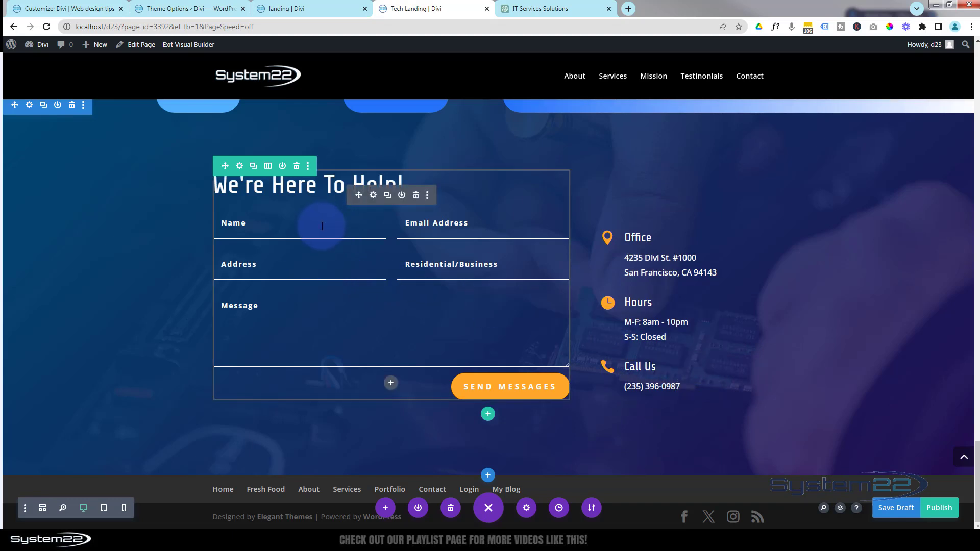
Step: Open the Contact Form settings and briefly inspect the Name field's options
click(373, 196)
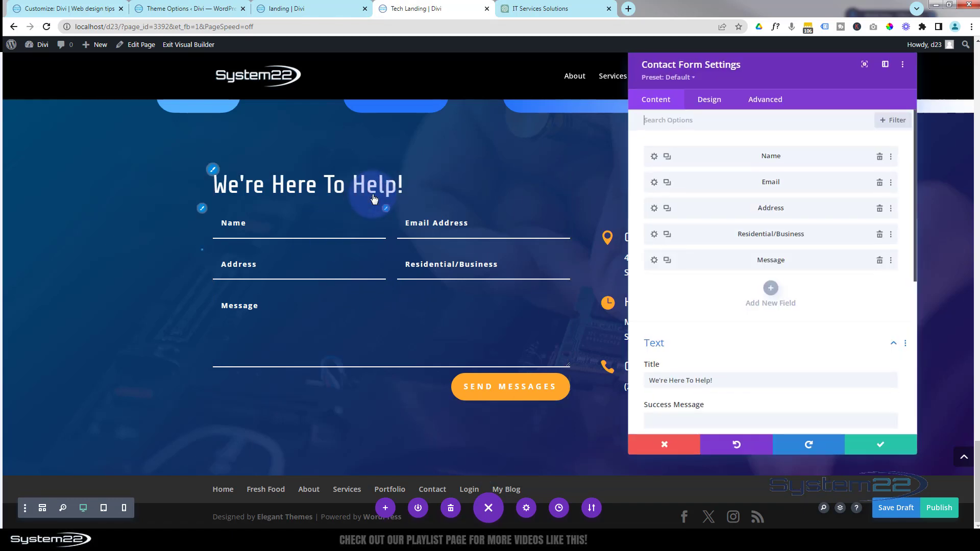
drag(786, 69, 637, 68)
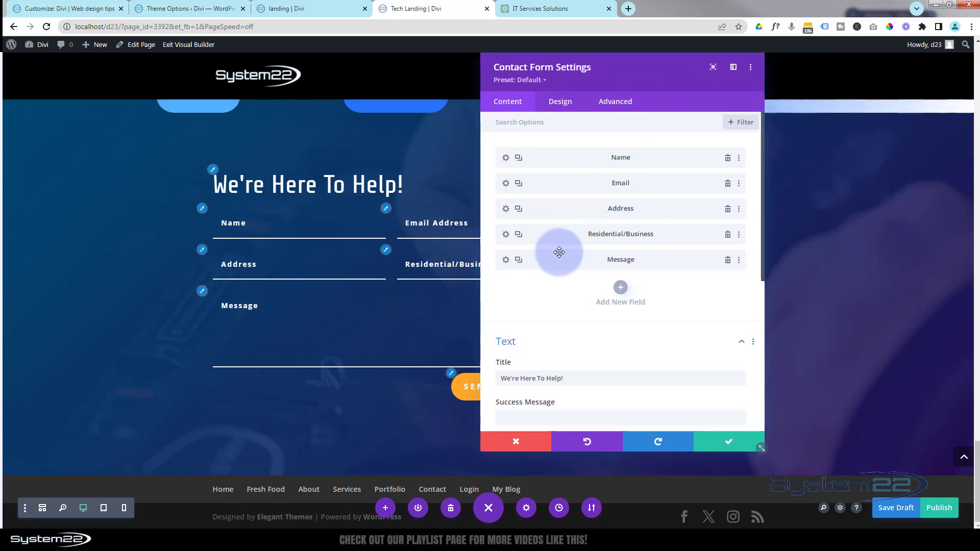
click(505, 159)
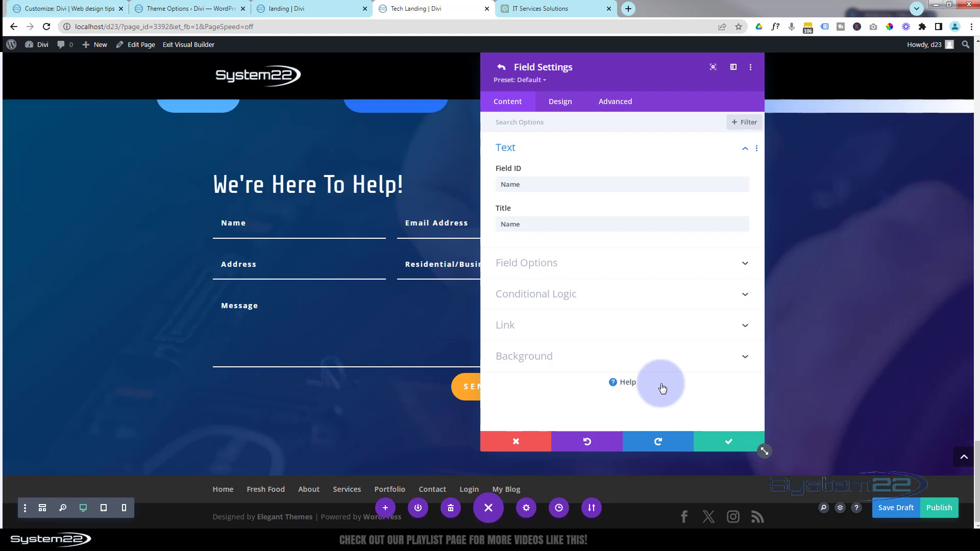
click(531, 148)
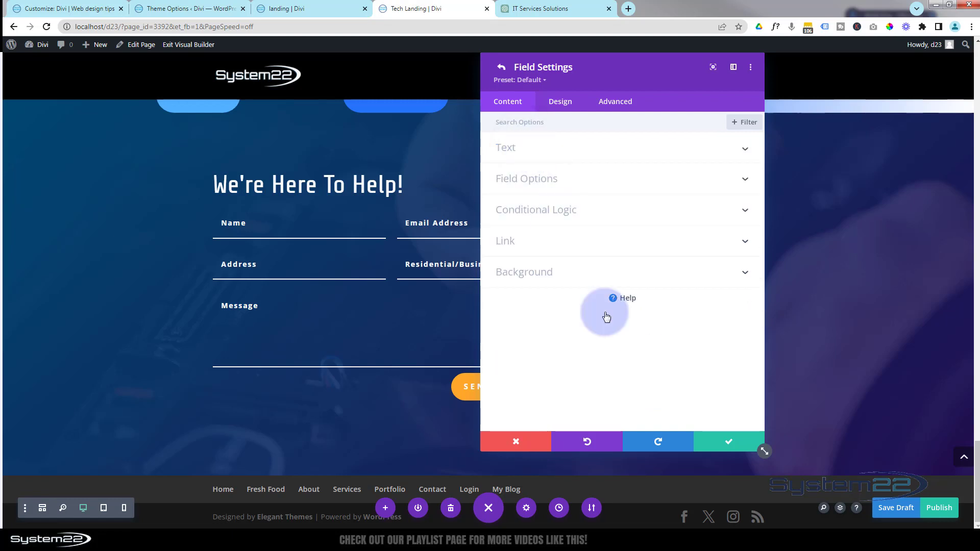
click(728, 441)
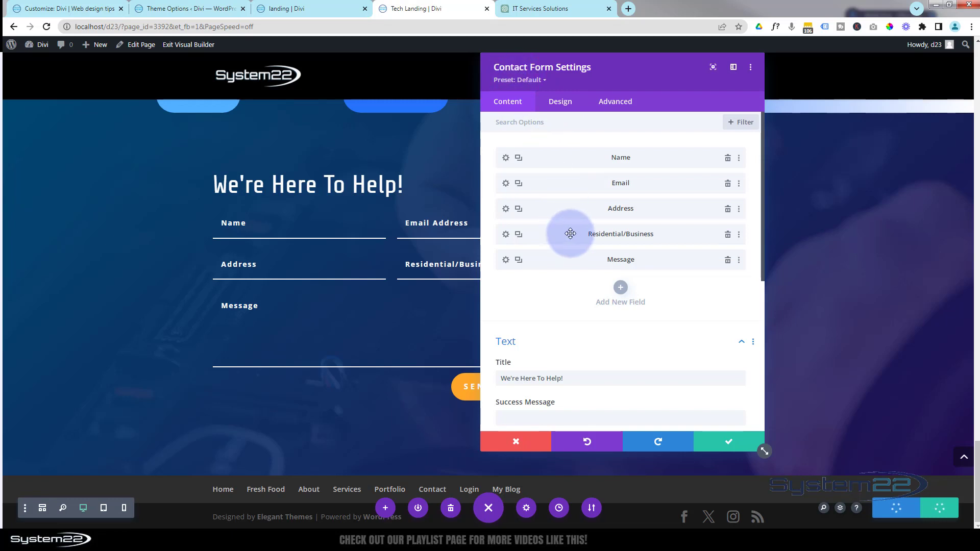
Step: Set the contact form's Success Message to 'Message Sent'
scroll(576, 218, down, 1)
scroll(576, 218, down, 1)
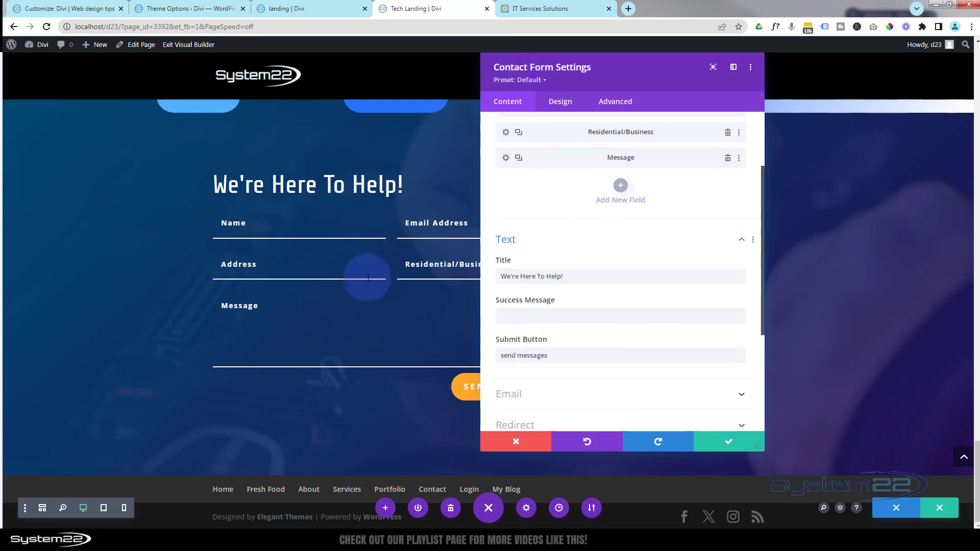
drag(502, 280, 595, 278)
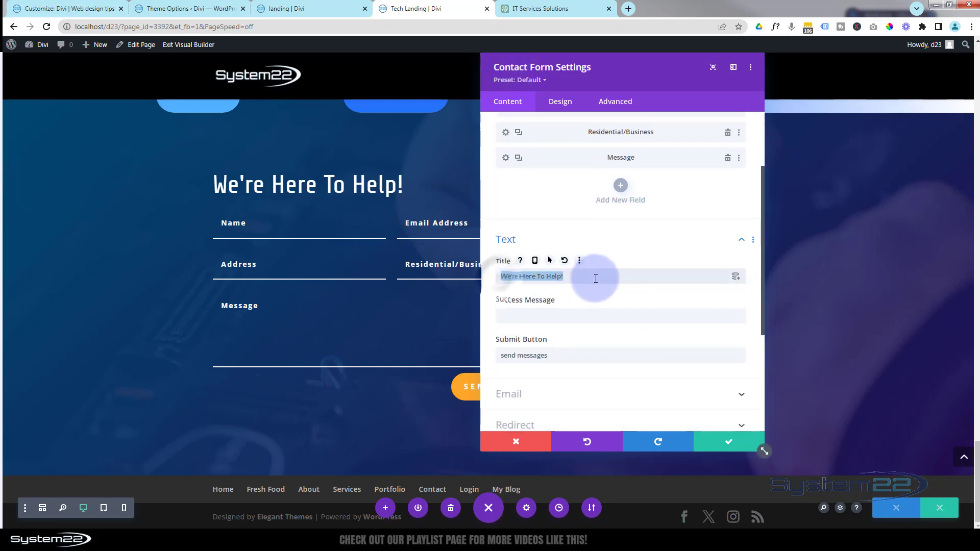
click(520, 315)
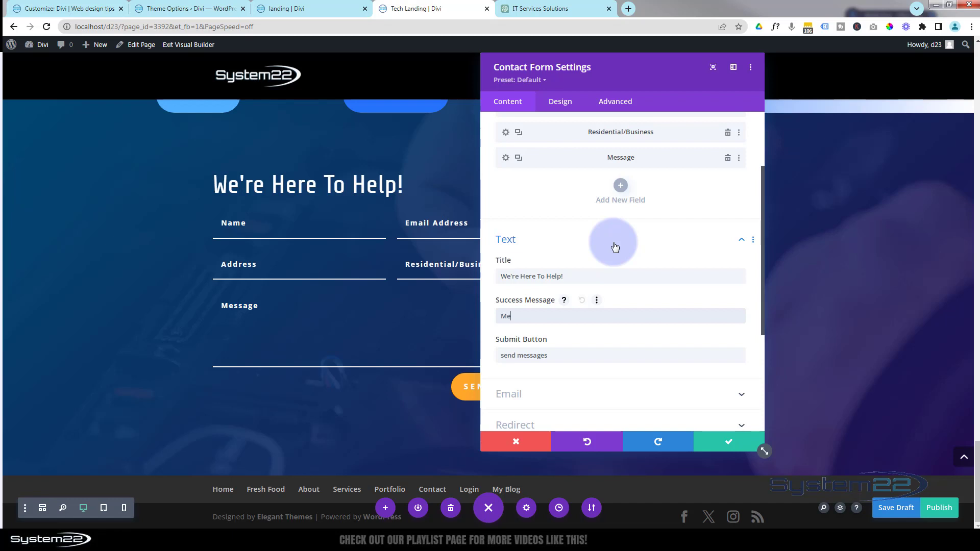
text(Message Sent)
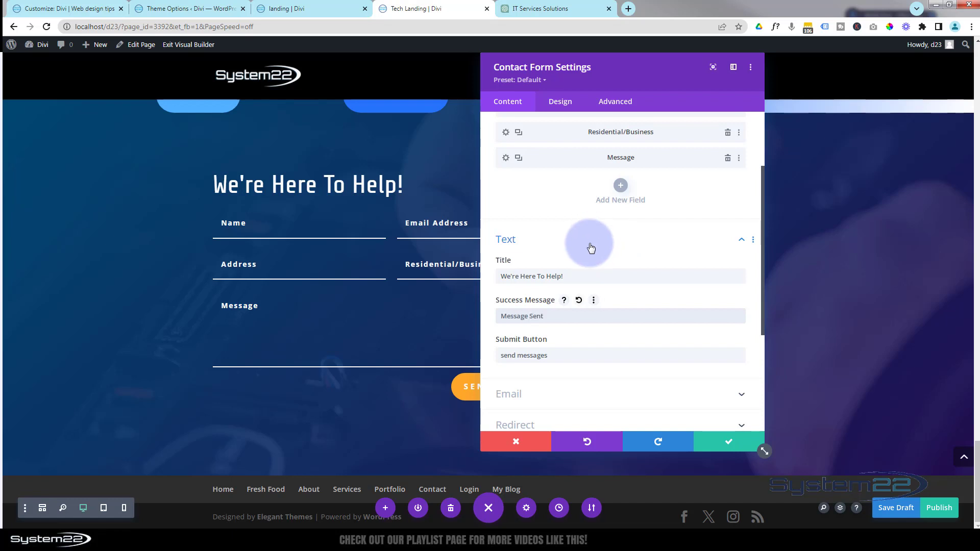
Step: Enter the recipient e-mail address under Email and select the message pattern placeholder
scroll(580, 352, down, 2)
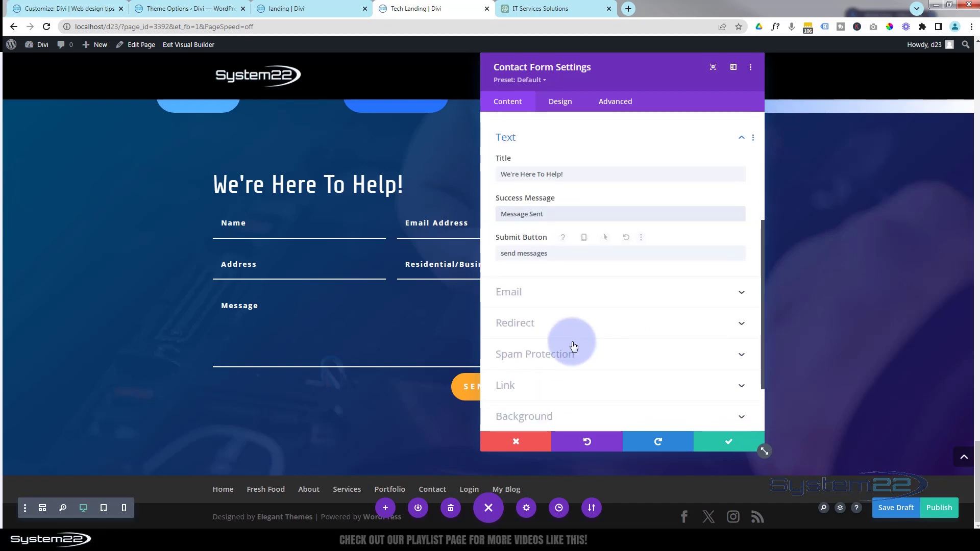
drag(661, 76, 782, 79)
click(717, 296)
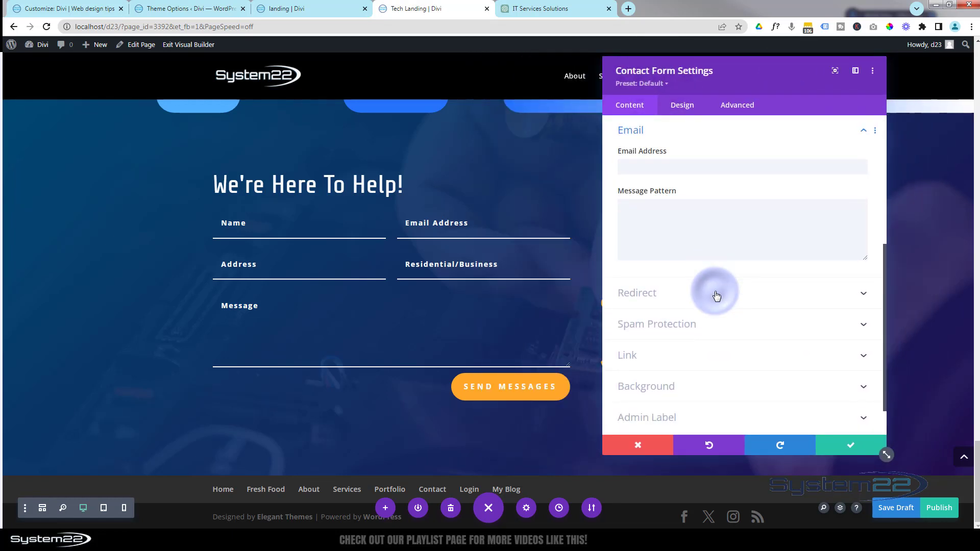
click(635, 168)
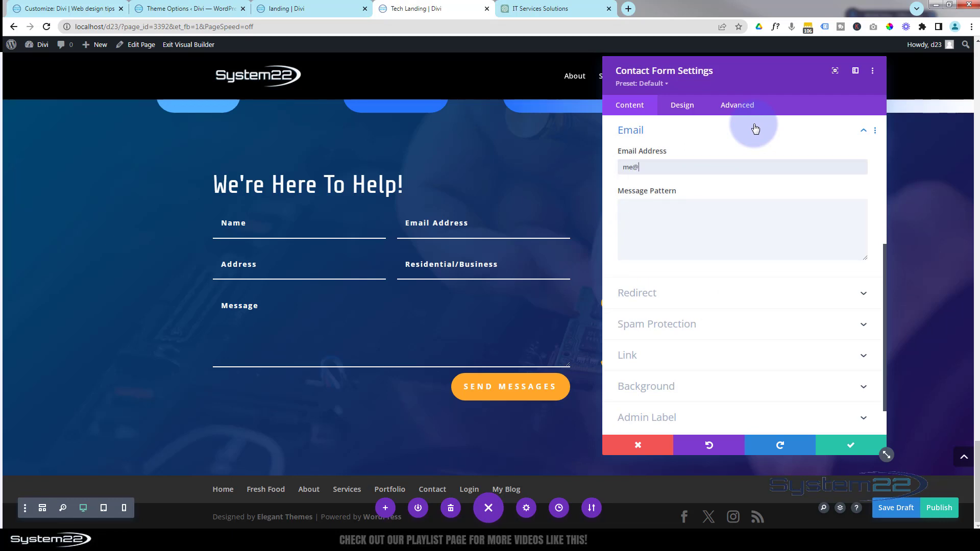
text(me@myemail.com)
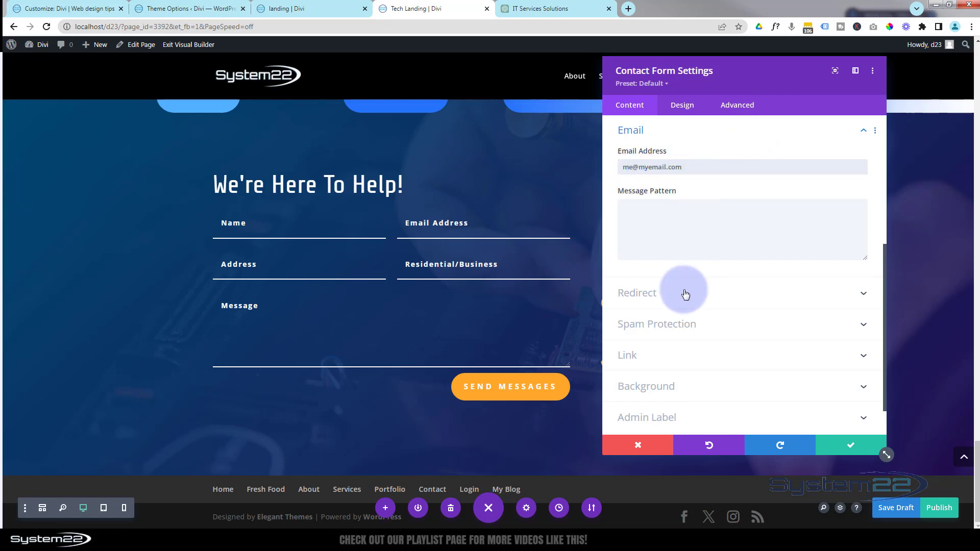
click(650, 210)
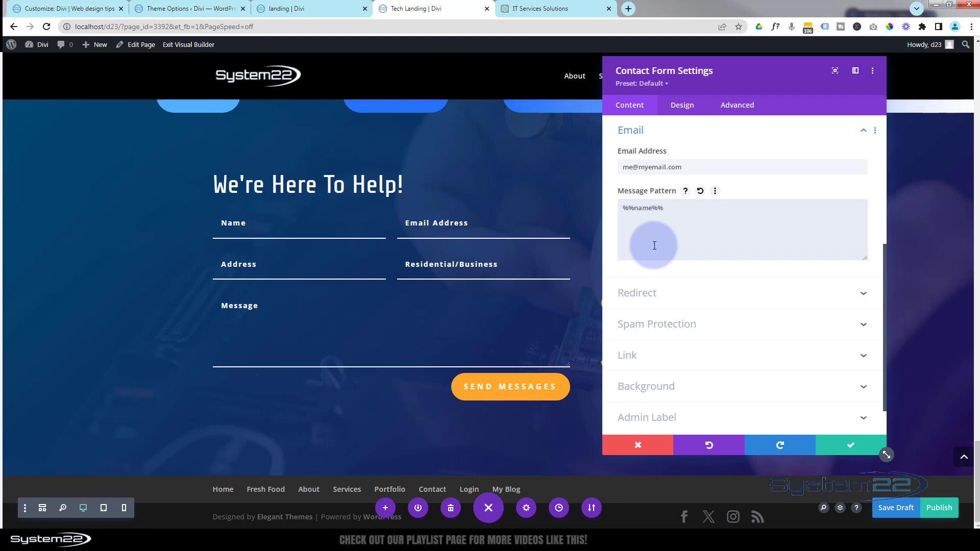
drag(675, 210, 620, 215)
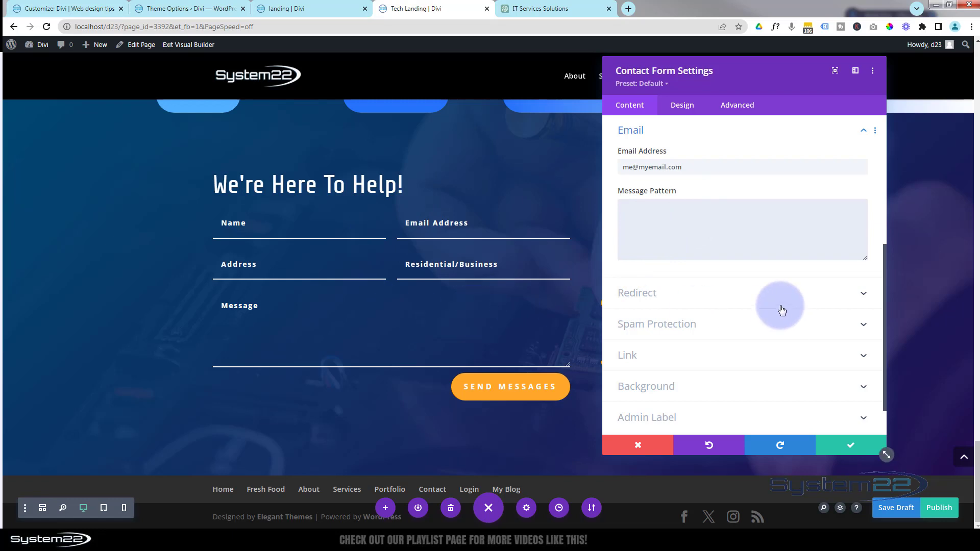
Step: Leave the basic captcha switched off under Spam Protection and save the contact form
scroll(778, 304, down, 2)
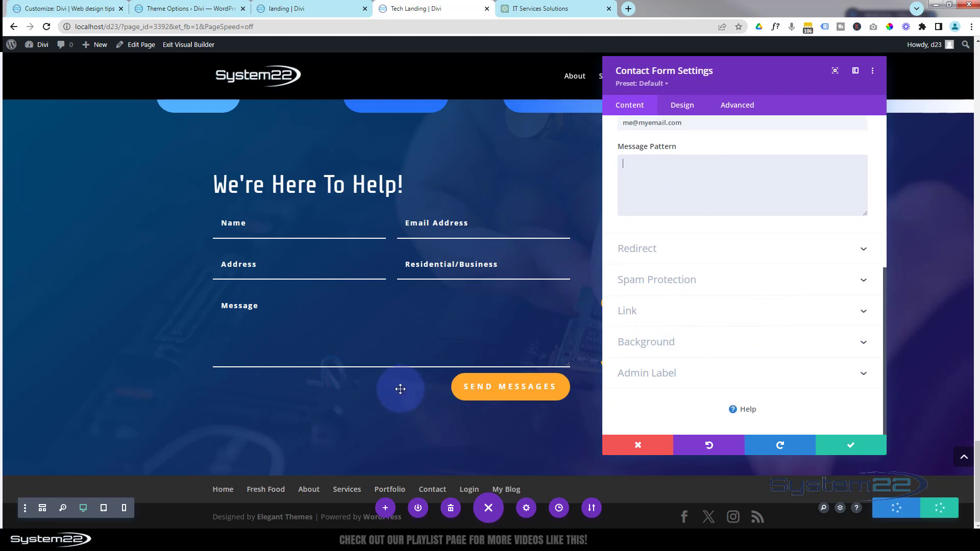
click(735, 285)
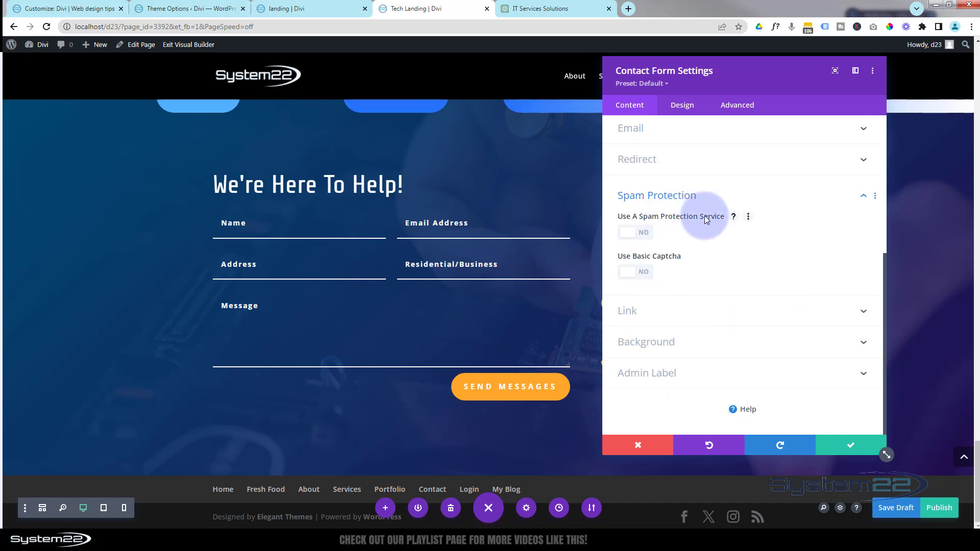
click(641, 232)
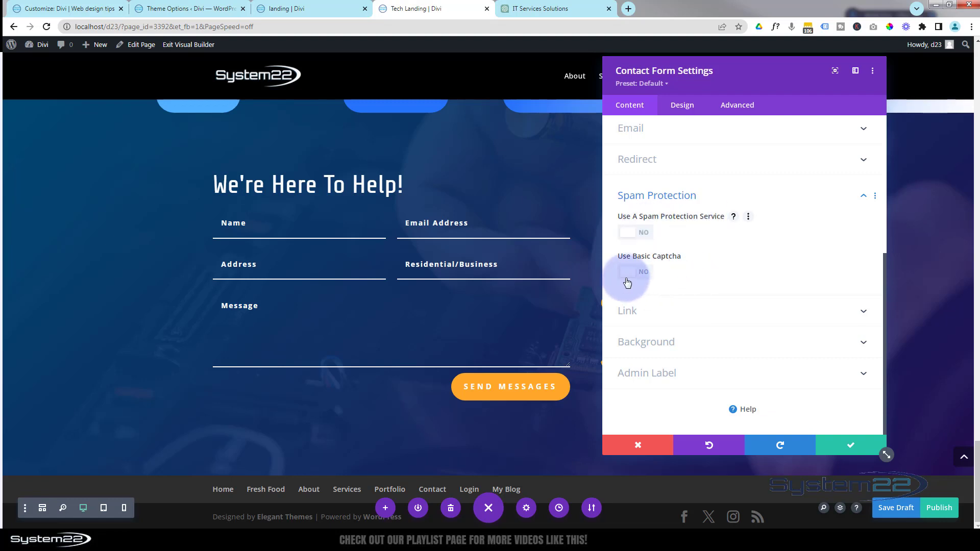
click(644, 273)
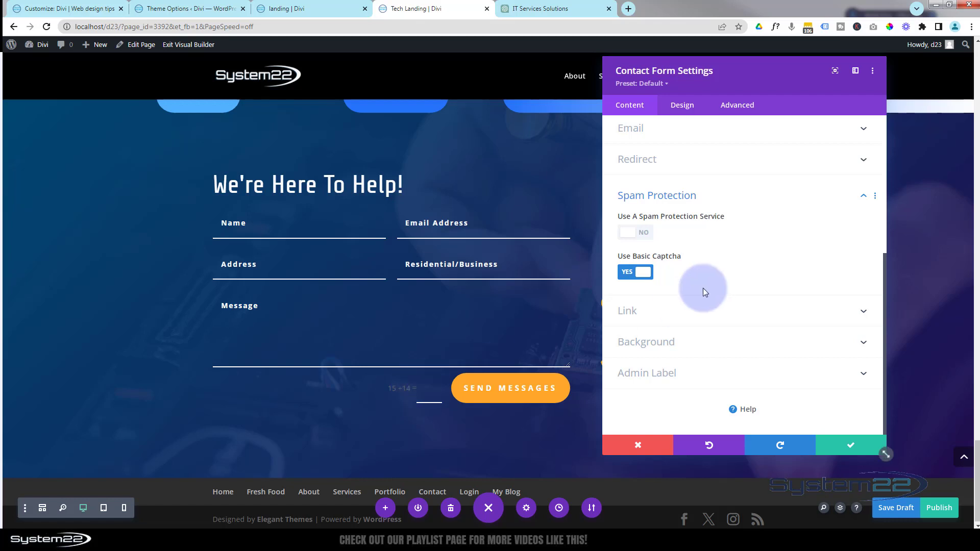
click(627, 272)
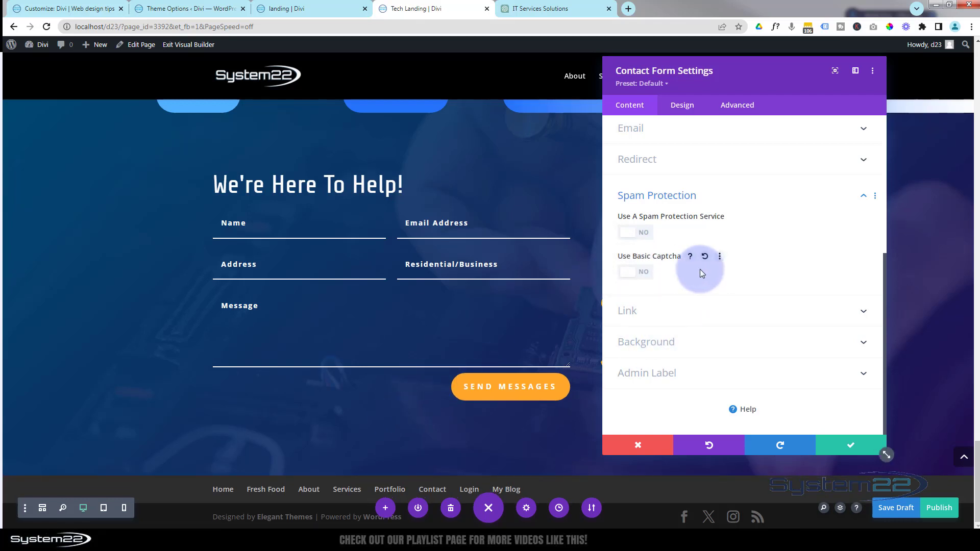
click(847, 449)
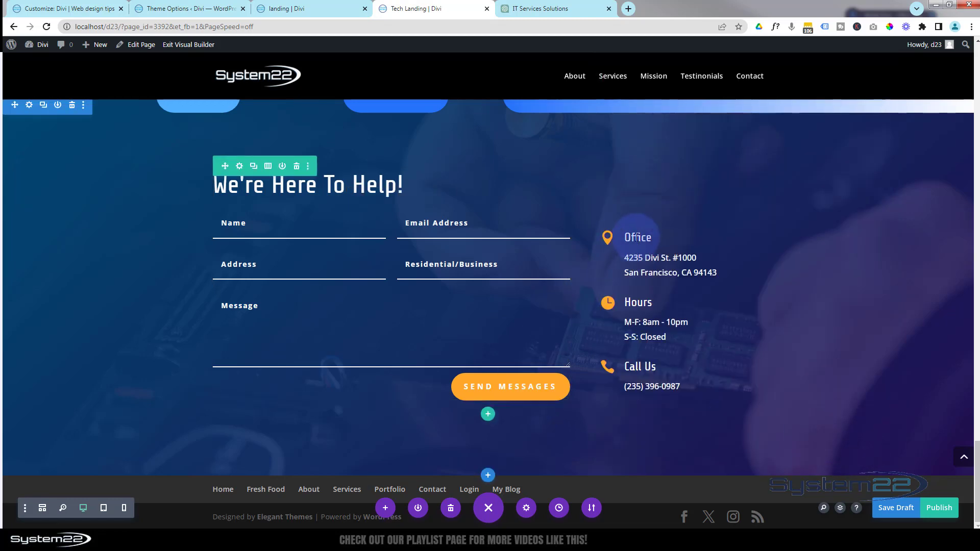
Step: Scroll the Tech Landing page to the 'We're Here To Help!' contact section's toolbar
scroll(754, 312, up, 6)
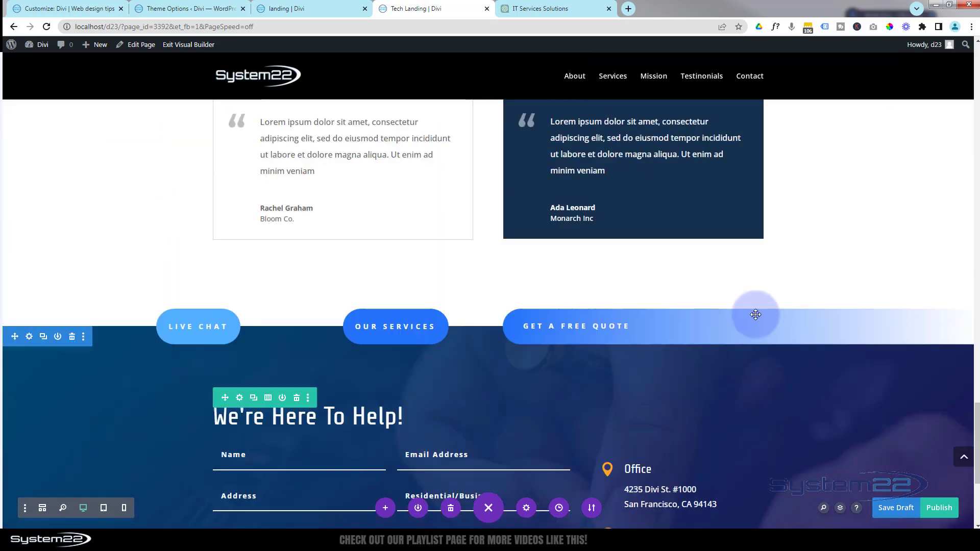
scroll(403, 357, up, 4)
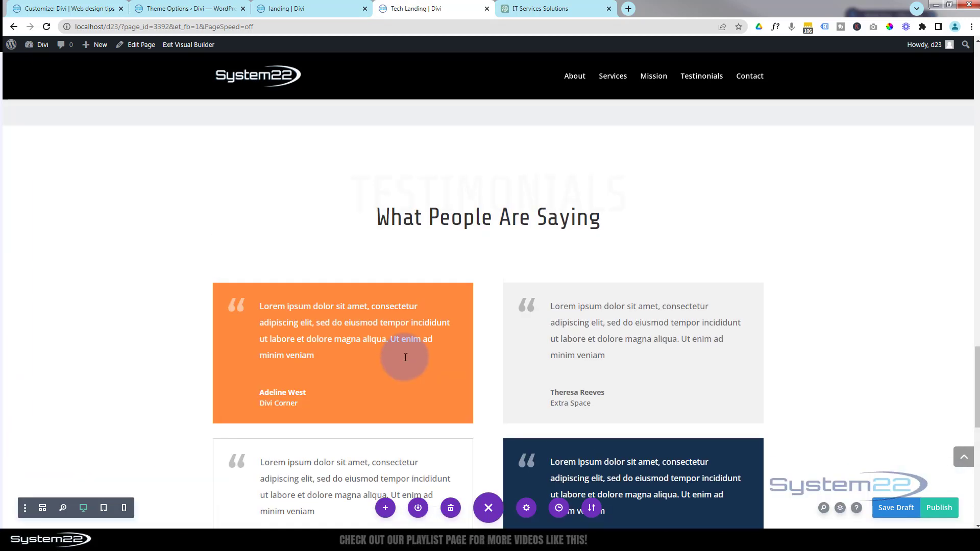
scroll(406, 357, up, 3)
scroll(406, 357, up, 3)
scroll(406, 357, up, 4)
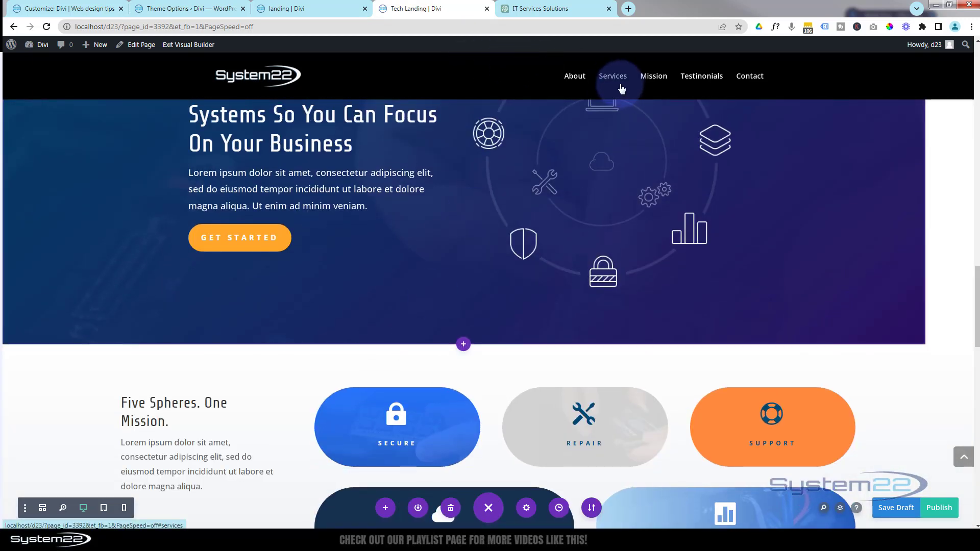
scroll(415, 280, up, 3)
scroll(415, 282, up, 3)
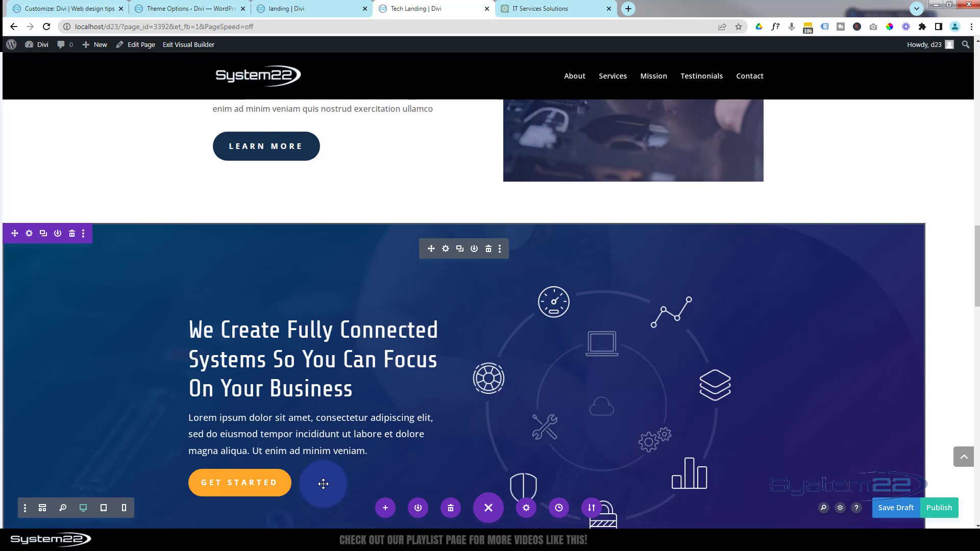
scroll(322, 484, down, 9)
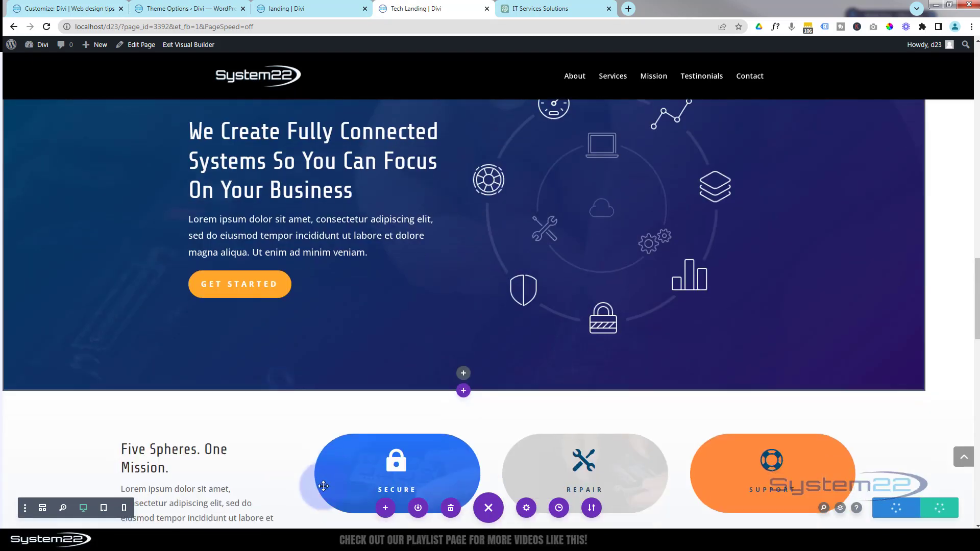
scroll(324, 486, down, 10)
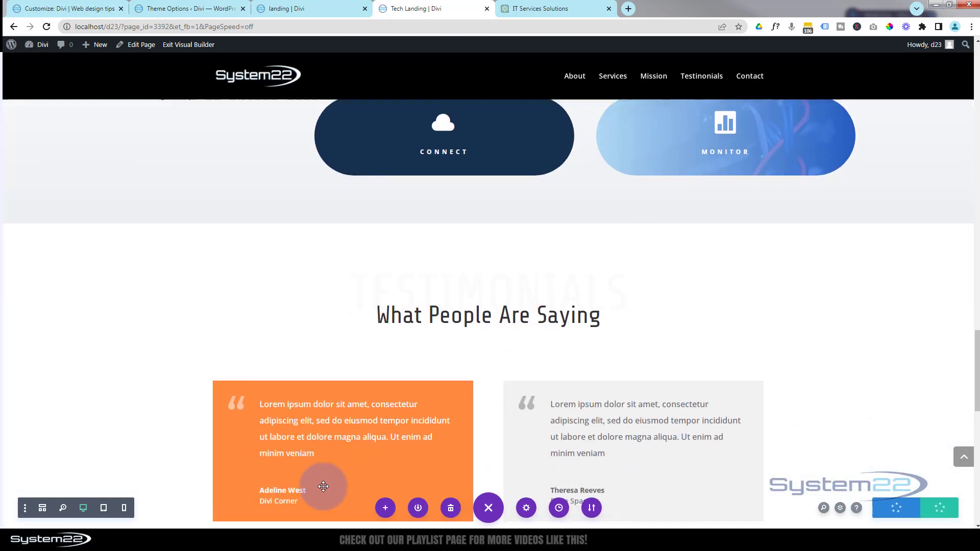
scroll(324, 486, down, 5)
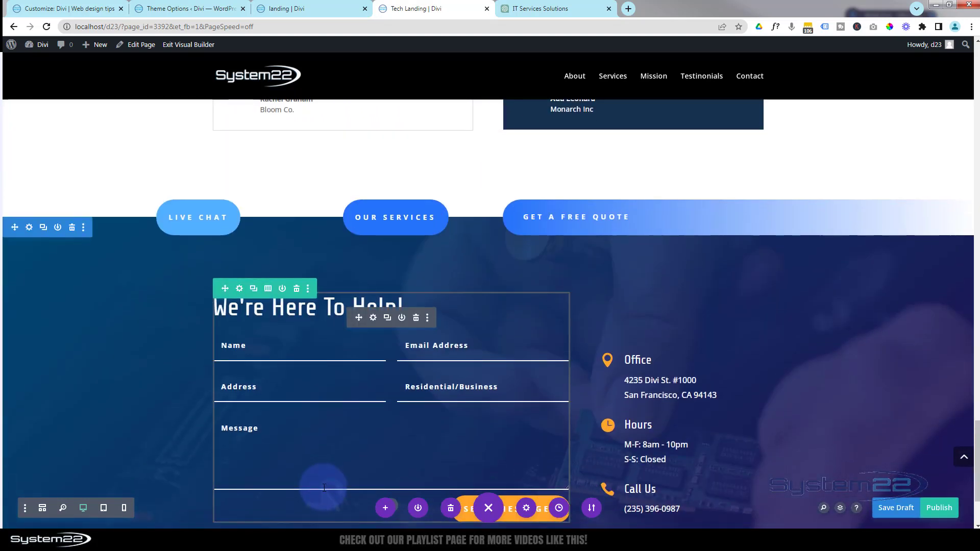
scroll(323, 486, down, 1)
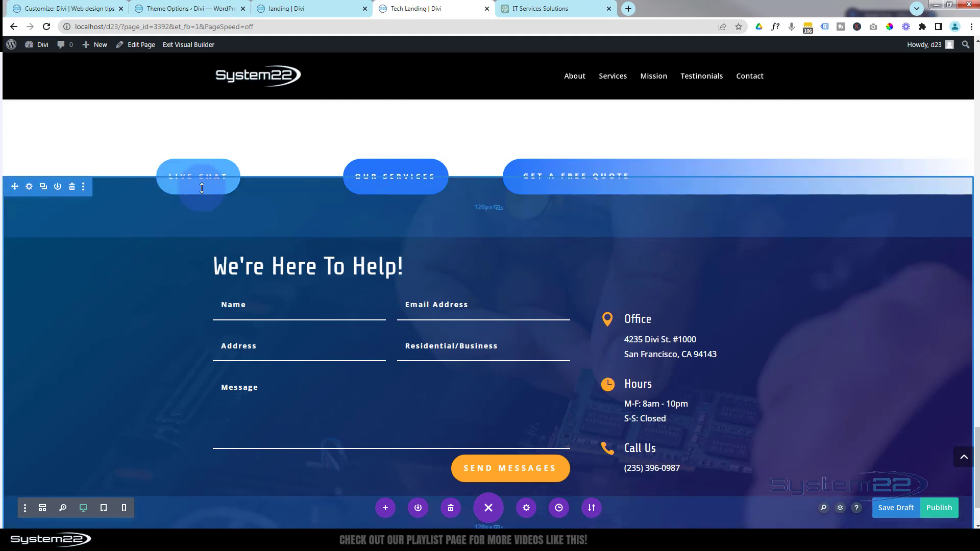
scroll(315, 210, up, 1)
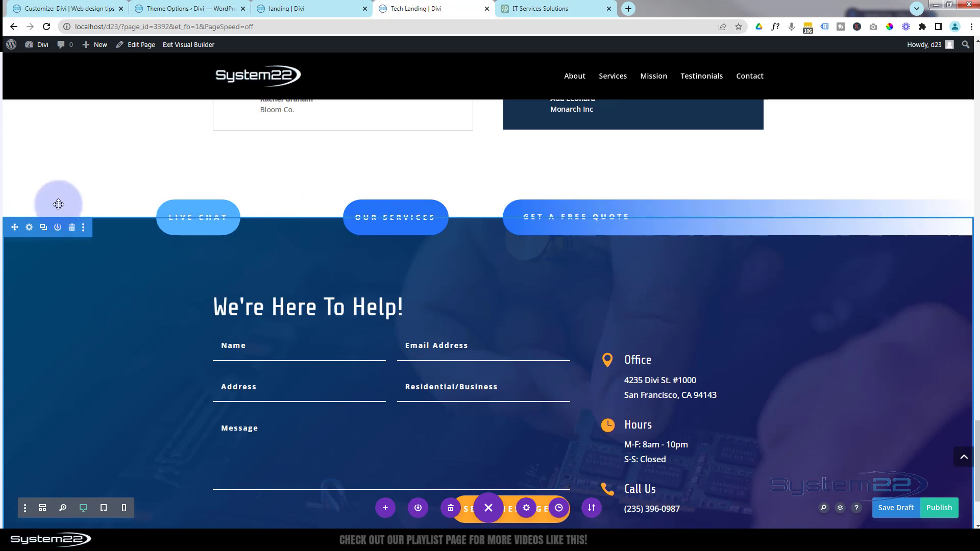
mouse_move(58, 191)
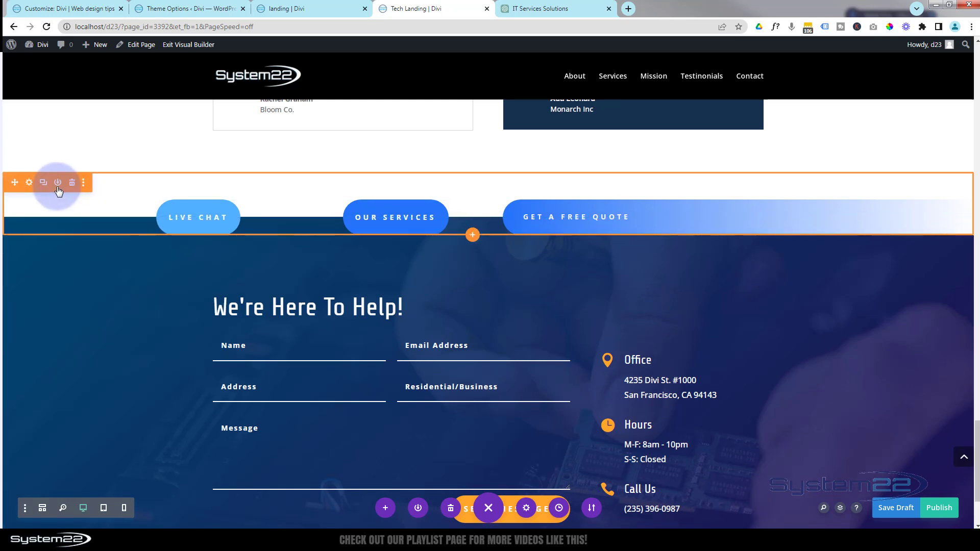
Step: Set the contact section's CSS ID to 'contact' under Advanced > CSS ID & Classes and save
click(29, 183)
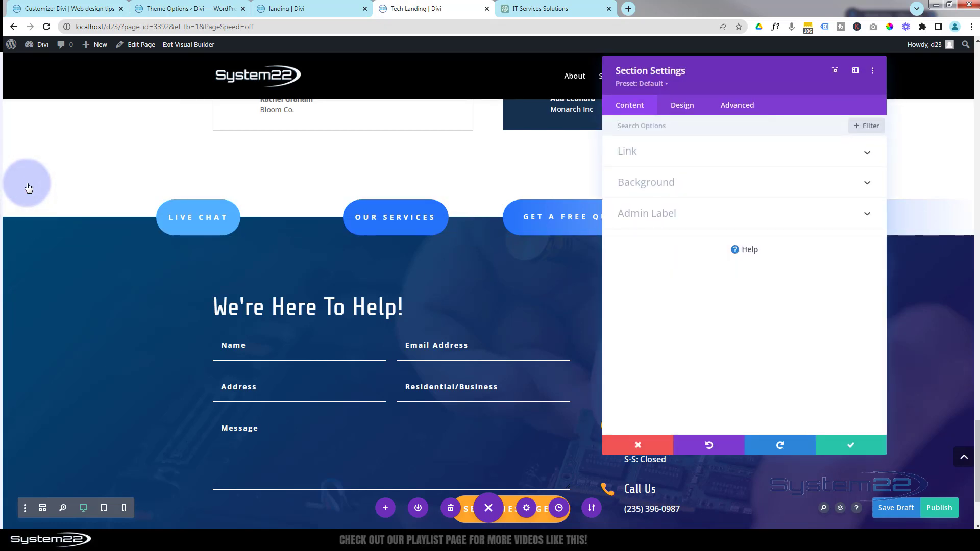
click(745, 106)
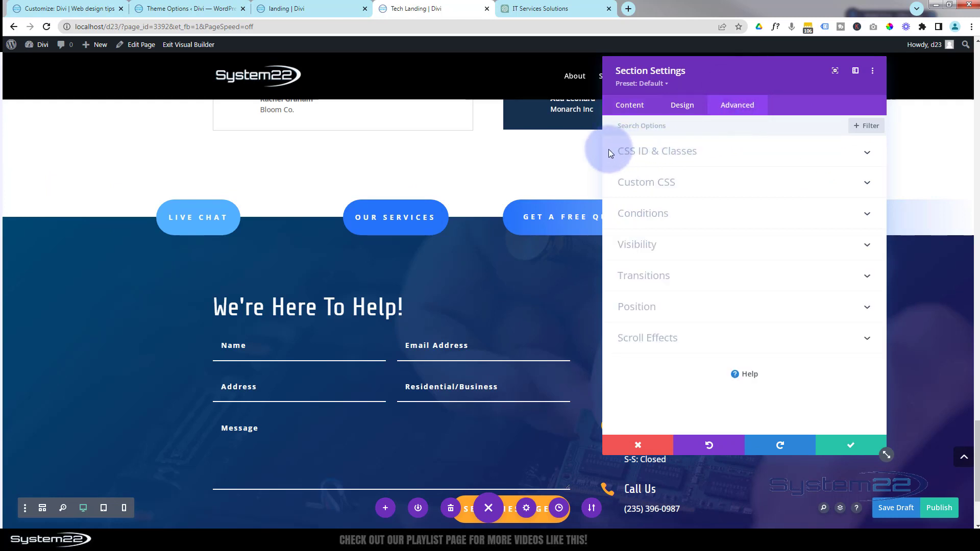
click(759, 159)
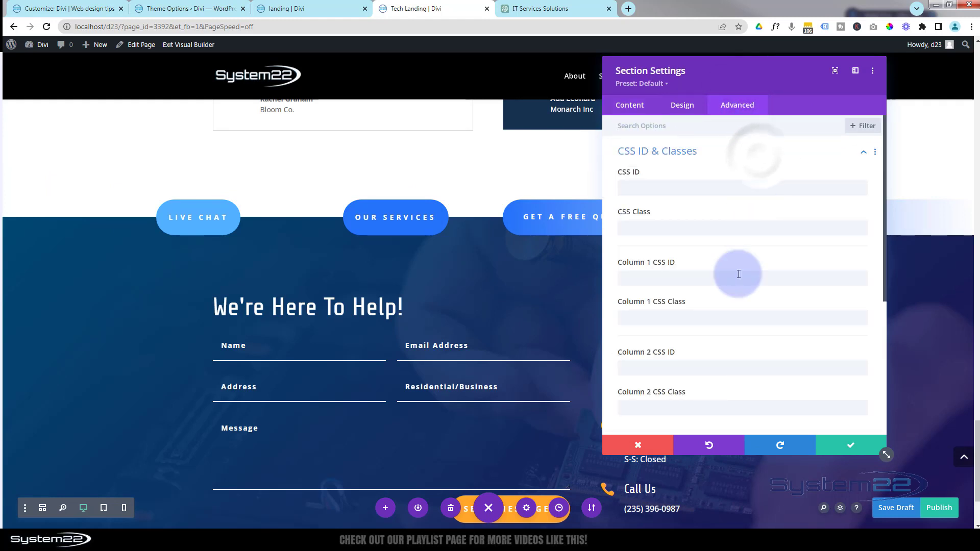
click(641, 191)
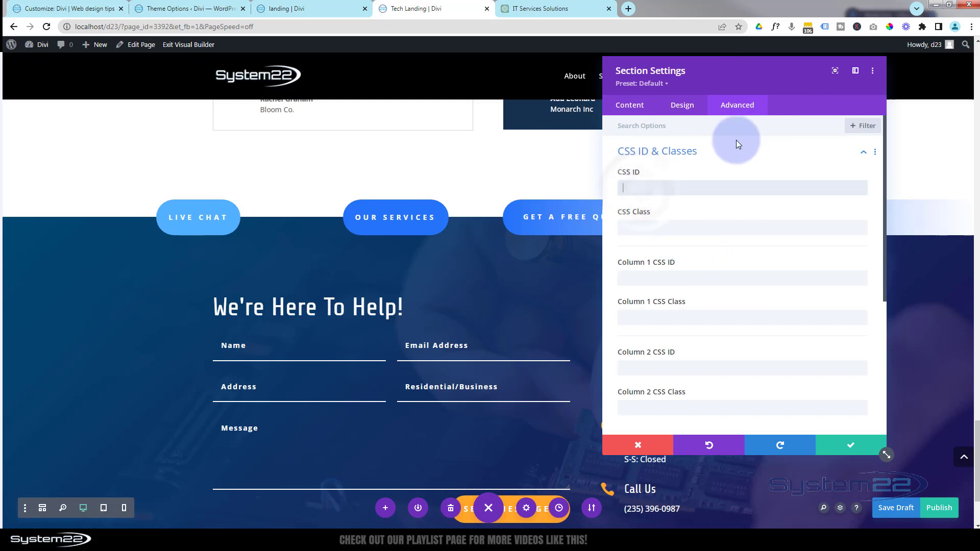
text(contact)
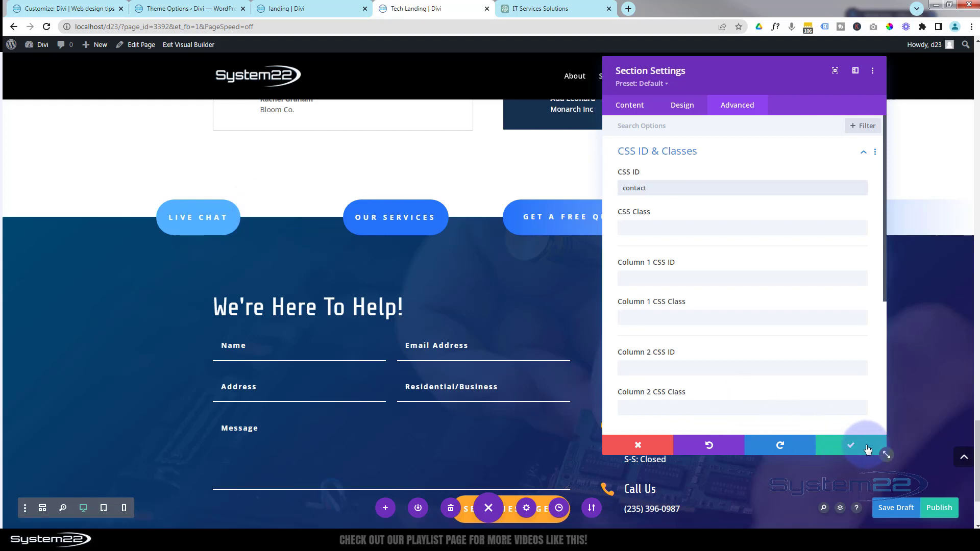
click(848, 445)
scroll(504, 405, up, 8)
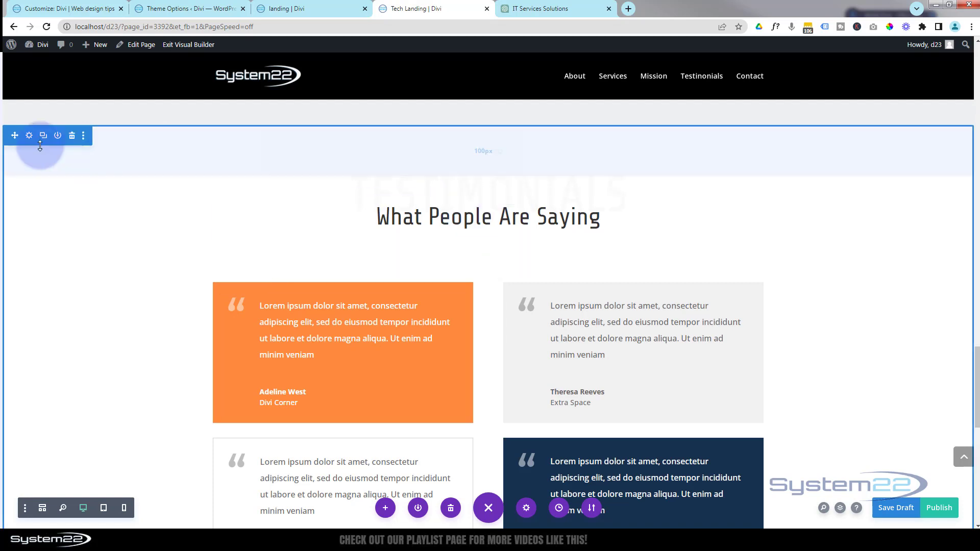
Step: Give the testimonials section the CSS ID 'test' and save it
click(30, 136)
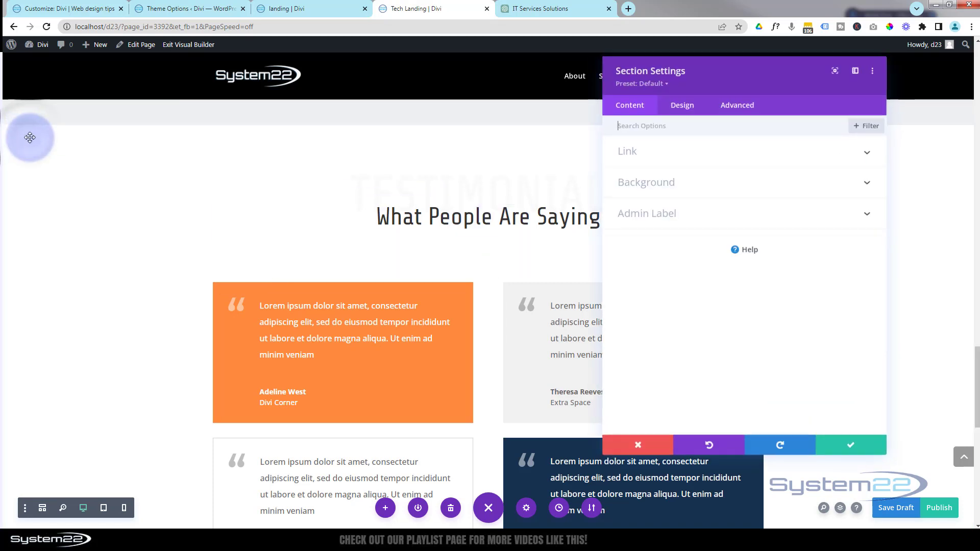
click(737, 105)
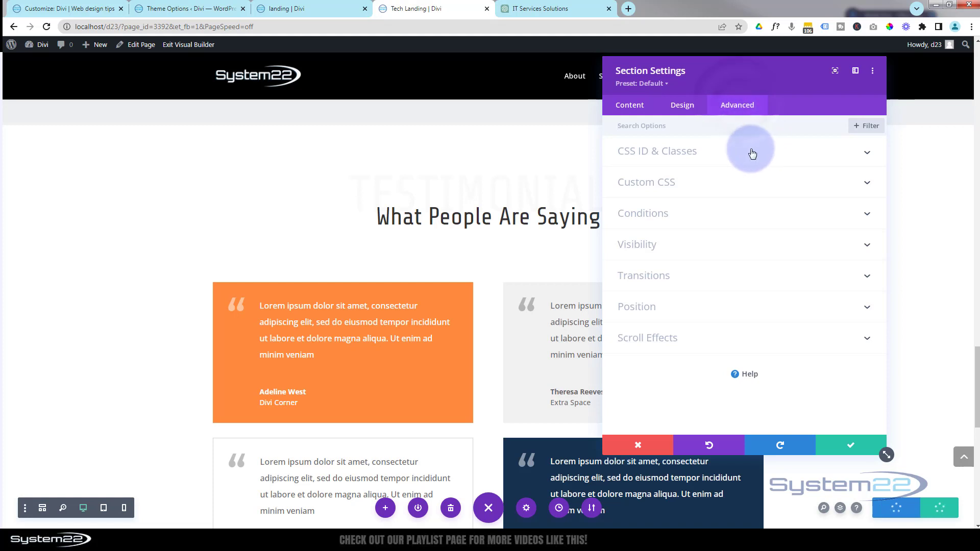
click(751, 152)
click(651, 190)
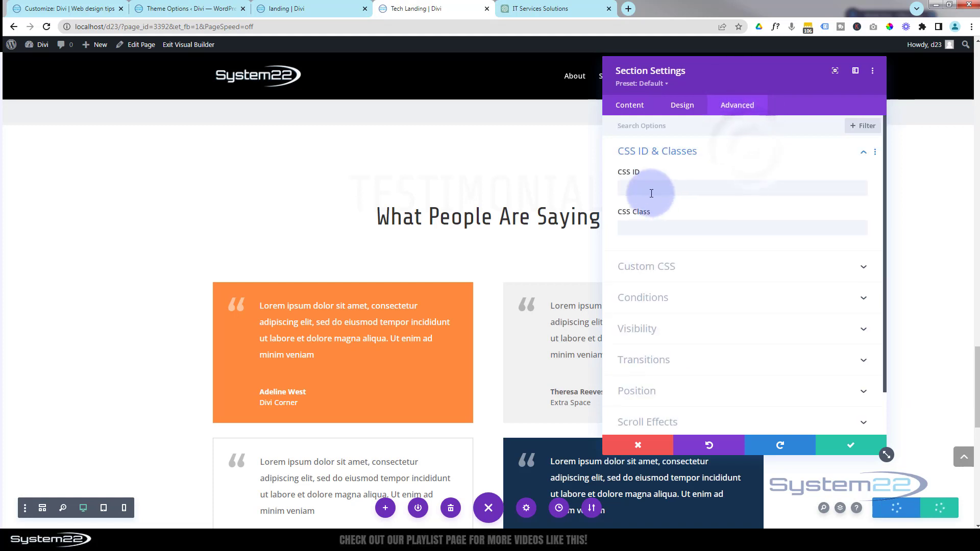
click(621, 187)
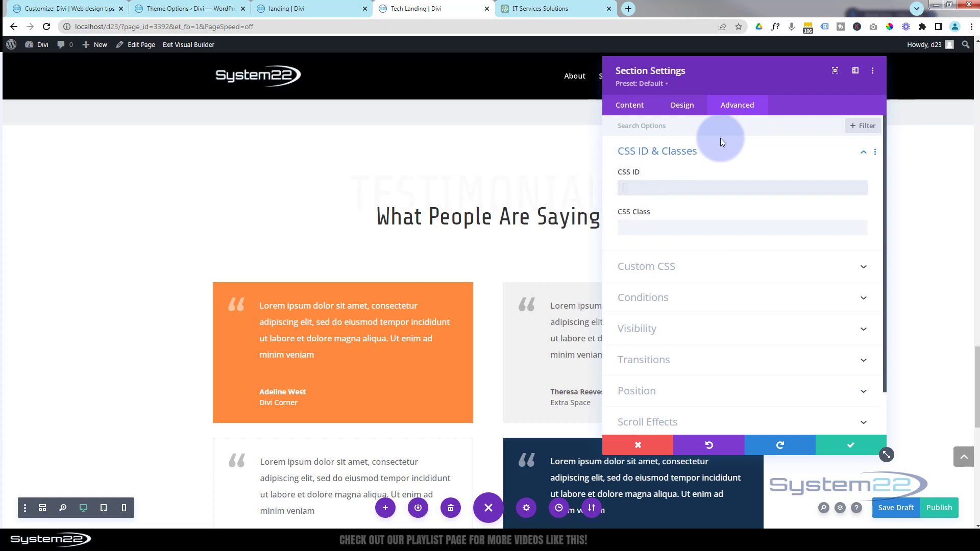
text(test)
click(837, 444)
scroll(418, 280, up, 5)
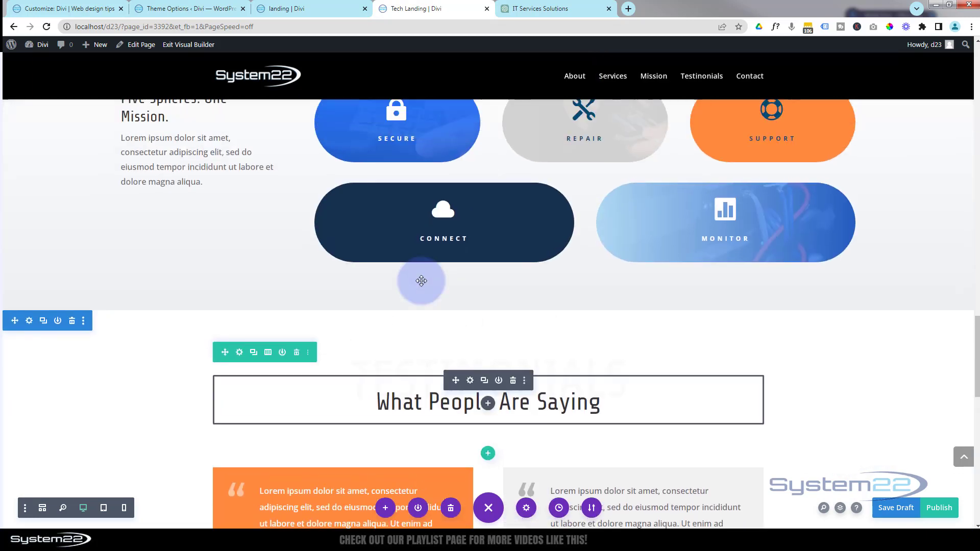
scroll(127, 230, up, 1)
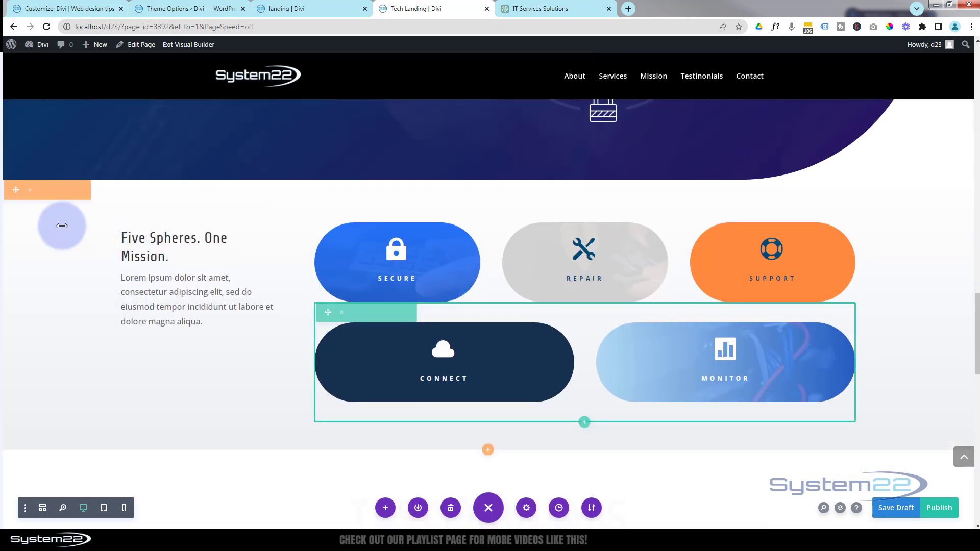
Step: Give the Five Spheres section the CSS ID 'mission' and save it
click(29, 194)
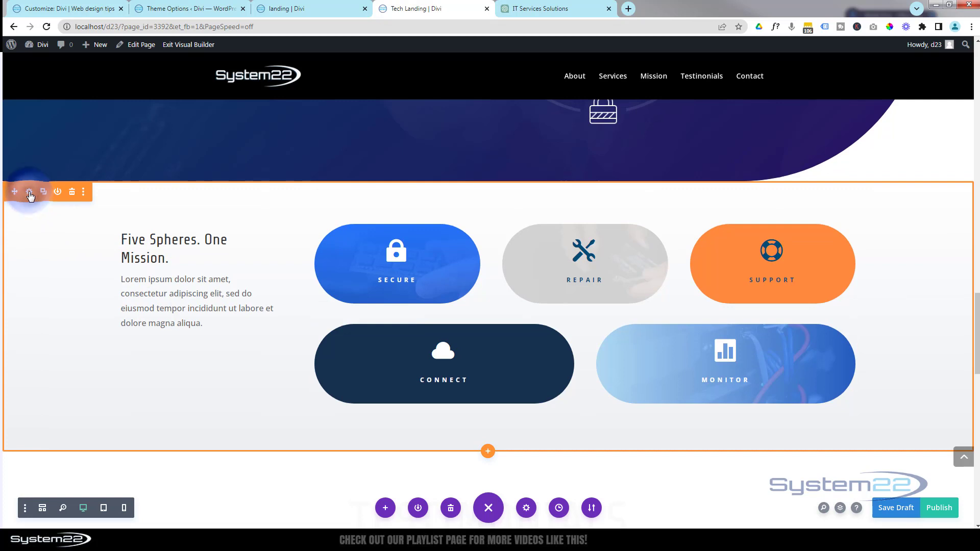
click(733, 109)
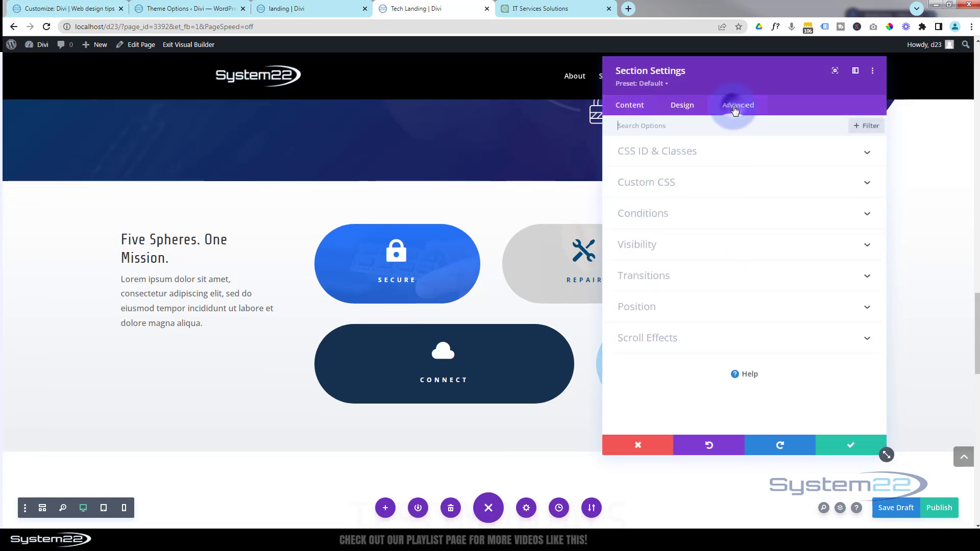
click(743, 153)
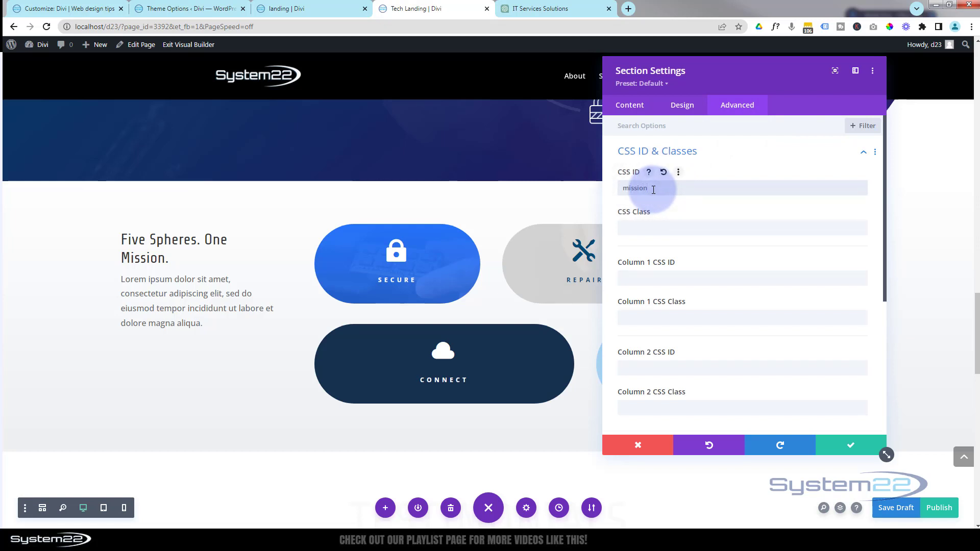
click(850, 446)
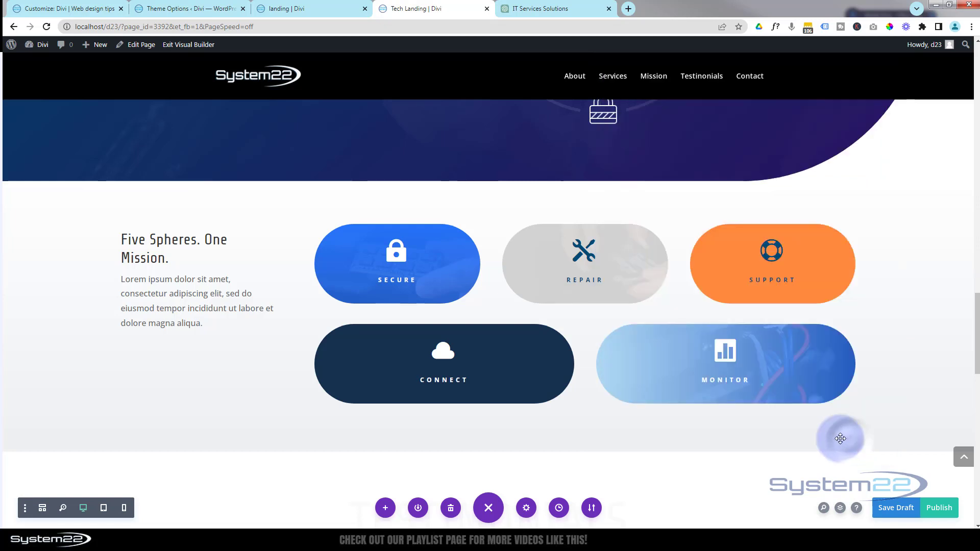
Step: Give the Professional IT Services section the CSS ID 'services' and save its settings
scroll(271, 334, up, 3)
scroll(274, 335, up, 8)
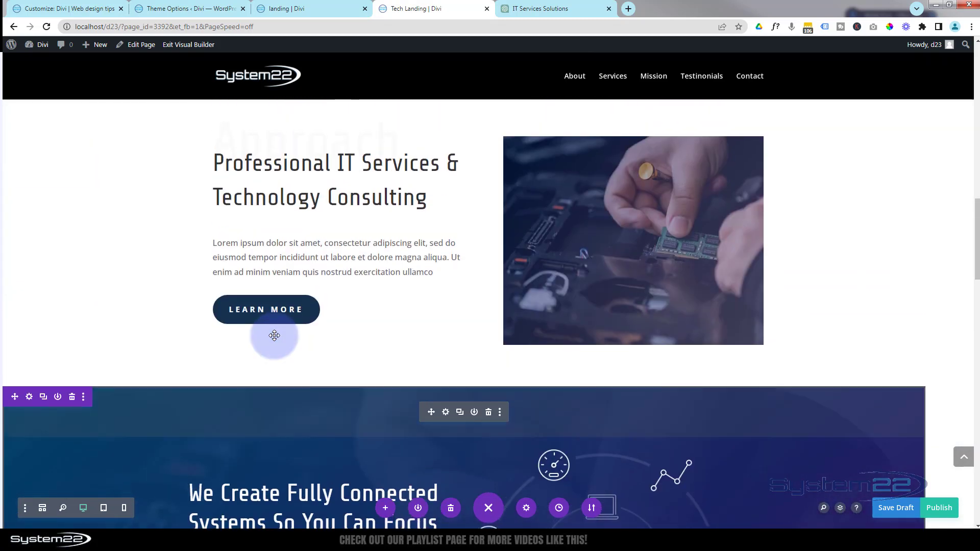
scroll(274, 335, up, 3)
scroll(274, 334, up, 2)
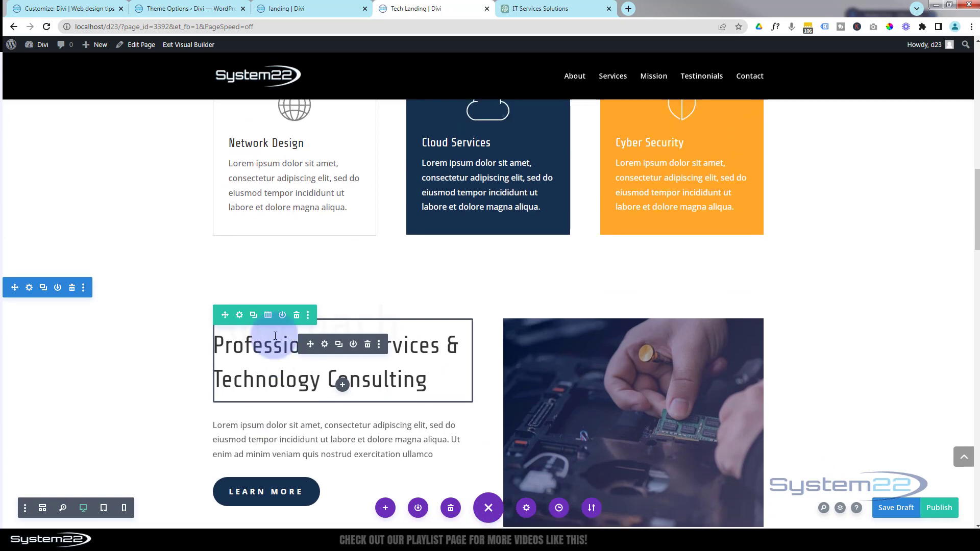
scroll(274, 335, up, 2)
scroll(274, 333, down, 3)
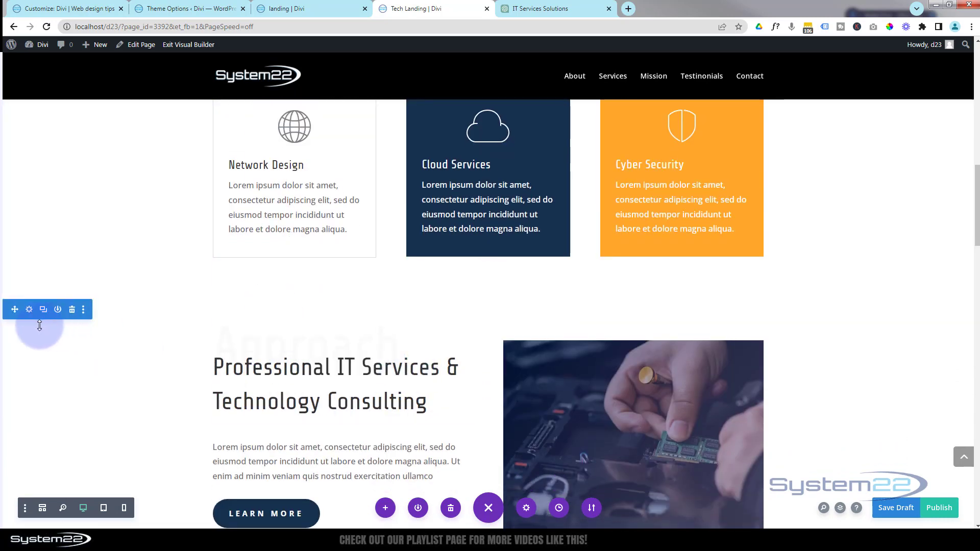
click(29, 310)
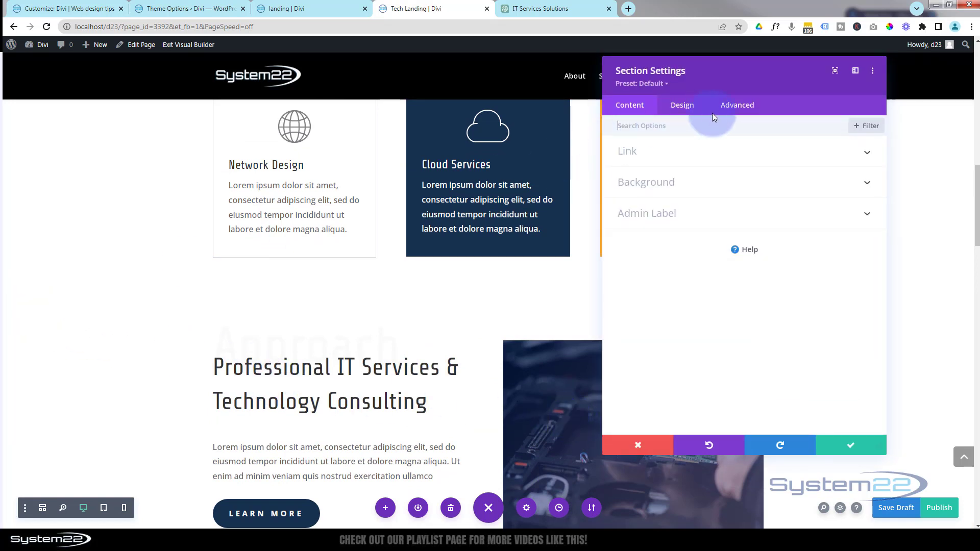
click(741, 107)
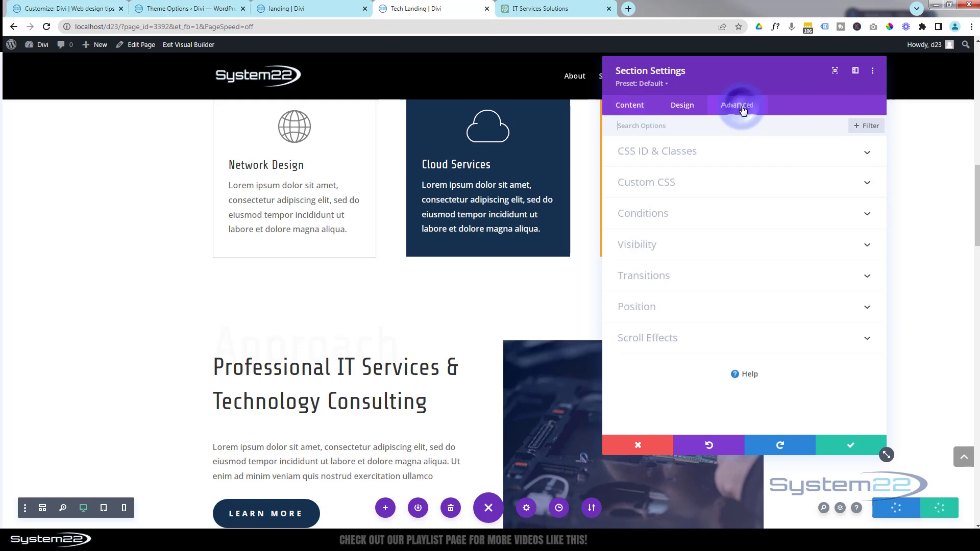
click(737, 152)
click(663, 192)
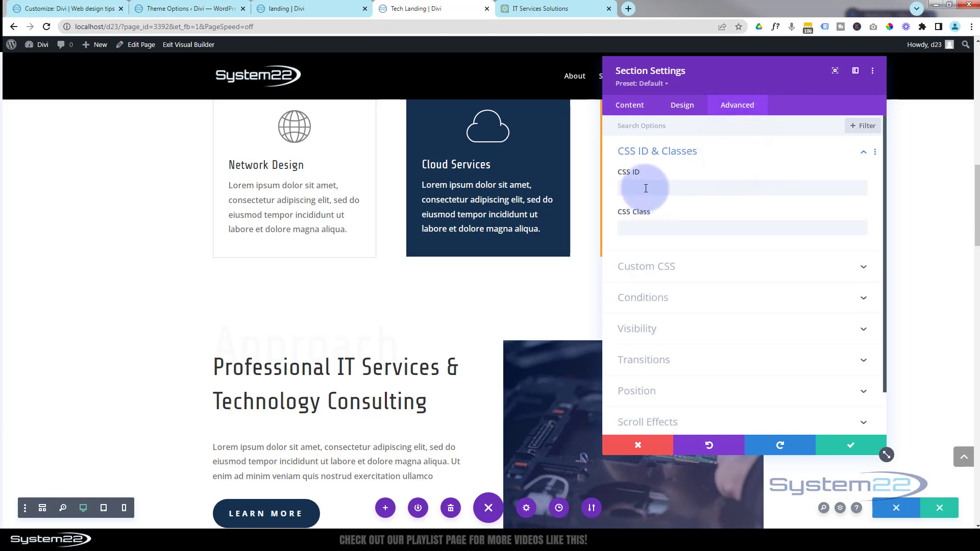
click(643, 187)
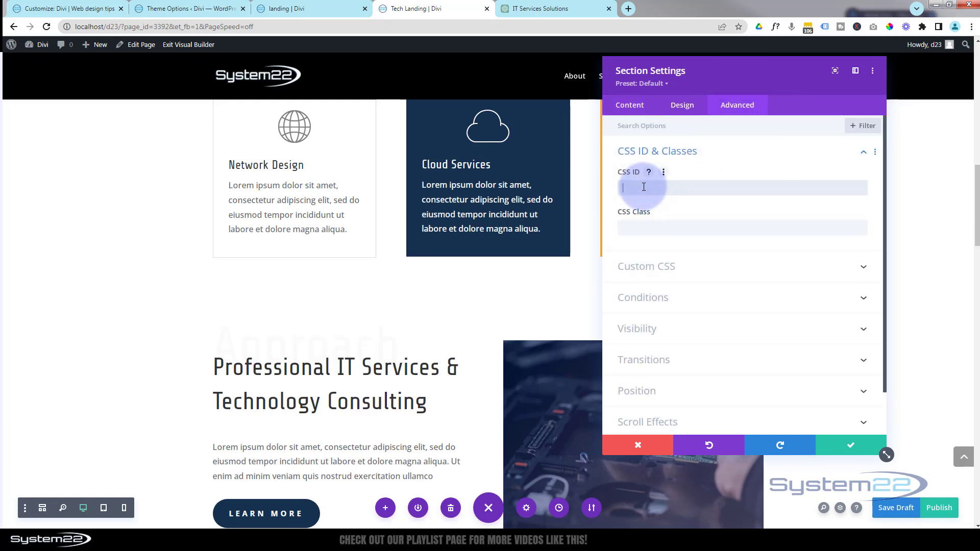
text(services)
click(857, 447)
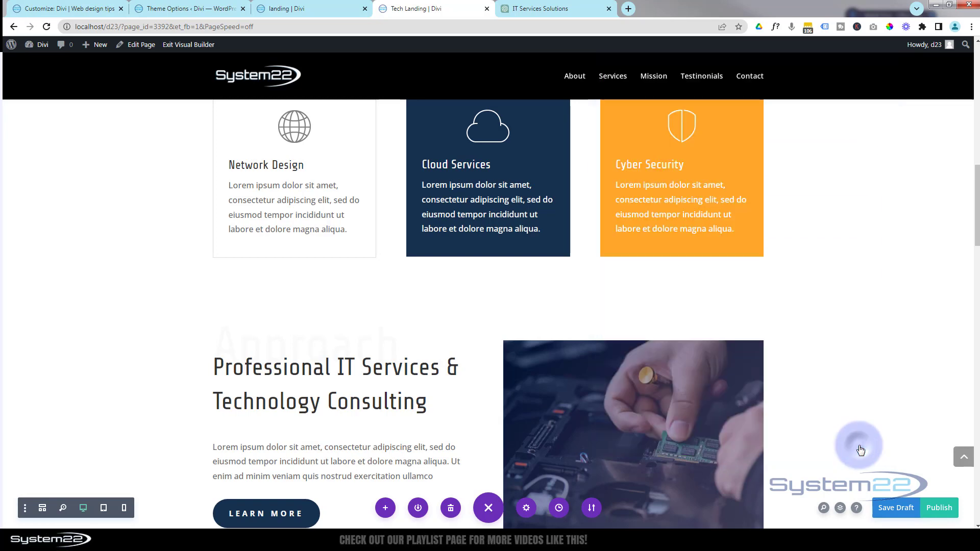
Step: Scroll back up to the What We Do section
scroll(338, 433, up, 2)
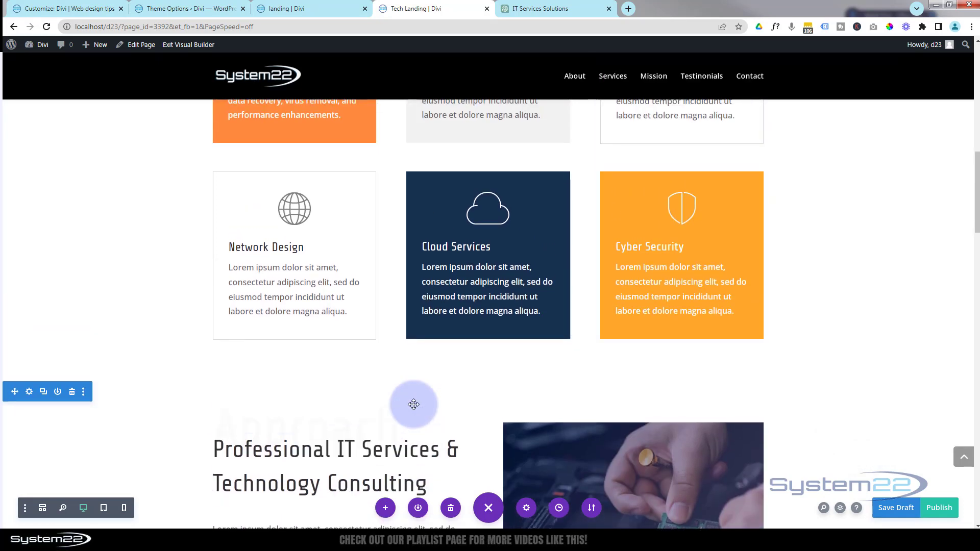
scroll(413, 404, up, 2)
scroll(413, 404, up, 7)
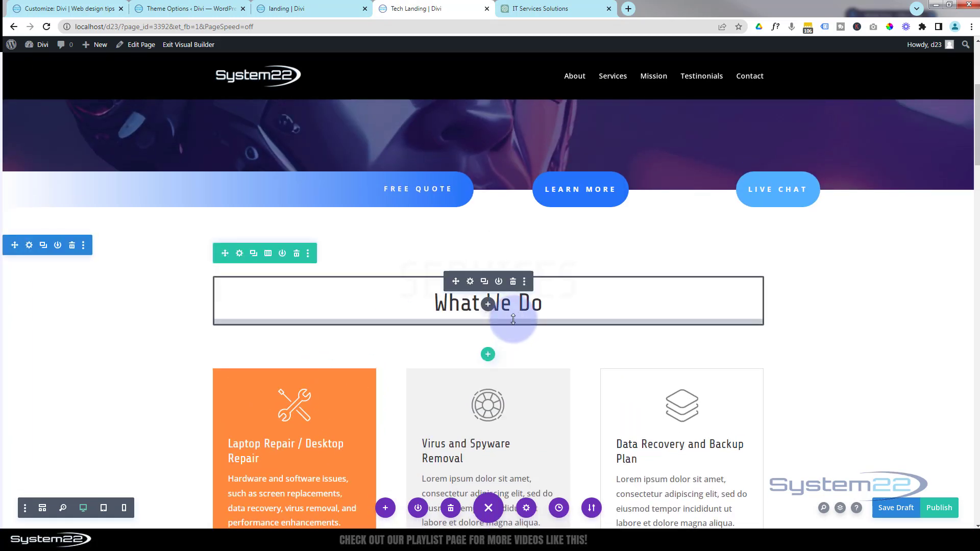
Step: Set the What We Do section's Advanced CSS ID to 'about' and save it
click(29, 247)
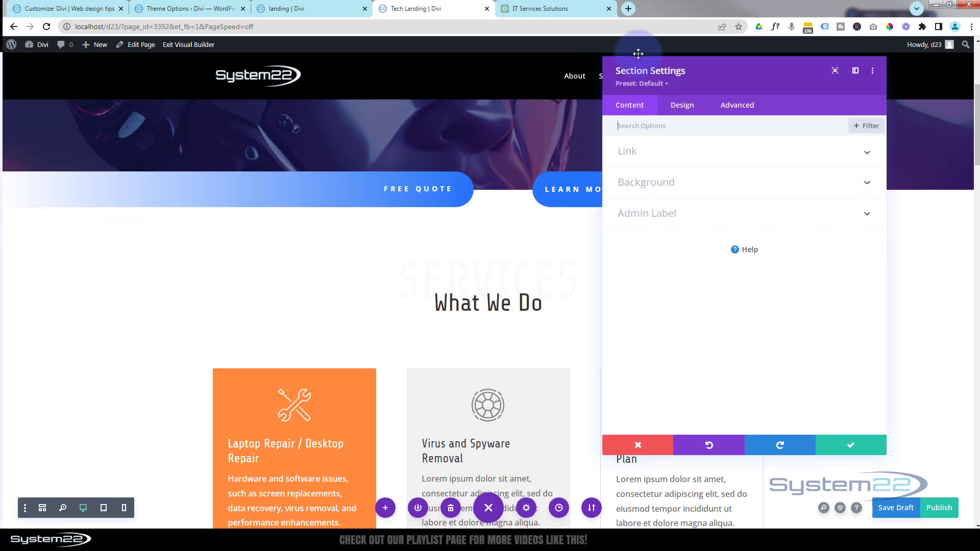
click(738, 103)
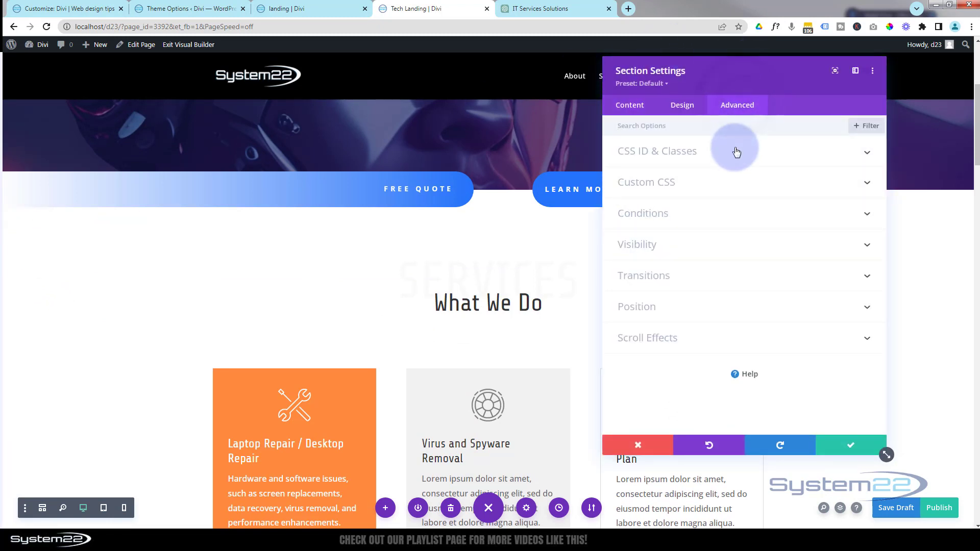
click(736, 152)
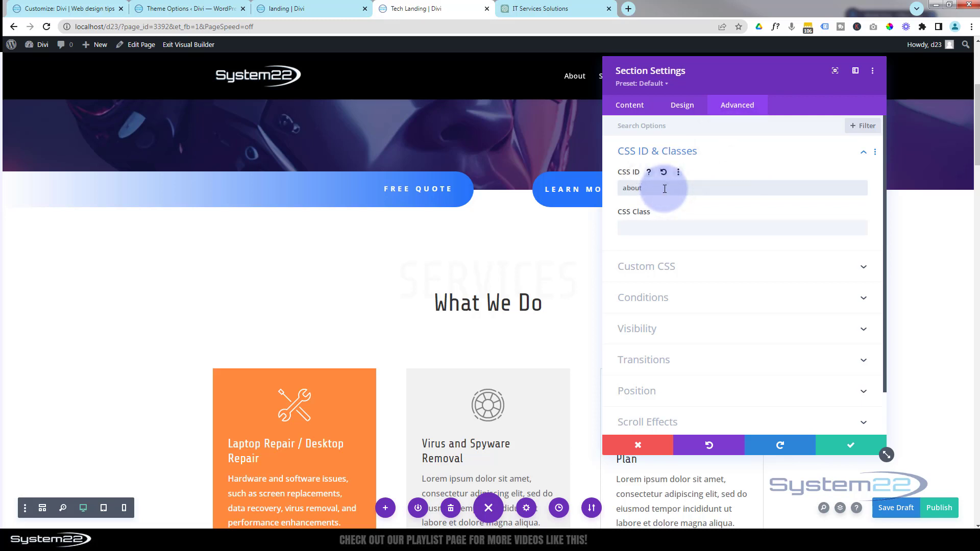
click(849, 446)
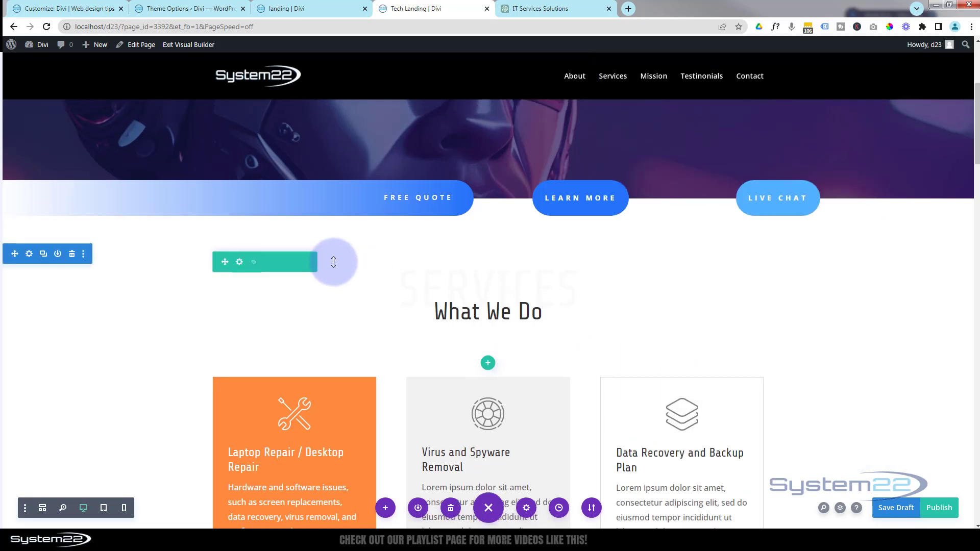
scroll(333, 261, up, 1)
scroll(333, 261, up, 3)
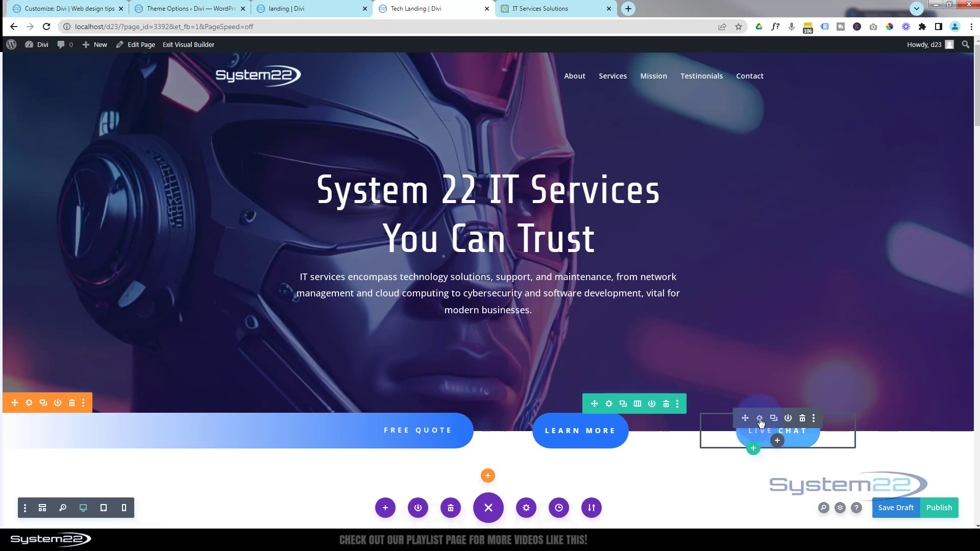
Step: Change the third hero button's text from Live Chat to 'Chat to Us' and link it to #contact
click(759, 418)
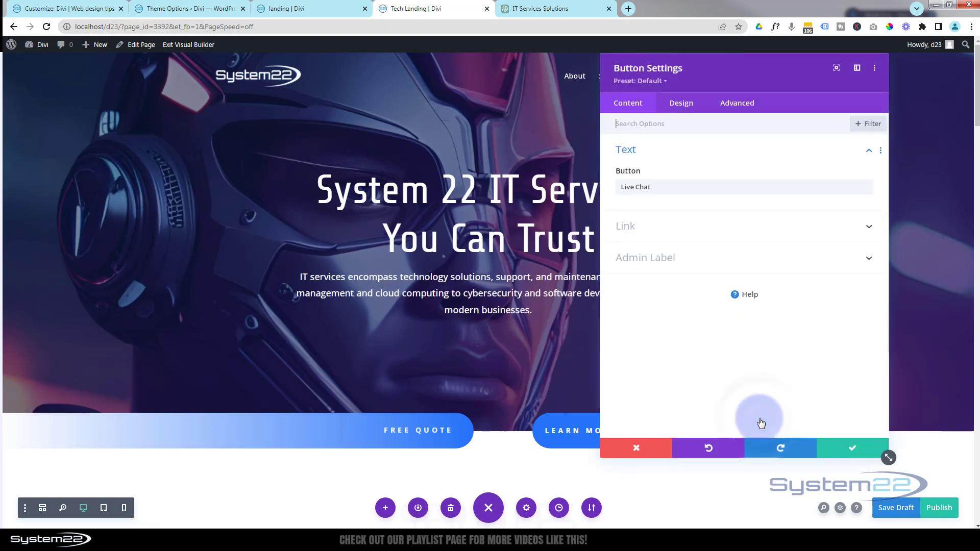
click(632, 188)
key(BackSpace)
key(BackSpace)
key(BackSpace)
key(BackSpace)
key(BackSpace)
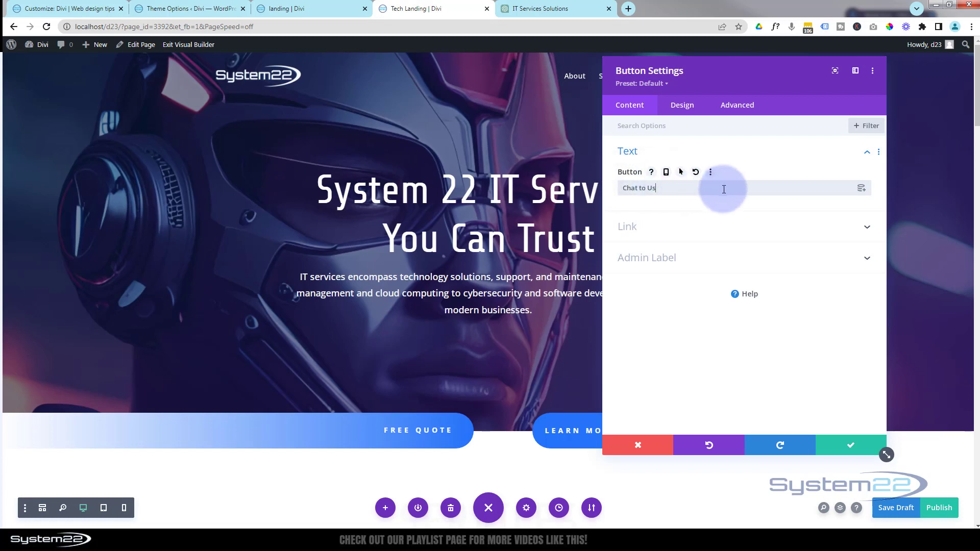
drag(752, 79, 553, 94)
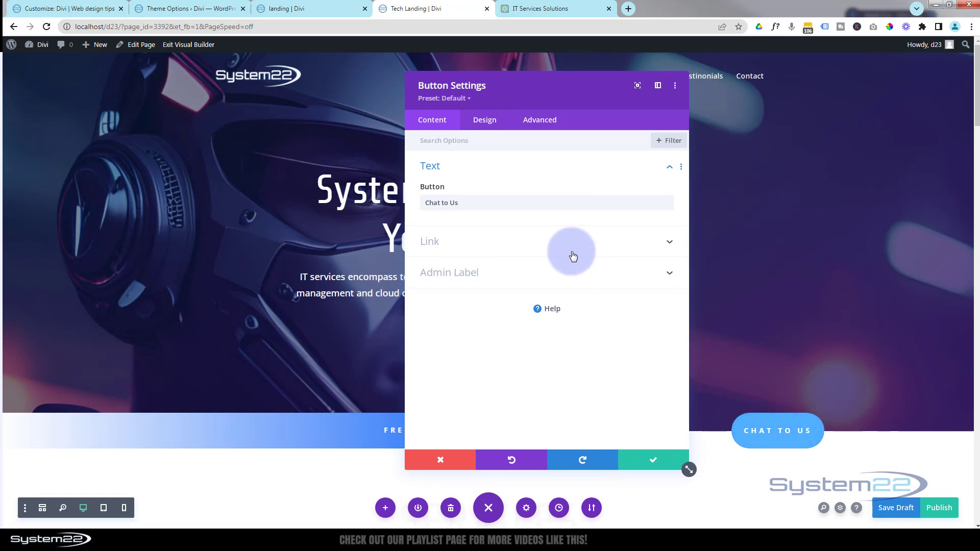
click(483, 242)
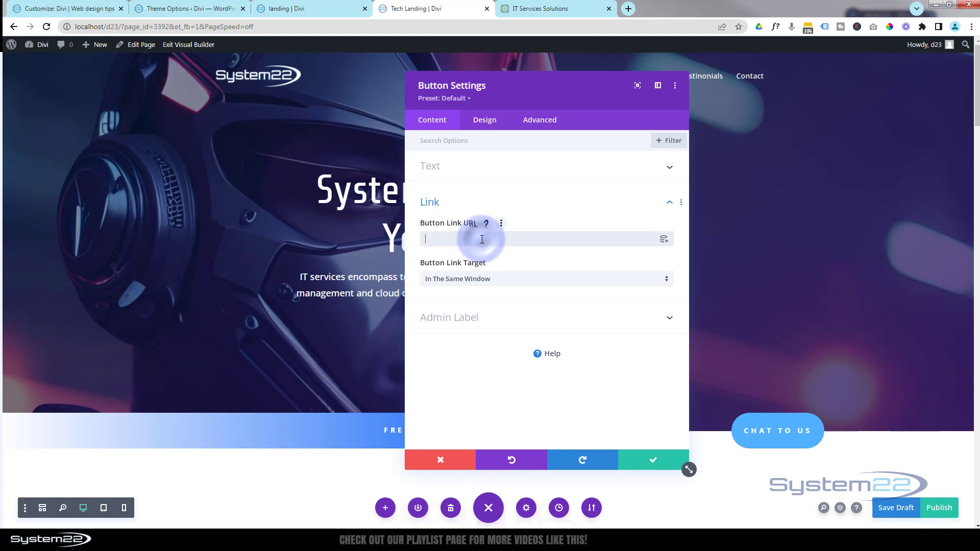
click(482, 239)
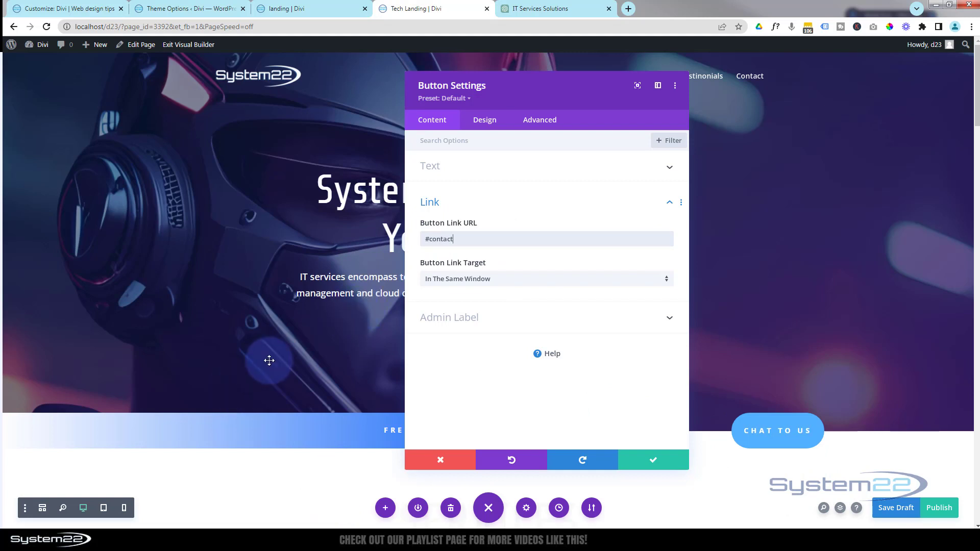
scroll(270, 357, down, 4)
scroll(271, 360, down, 1)
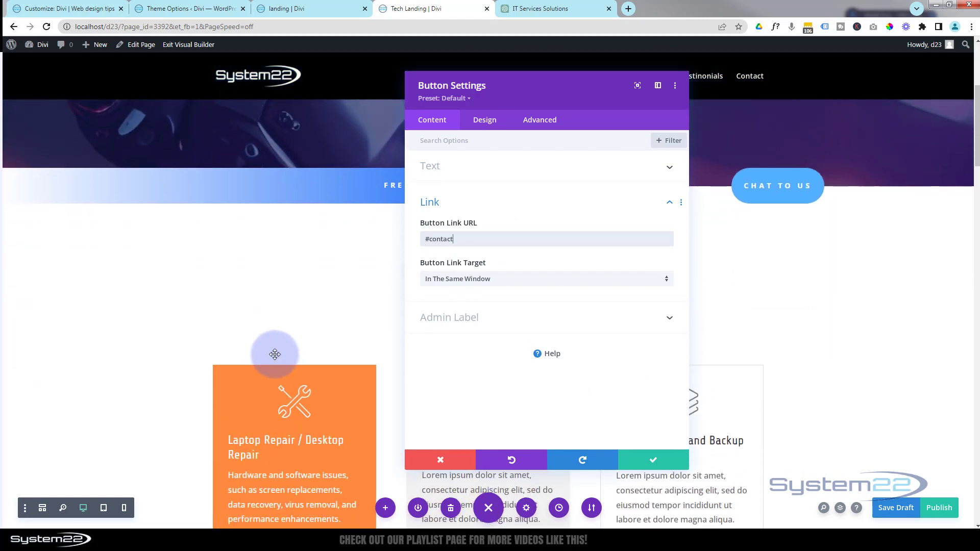
click(656, 460)
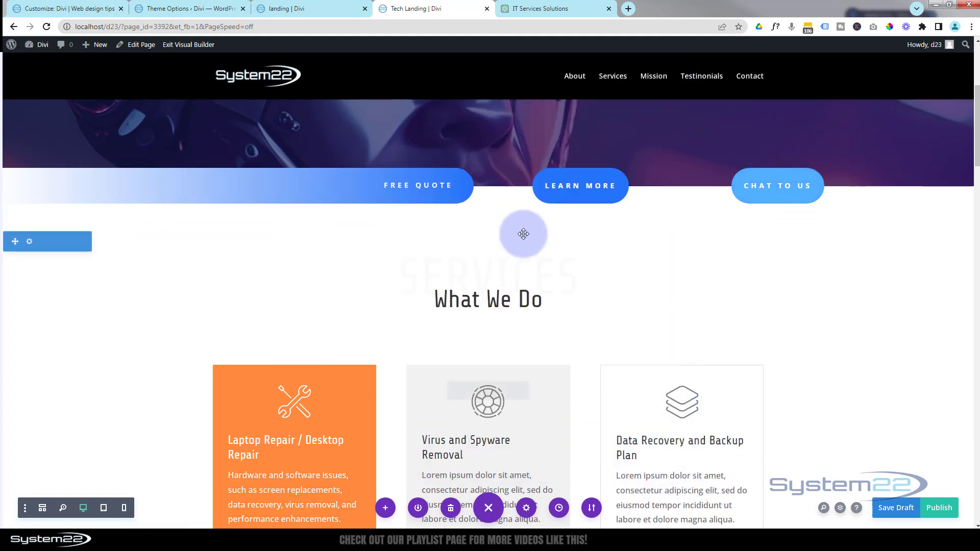
scroll(449, 381, down, 5)
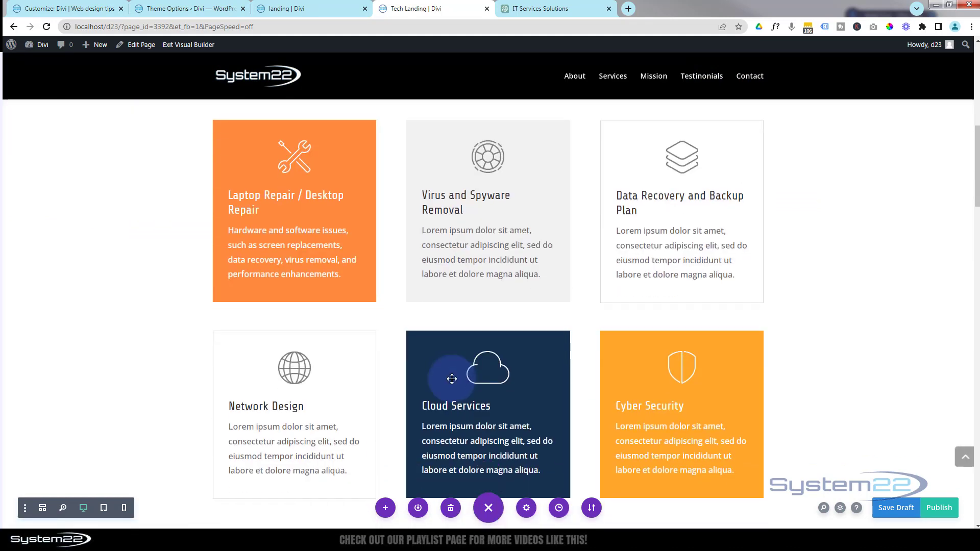
scroll(451, 378, up, 7)
scroll(452, 378, up, 4)
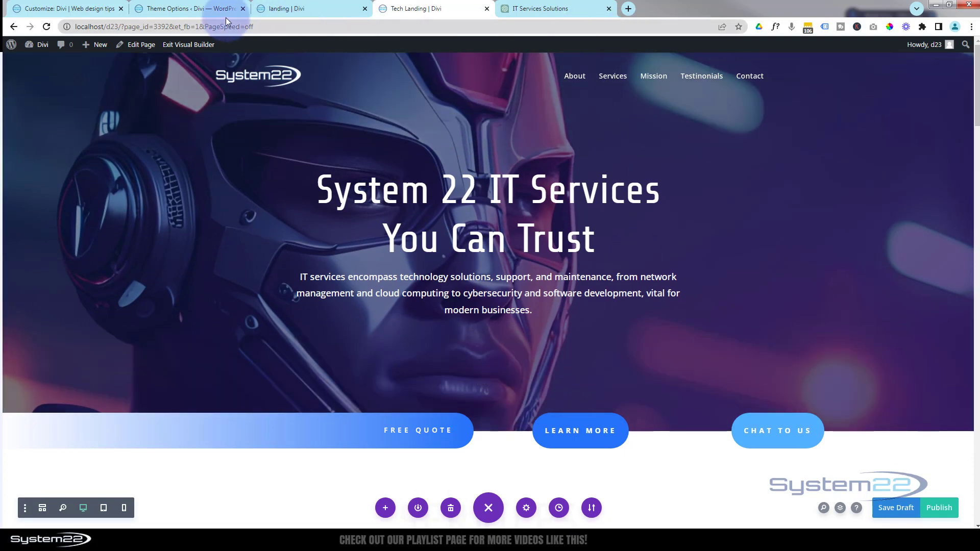
Step: Create a new empty menu named 'Tech Landing' under Appearance > Menus
click(198, 8)
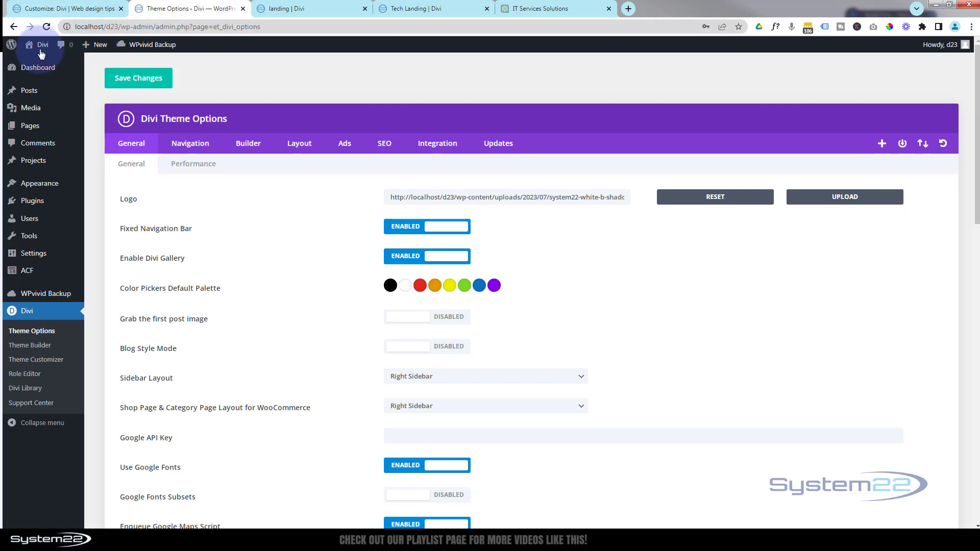
mouse_move(43, 190)
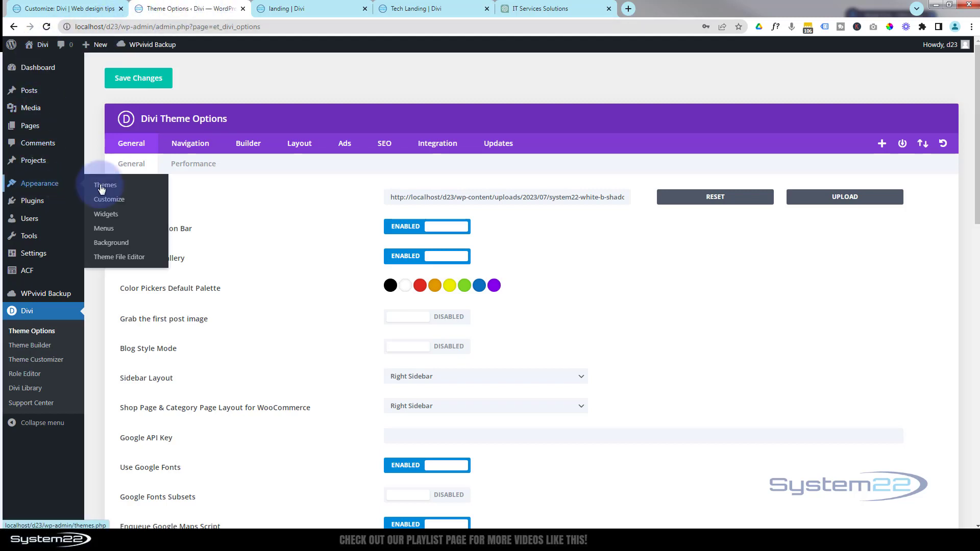
click(117, 233)
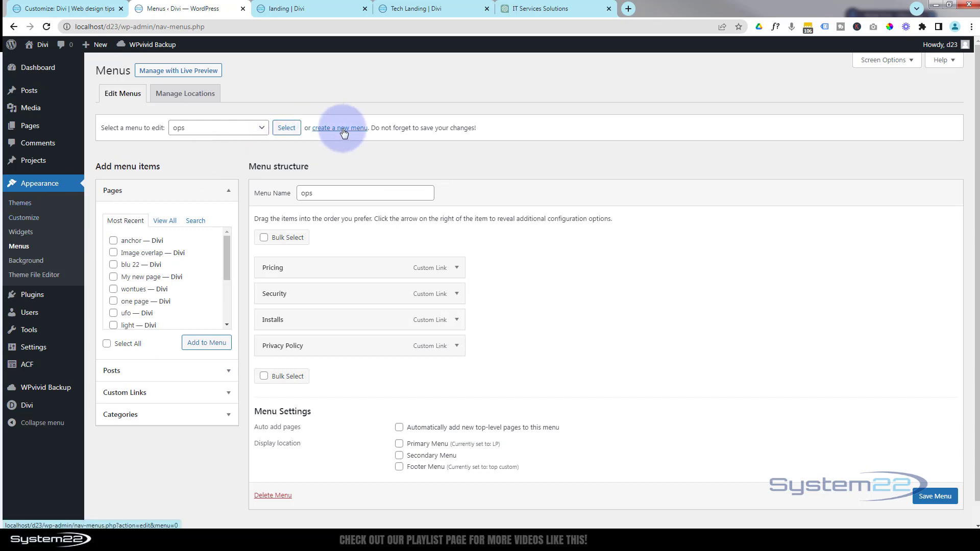
click(343, 128)
click(316, 193)
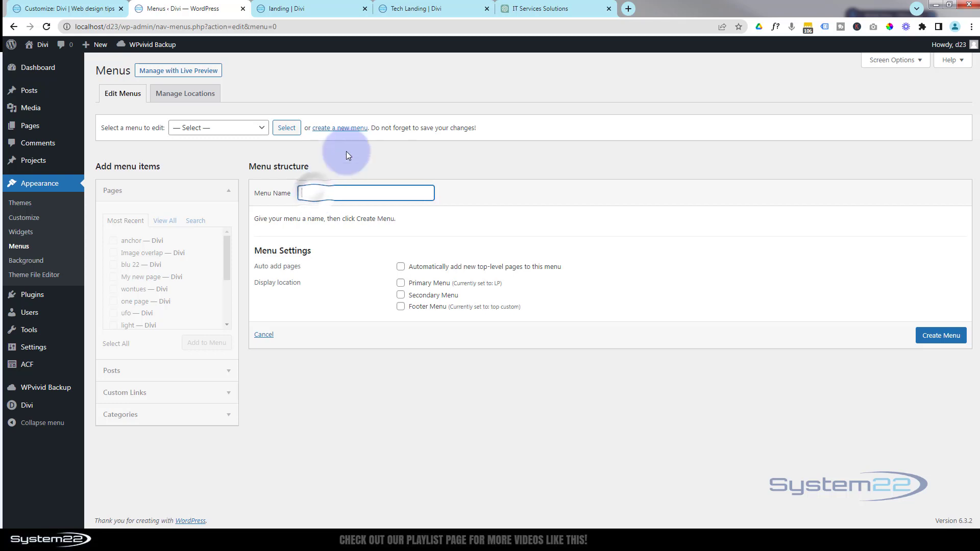
text(Tech Landing)
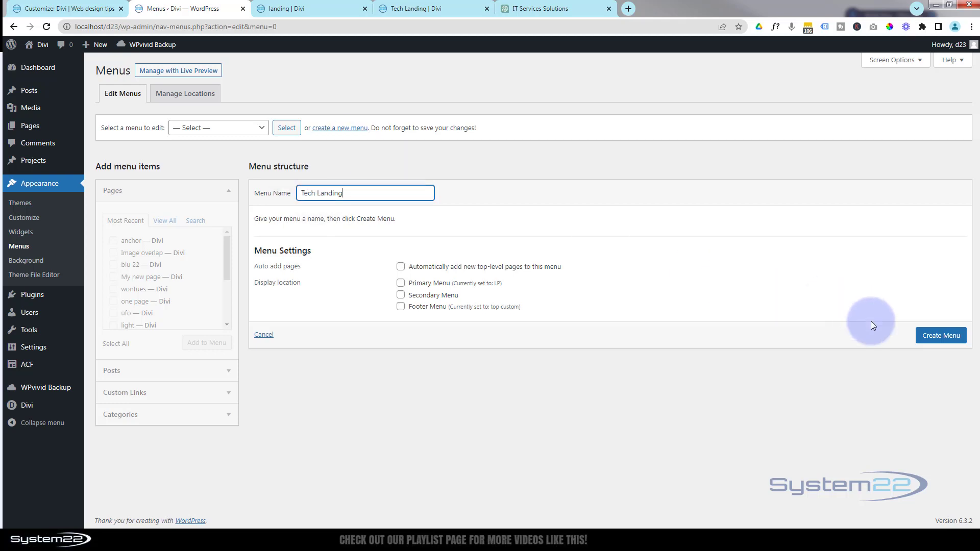
click(936, 336)
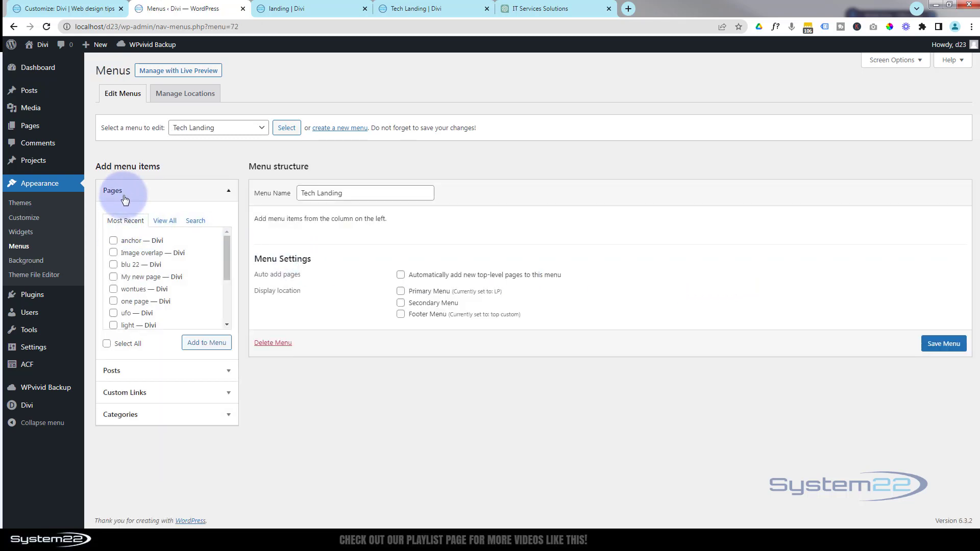
Step: Add custom links #about to #contact labelled About, Services, Mission, Testimonials and Contact
click(228, 192)
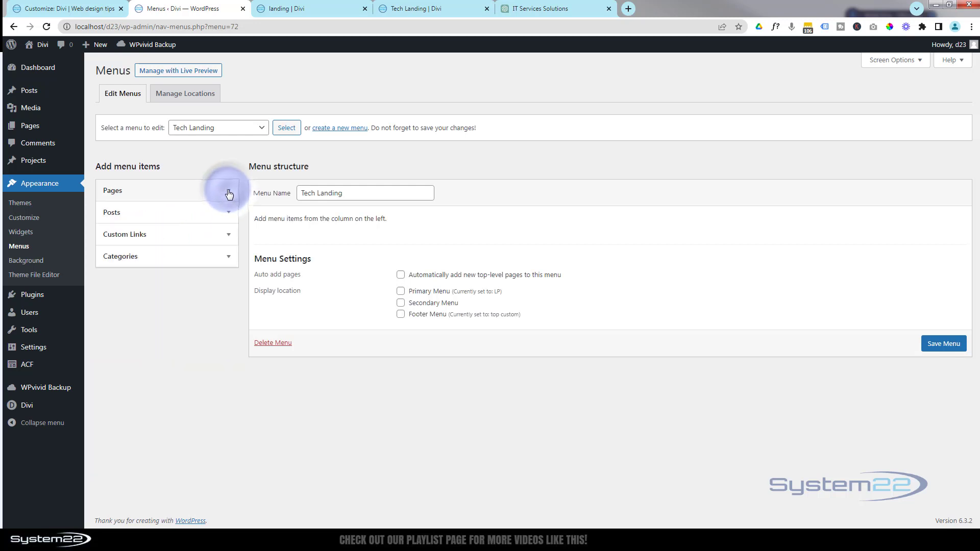
click(147, 235)
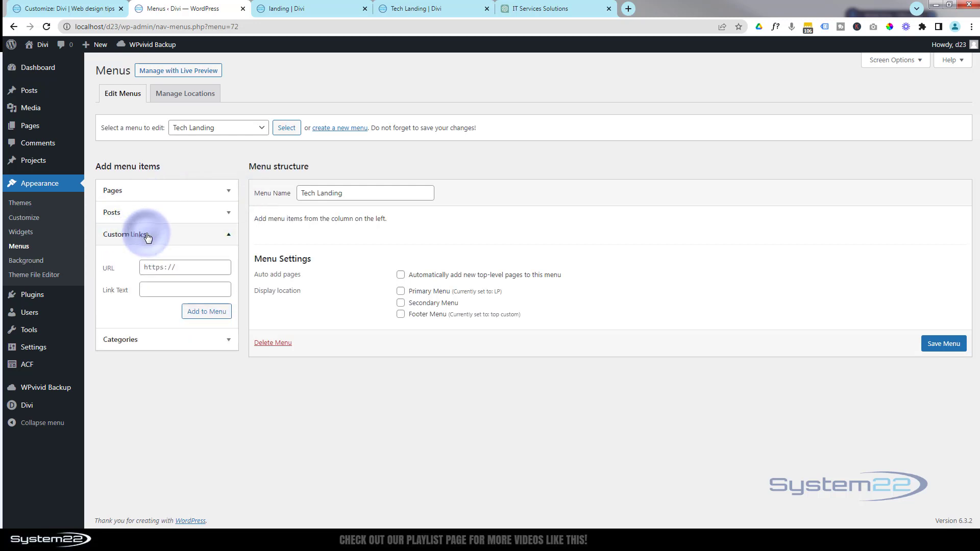
click(153, 267)
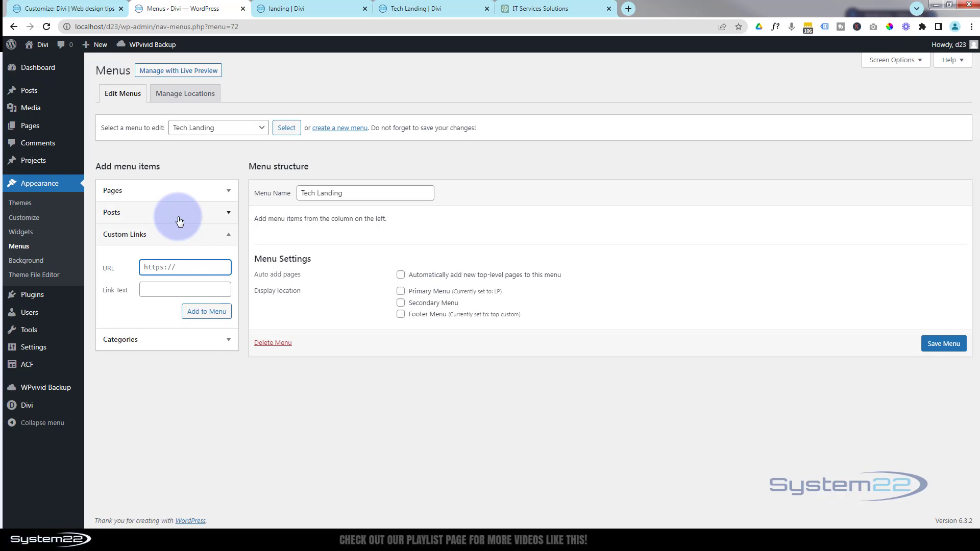
click(111, 290)
text(About)
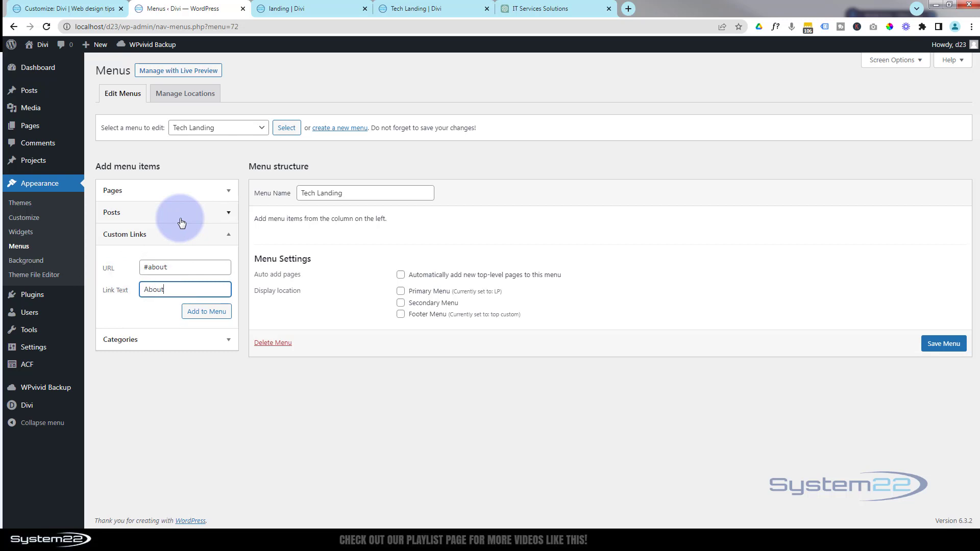
click(209, 313)
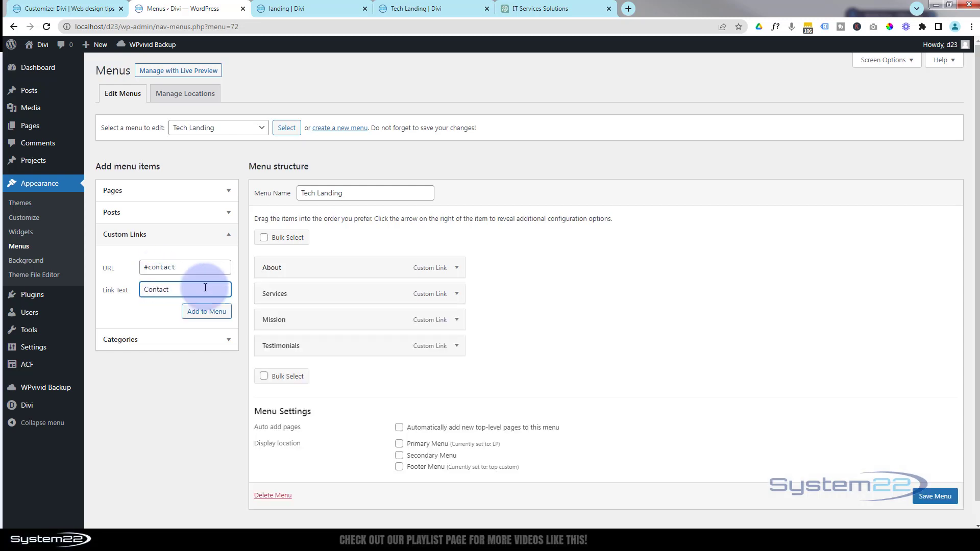
click(208, 315)
click(210, 316)
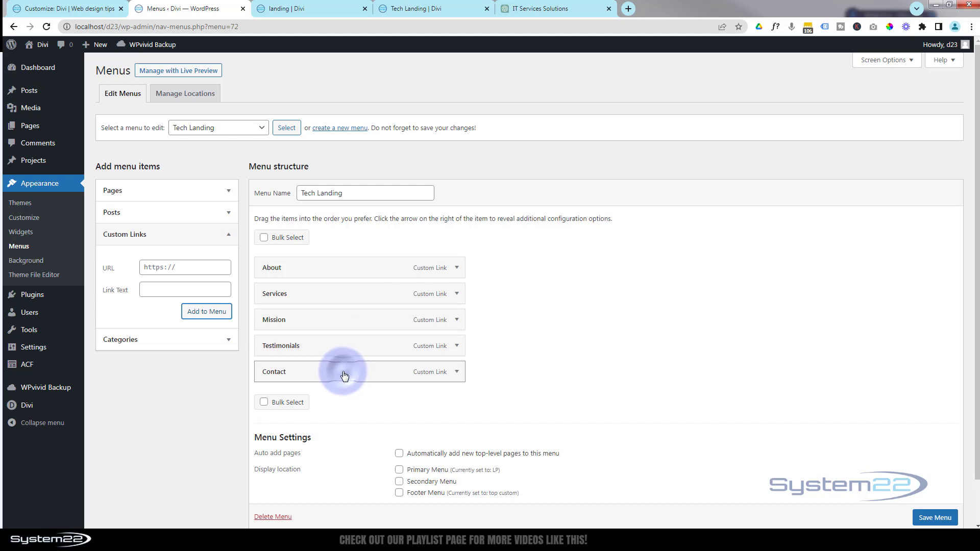
Step: Move Contact below Testimonials as the last top-level menu item
drag(343, 376, 345, 349)
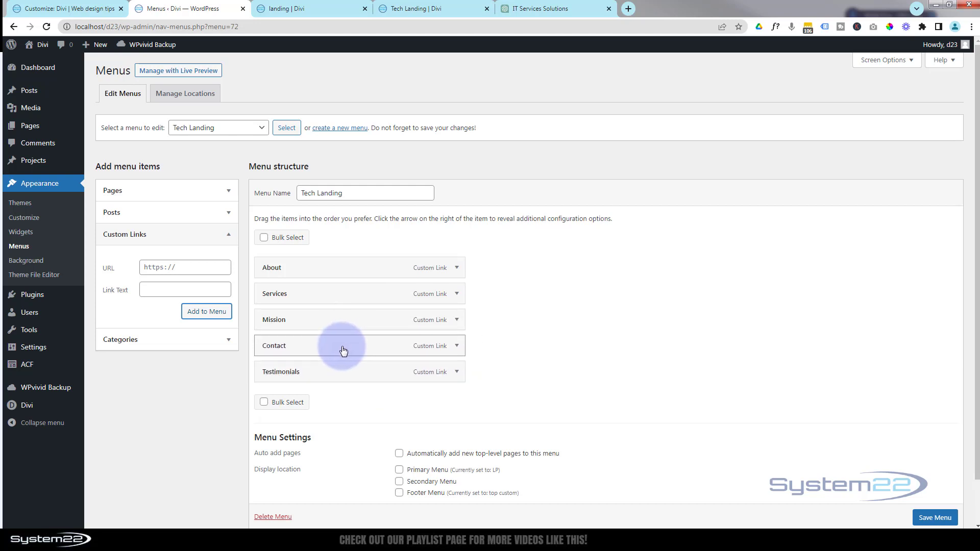
mouse_move(341, 351)
mouse_down()
mouse_move(339, 341)
mouse_move(365, 344)
mouse_move(336, 355)
mouse_up()
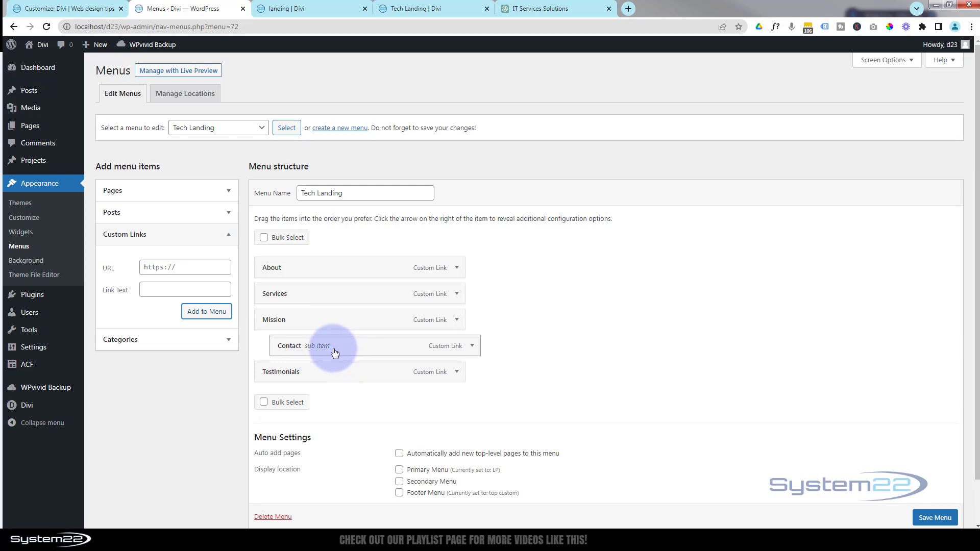
drag(367, 344, 360, 374)
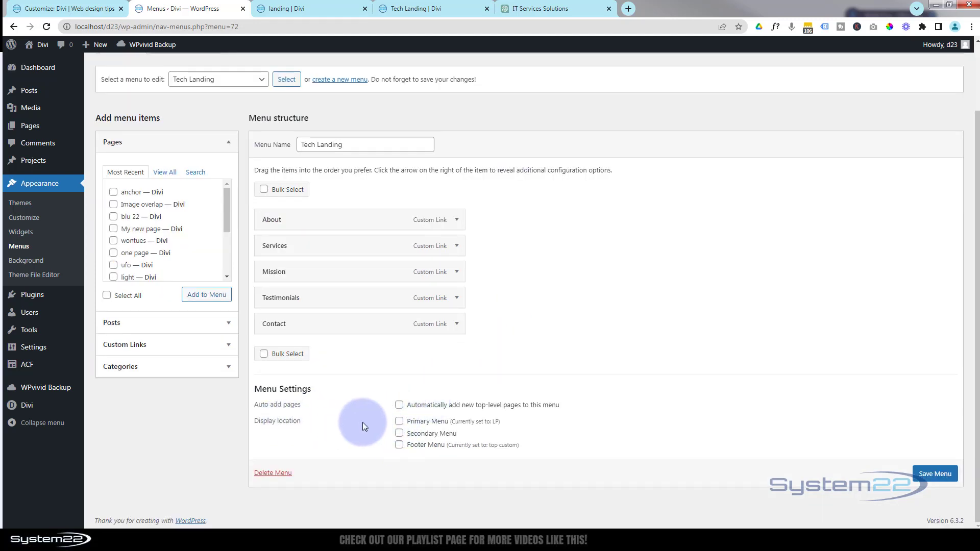
Step: Assign the Tech Landing menu to Primary Menu and save it
click(399, 423)
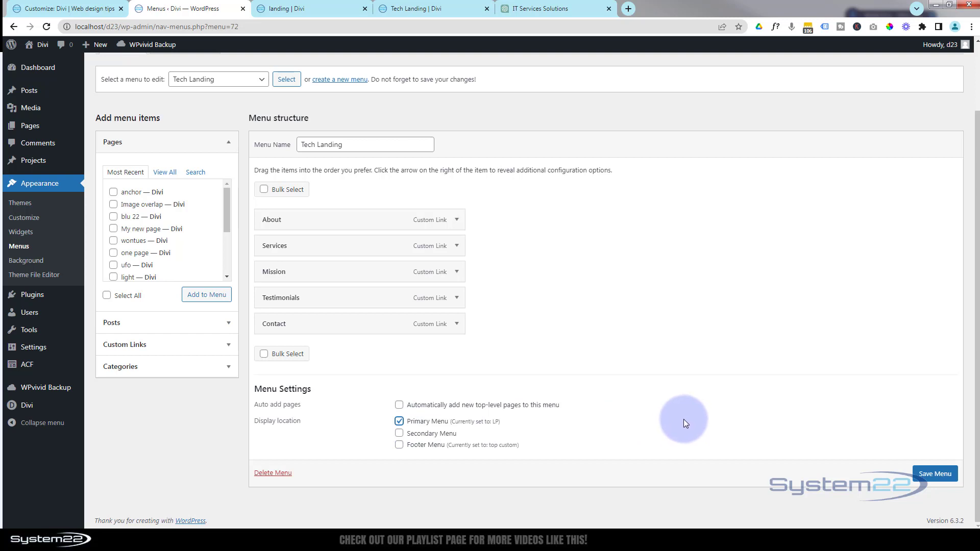
click(925, 473)
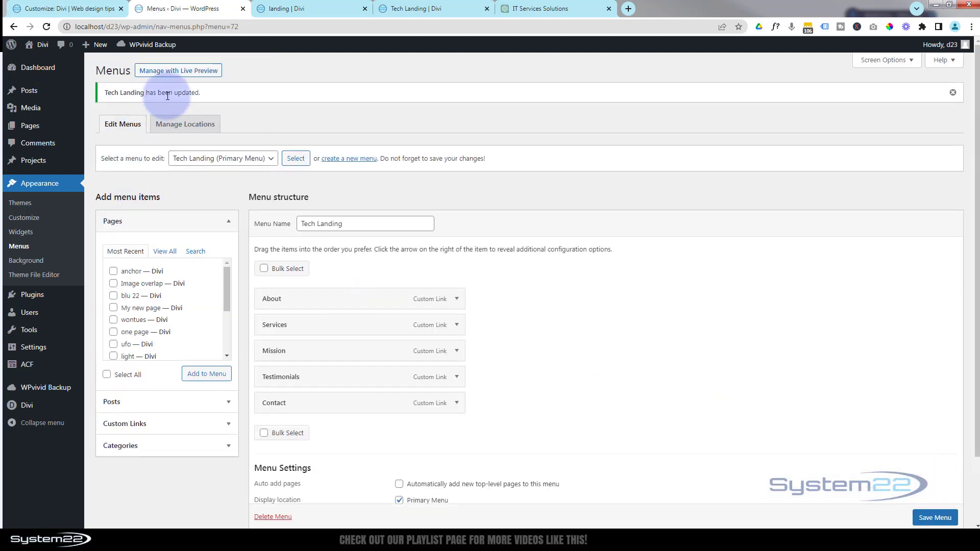
Step: Publish the Tech Landing page and exit the Visual Builder to the live page
click(431, 8)
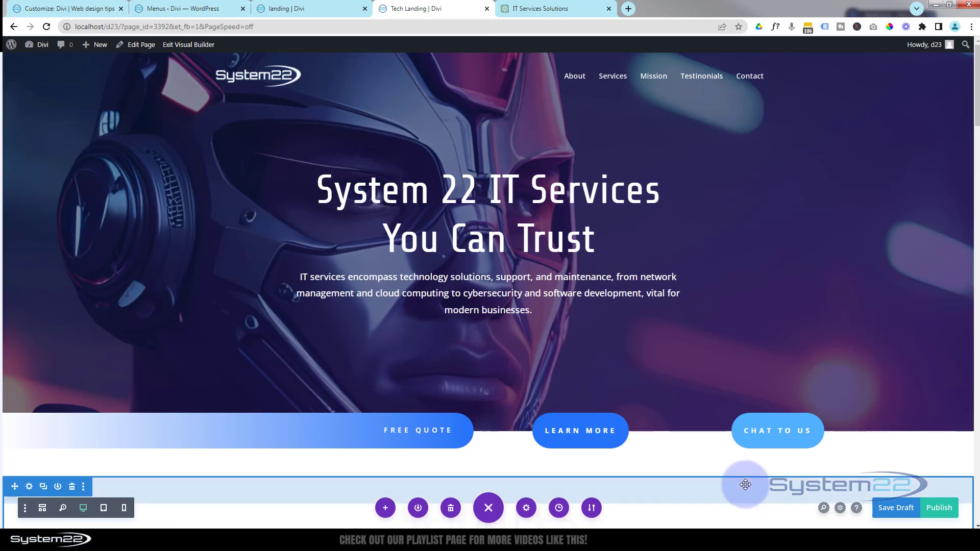
click(941, 509)
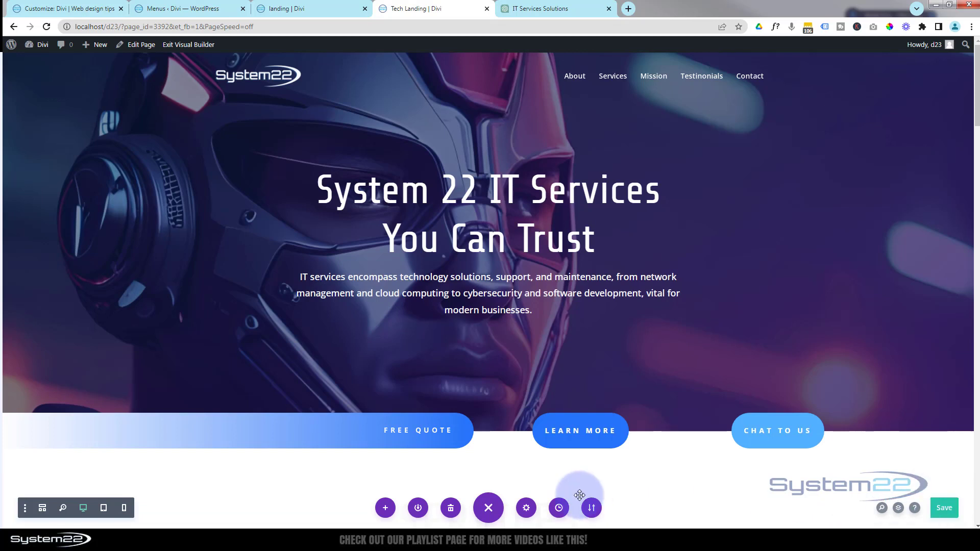
click(488, 515)
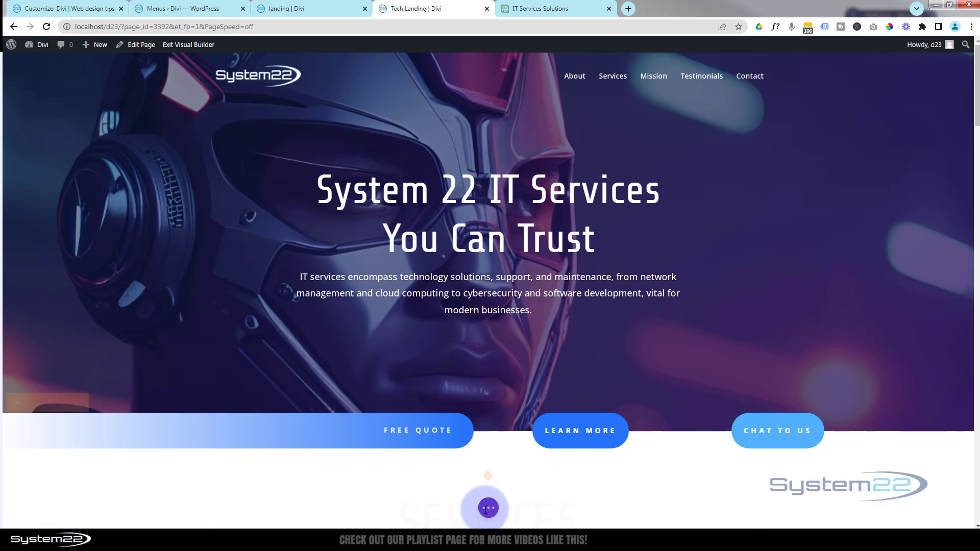
click(487, 508)
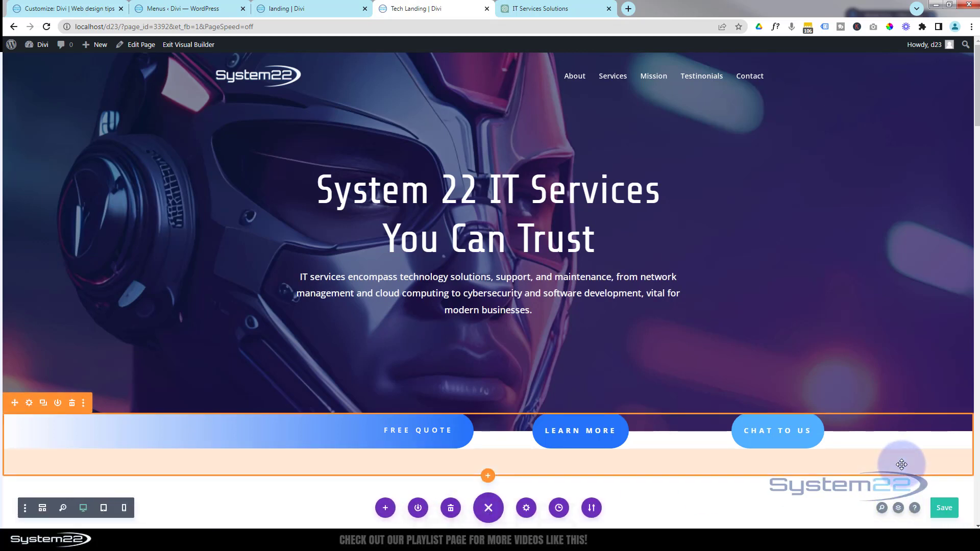
click(183, 46)
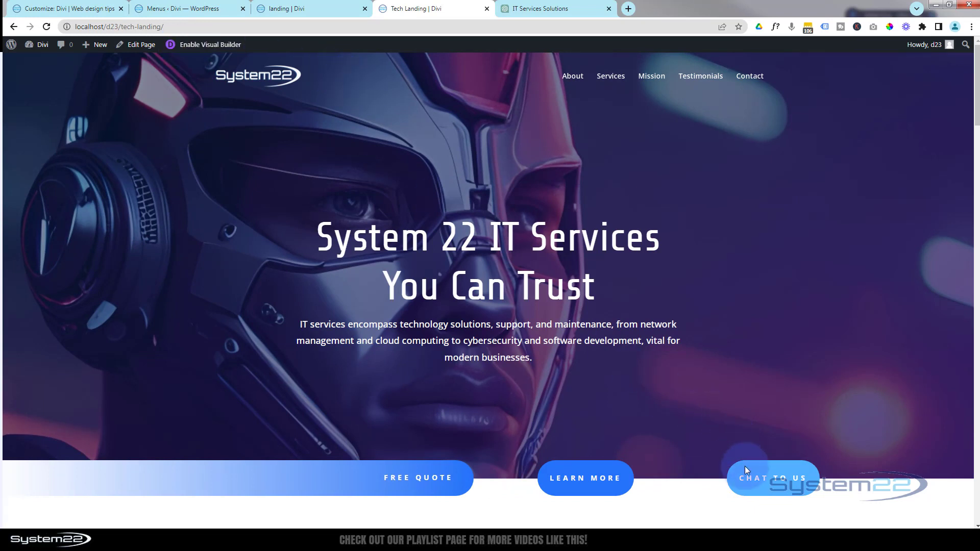
click(789, 484)
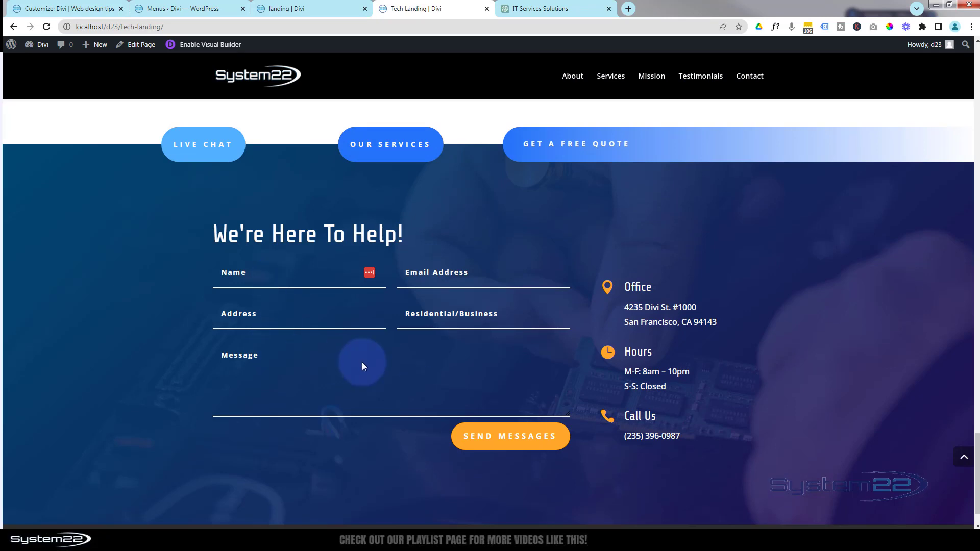
click(962, 459)
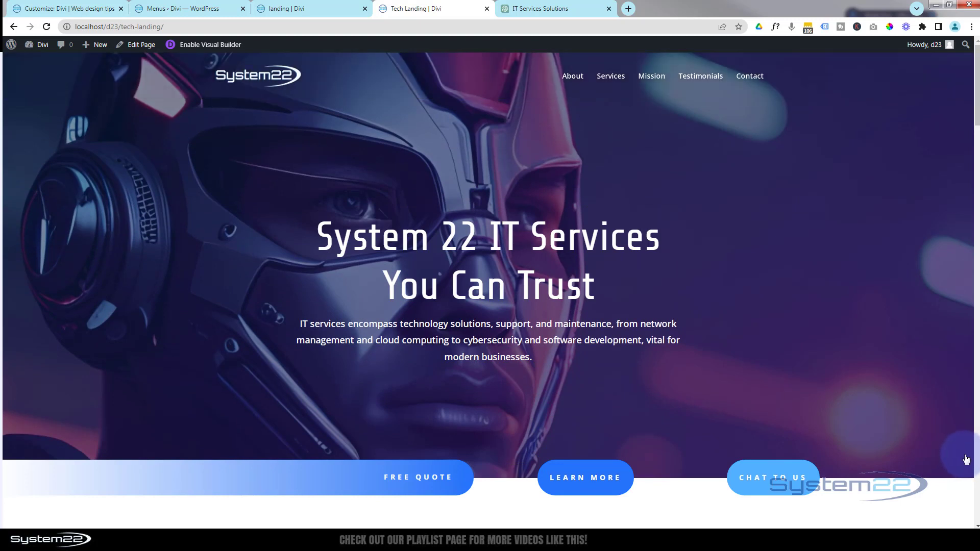
Step: Save Divi Theme Options with Smooth Scrolling enabled, then return to the live Tech Landing page
click(160, 9)
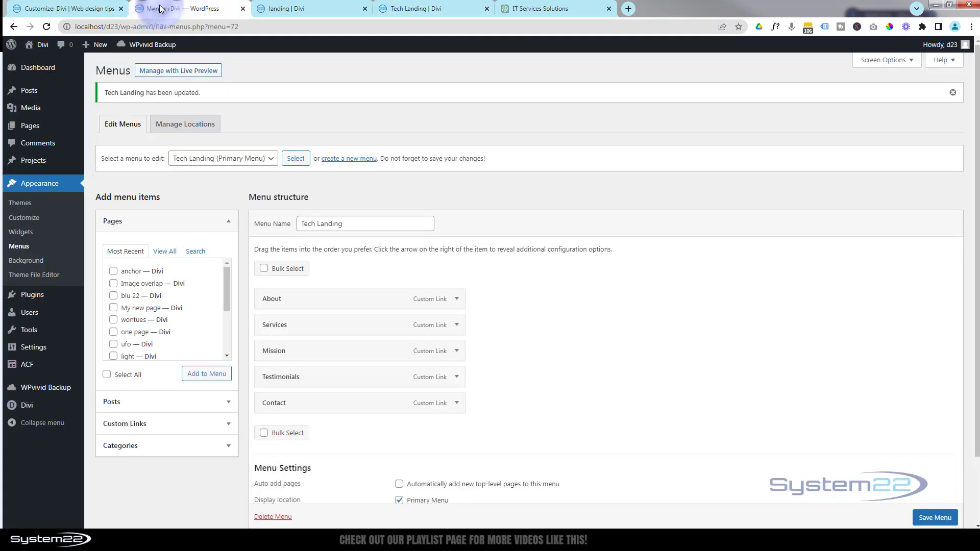
mouse_move(32, 410)
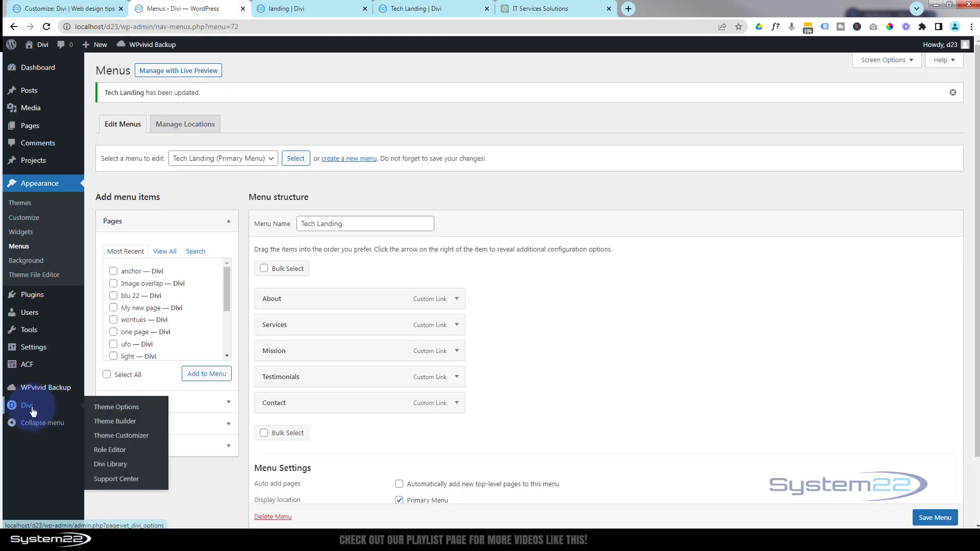
click(102, 408)
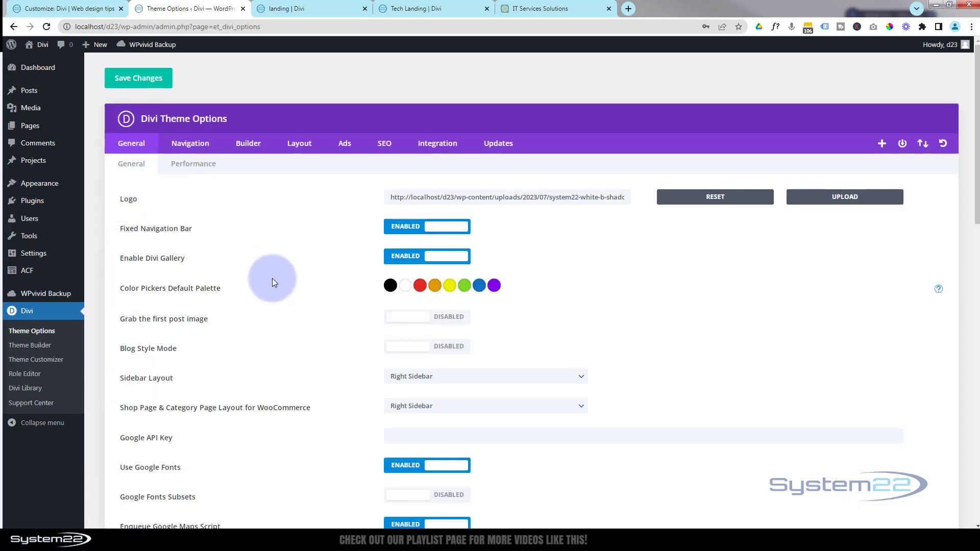
scroll(272, 278, down, 4)
scroll(272, 278, down, 7)
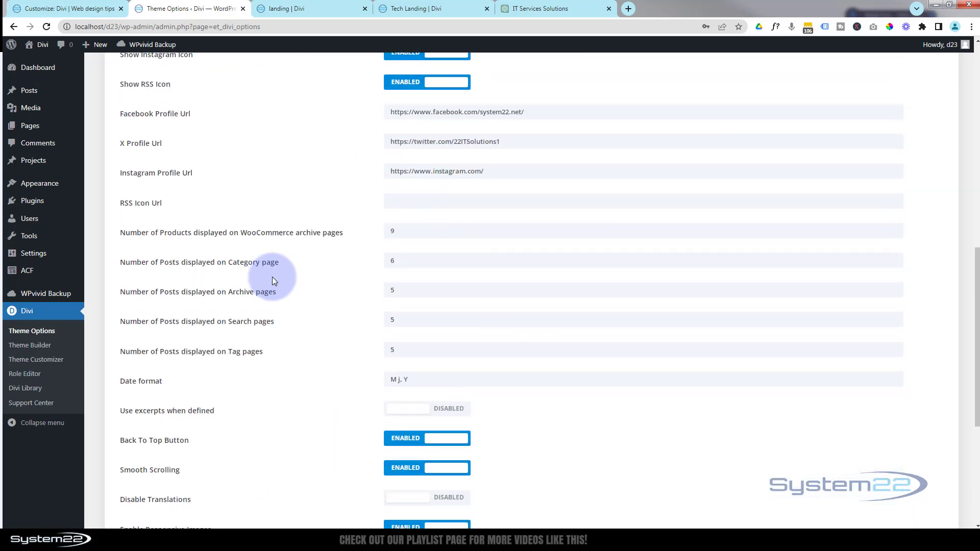
scroll(271, 276, down, 1)
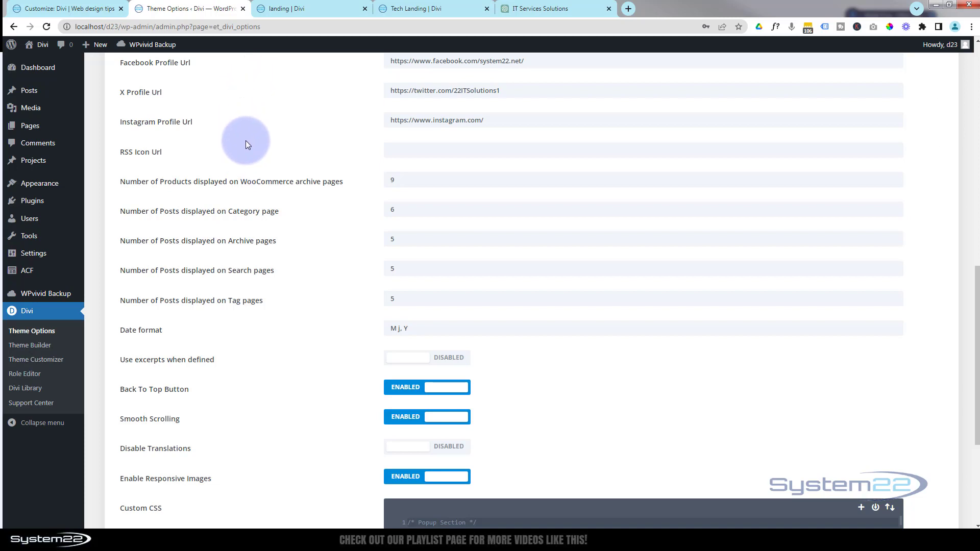
scroll(246, 140, up, 12)
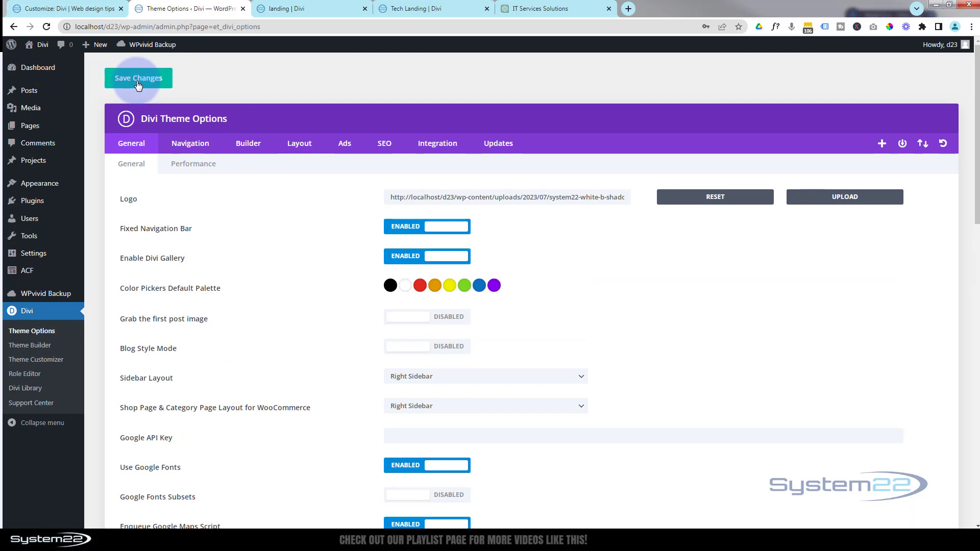
click(138, 82)
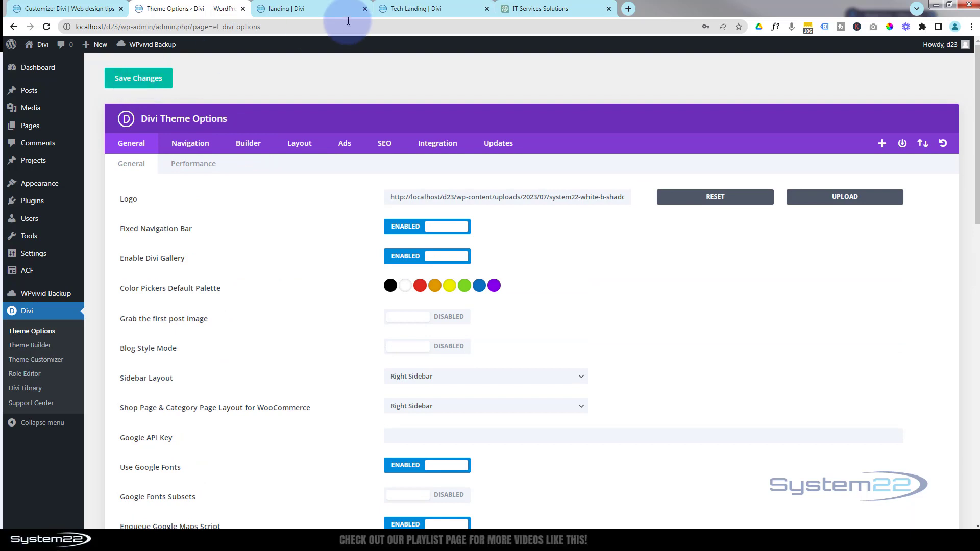
click(425, 9)
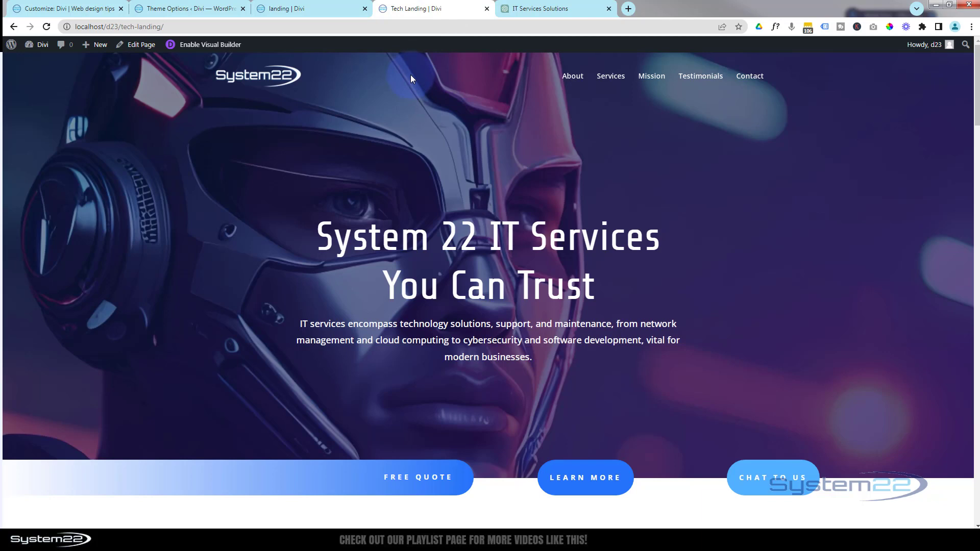
Step: Test the About, Services, Mission, Testimonials, Contact and back-to-top links, then go to the Customizer
click(572, 79)
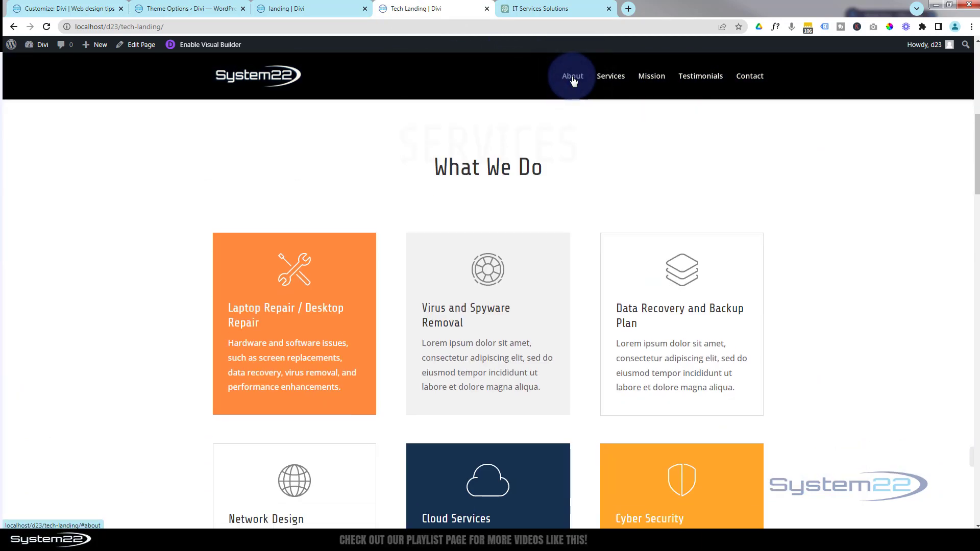
click(611, 79)
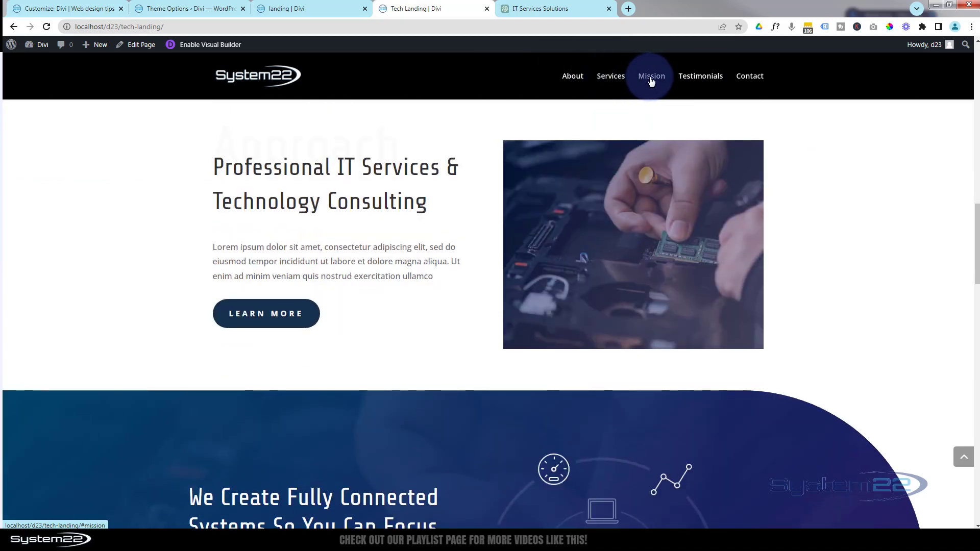
click(651, 79)
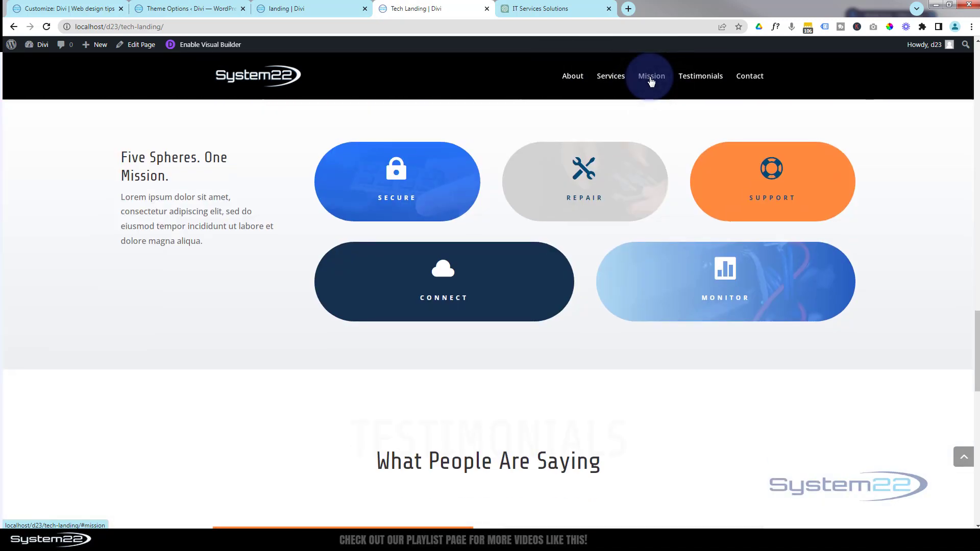
click(706, 80)
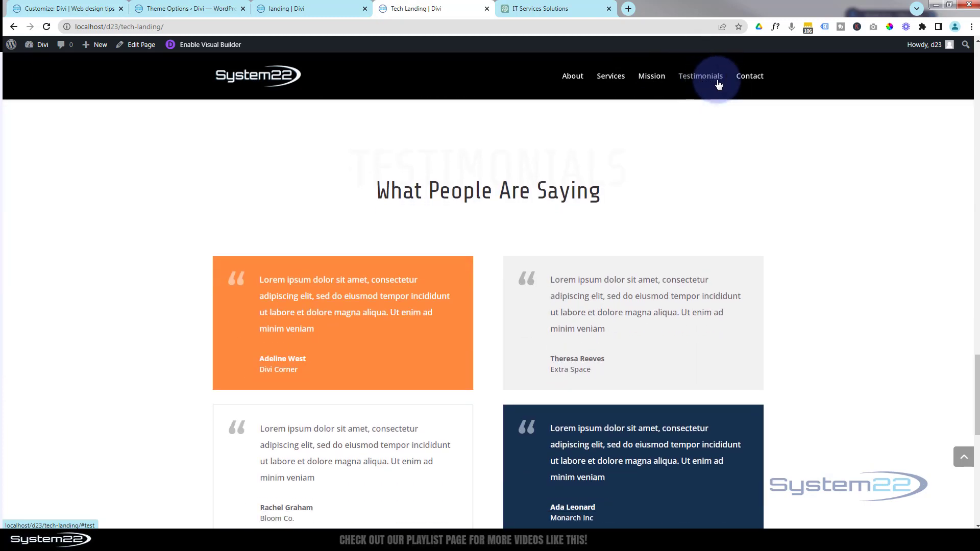
click(749, 77)
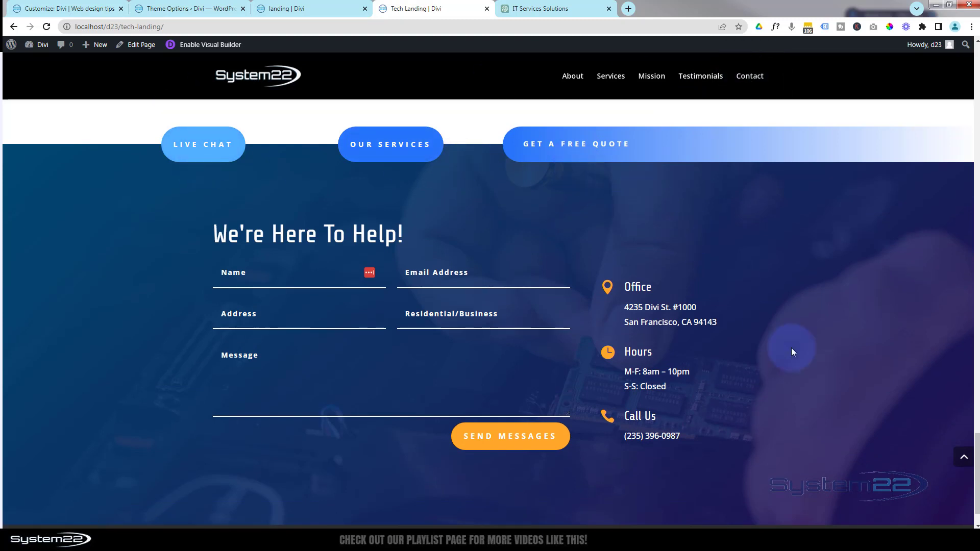
click(963, 460)
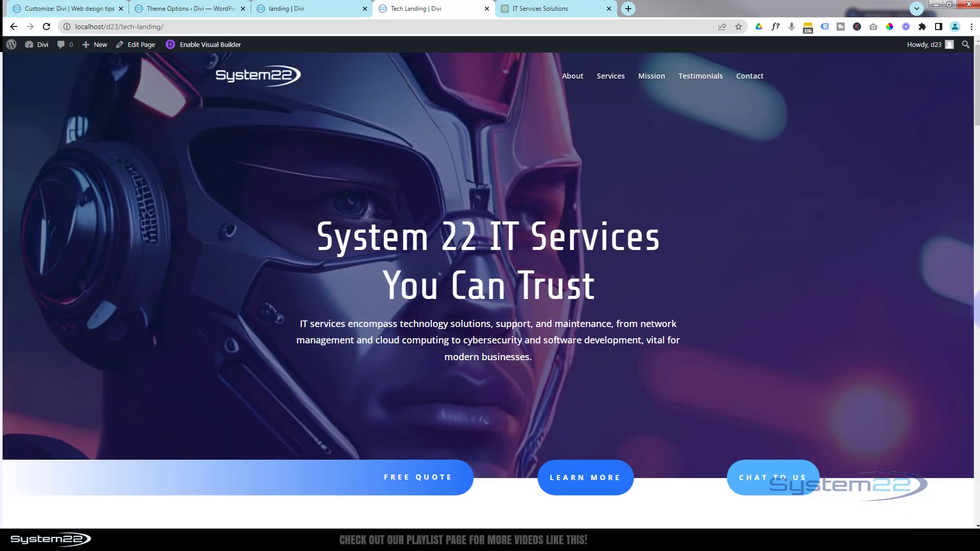
click(41, 9)
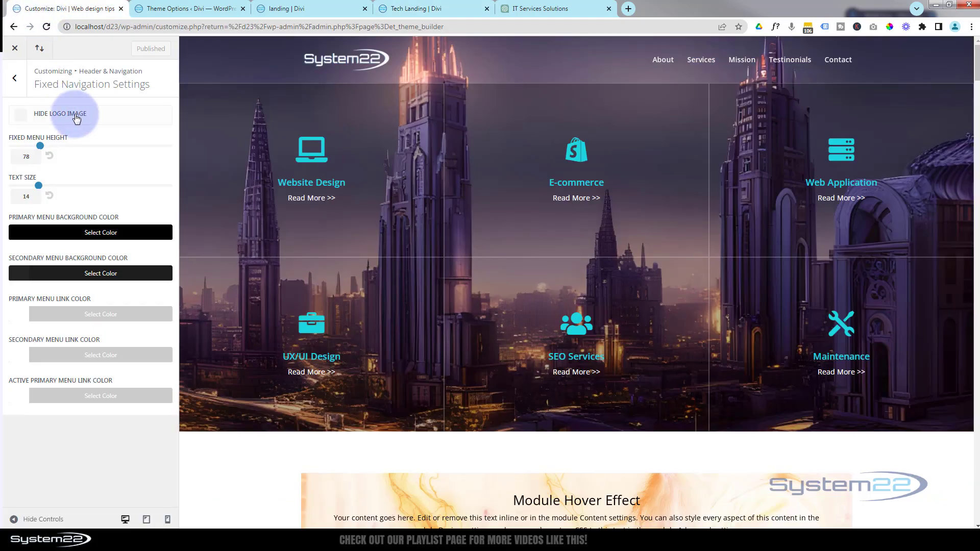
Step: Back out of the Divi Header & Navigation panels and reload the Customizer
click(15, 79)
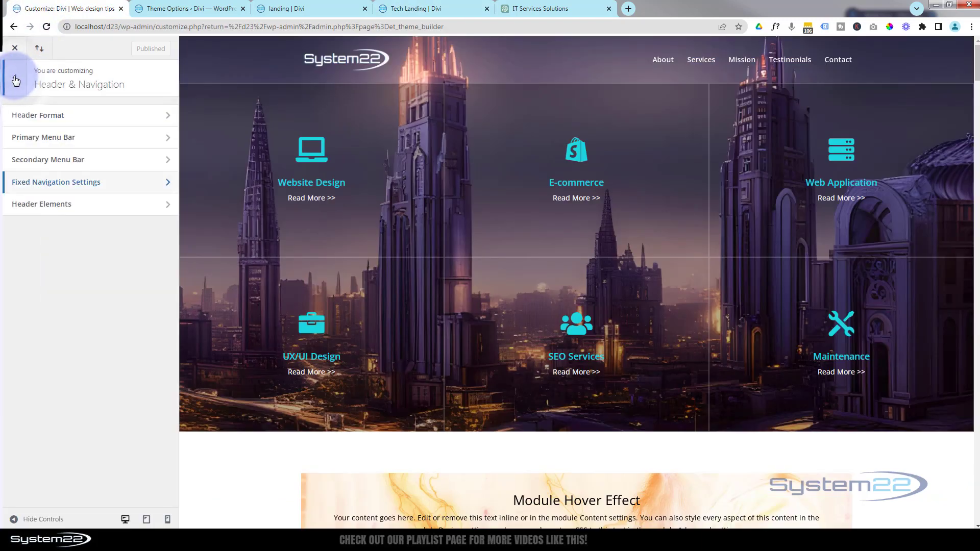
click(16, 80)
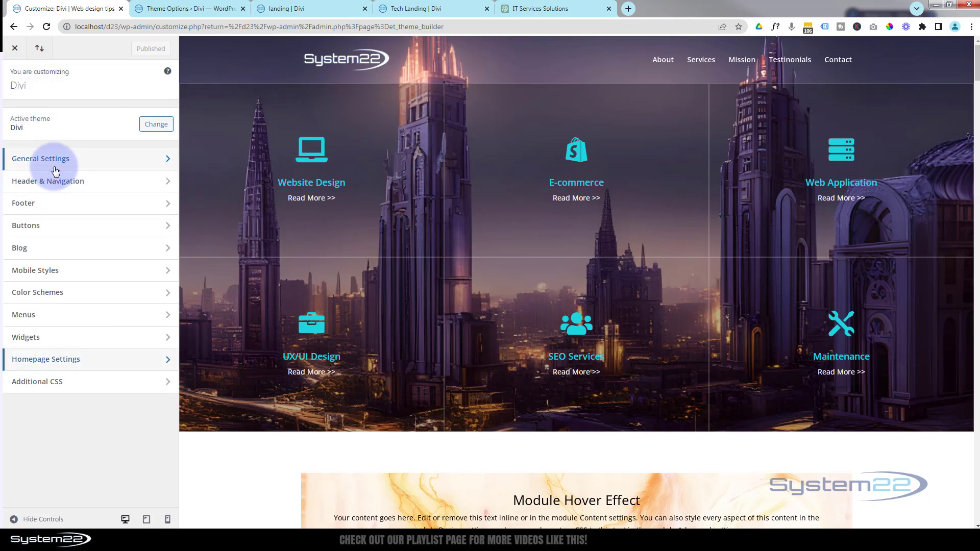
click(47, 26)
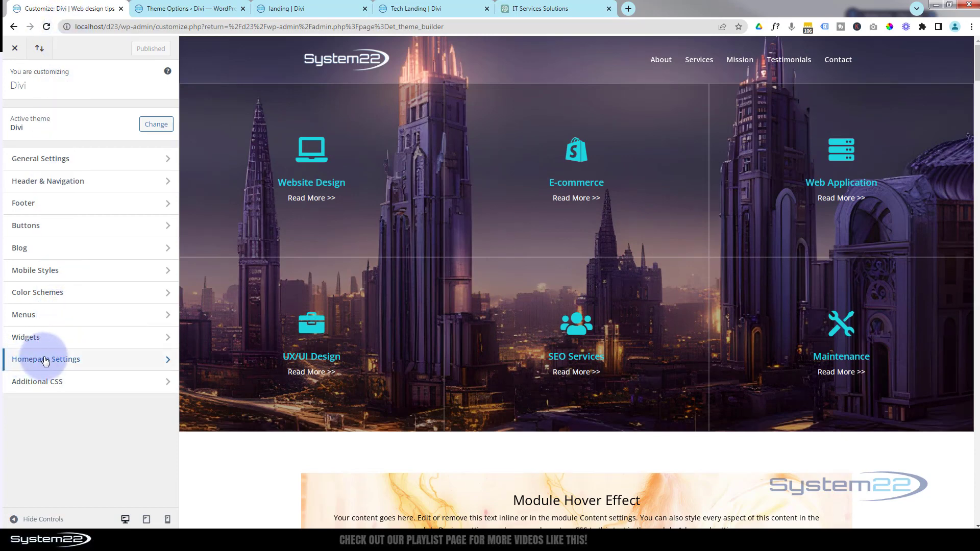
Step: Set Tech Landing as the static homepage in Homepage Settings and publish the change
click(82, 366)
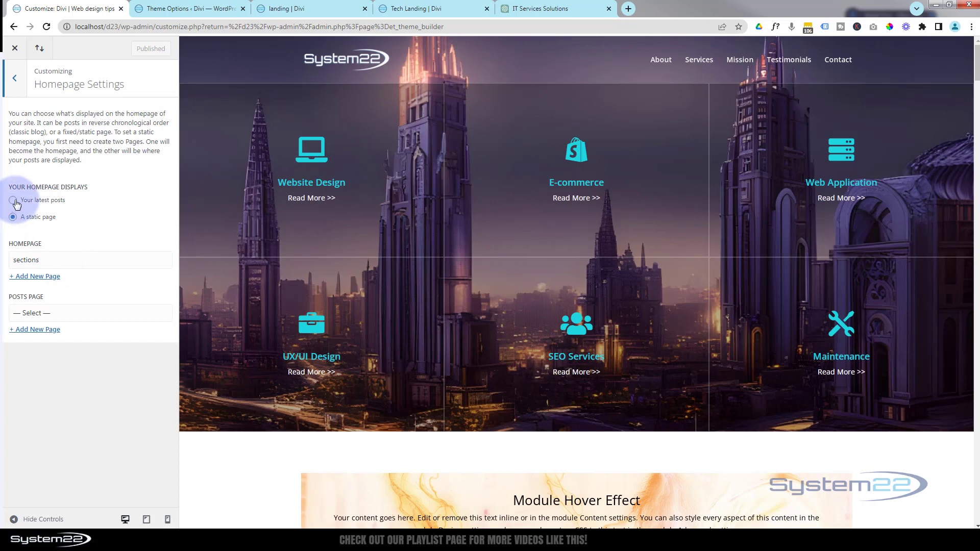
click(57, 265)
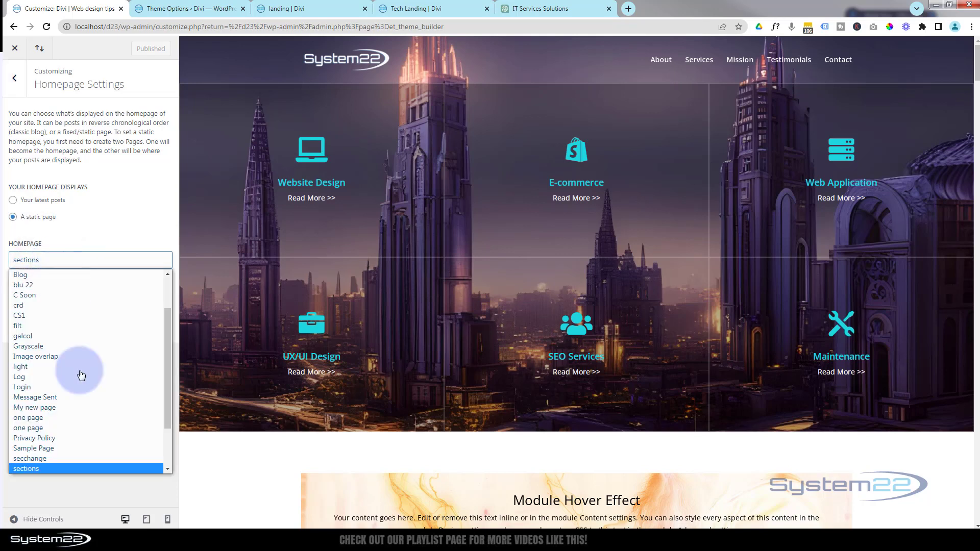
drag(166, 418, 169, 459)
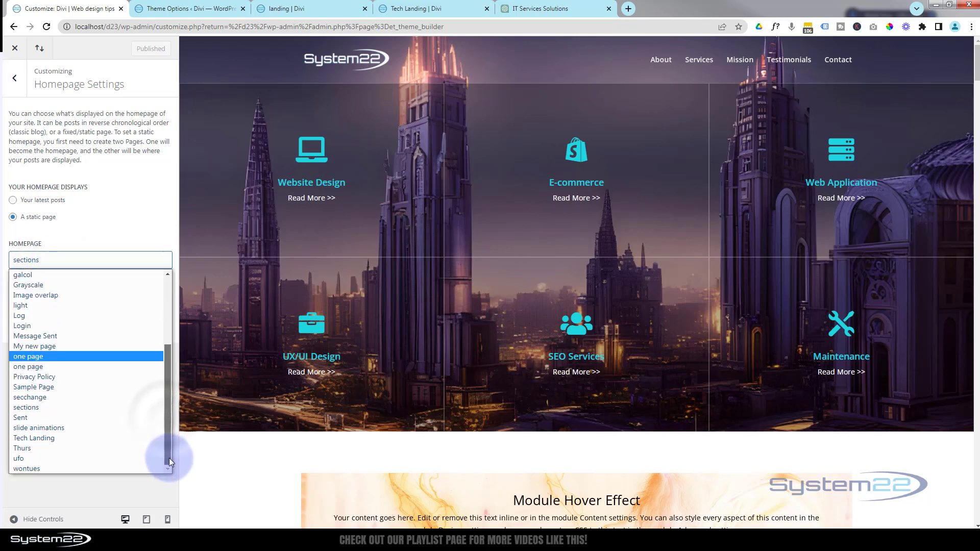
click(45, 438)
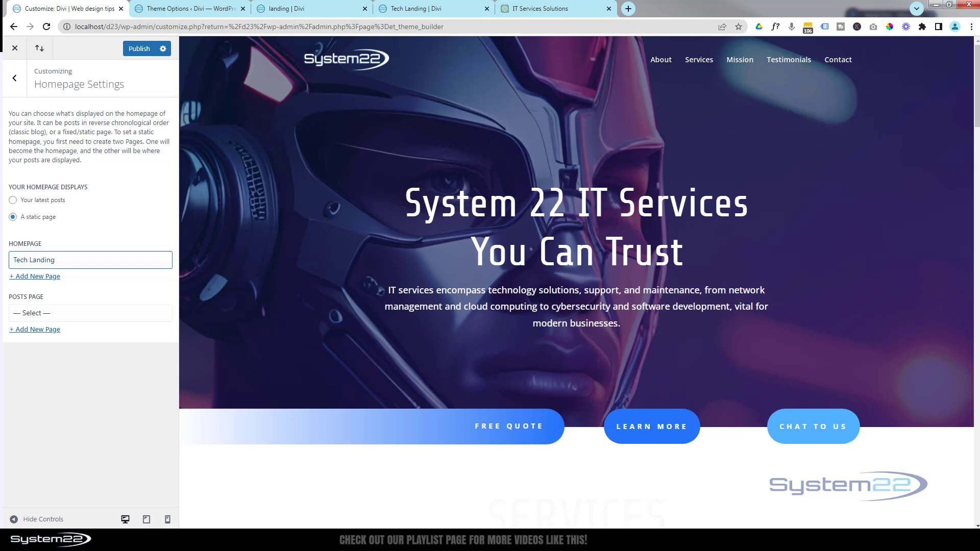
click(138, 50)
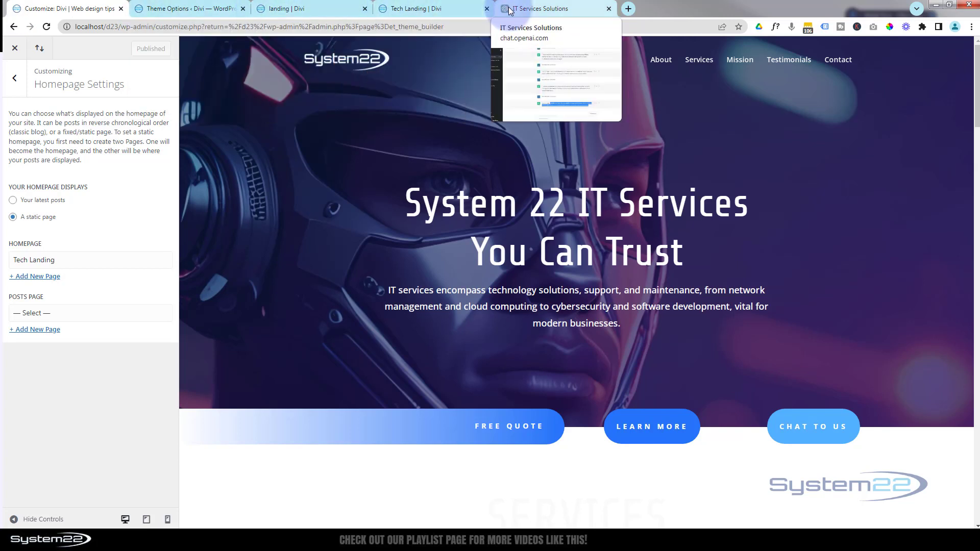
click(16, 79)
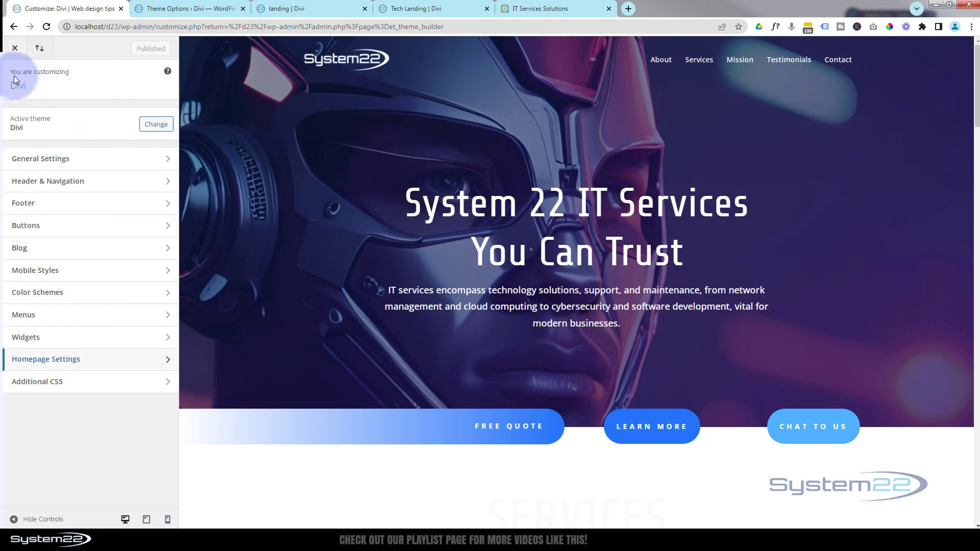
Step: Review the site title, tagline and '22' site icon in Site Identity, then go to the live Tech Landing tab
click(136, 159)
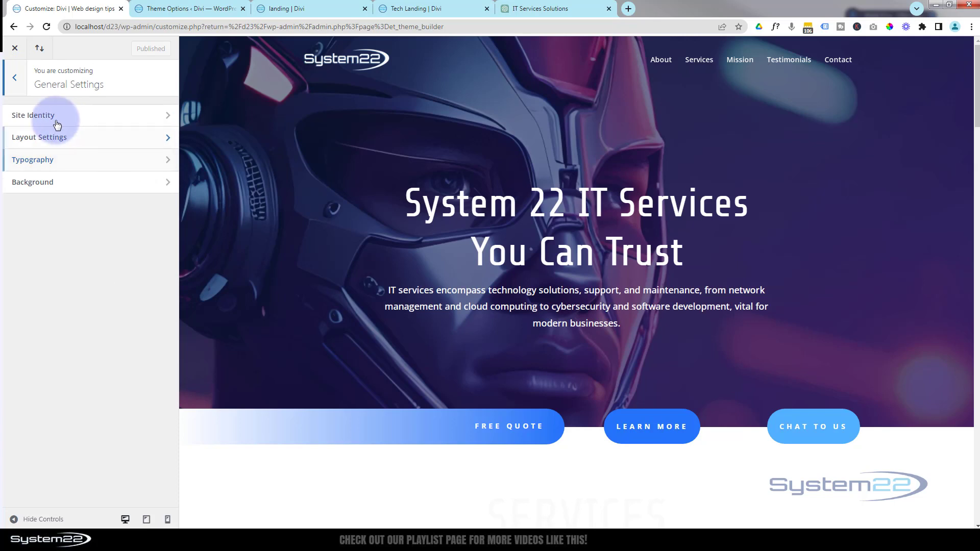
click(109, 115)
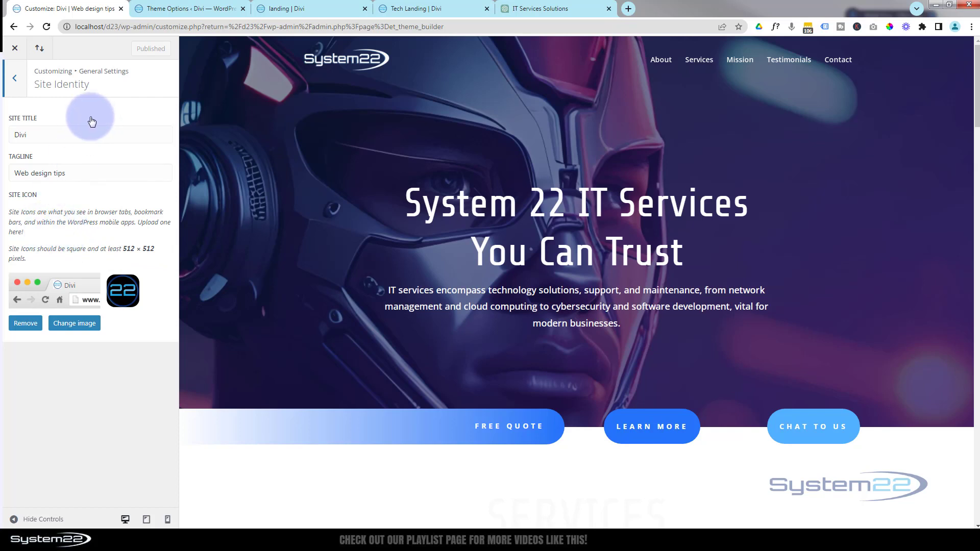
click(431, 9)
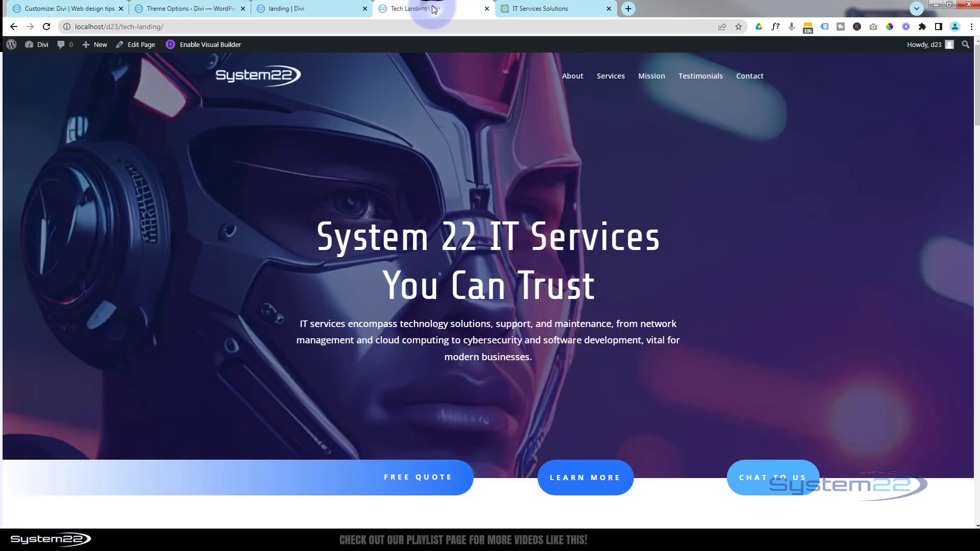
Step: Load the homepage and test the Services, Mission, Testimonials, Contact and back-to-top links
click(259, 78)
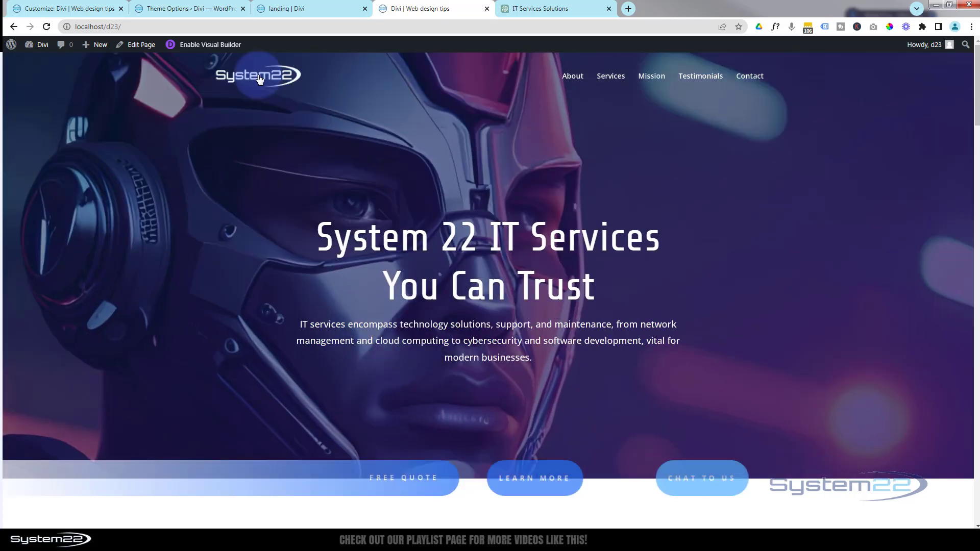
click(615, 79)
click(639, 77)
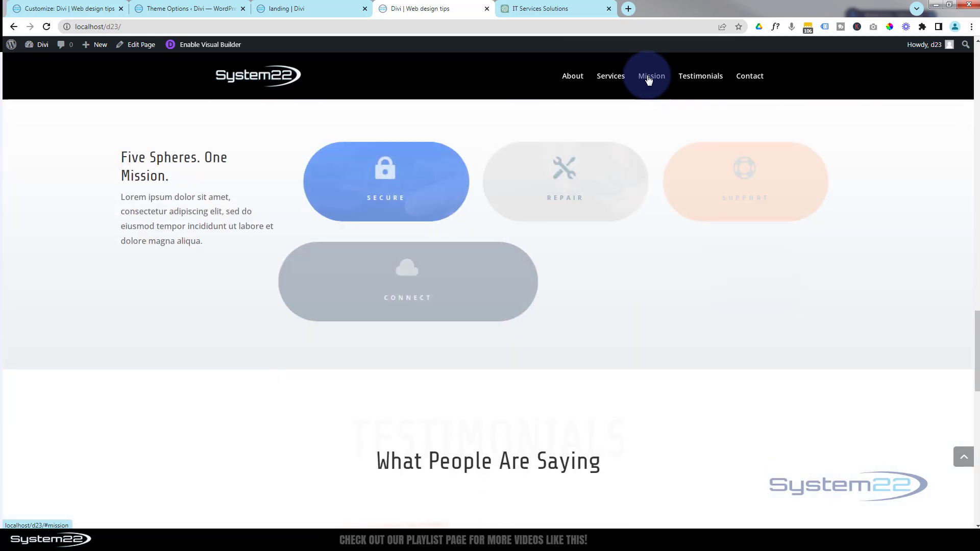
click(698, 78)
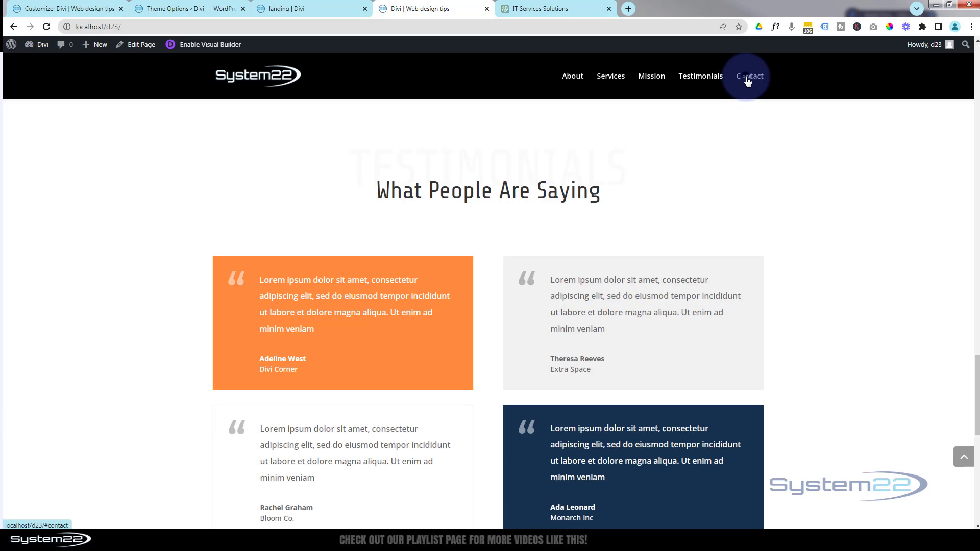
click(747, 80)
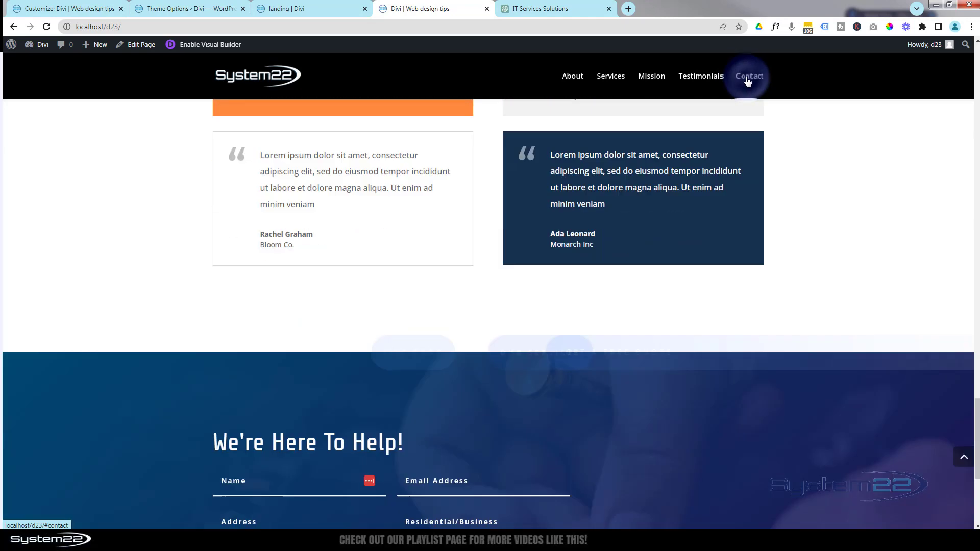
click(943, 415)
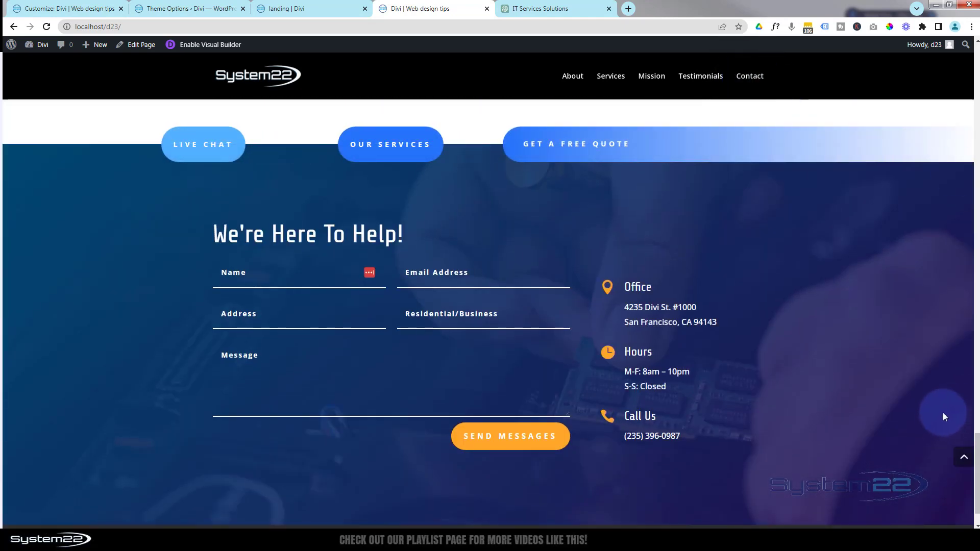
click(964, 460)
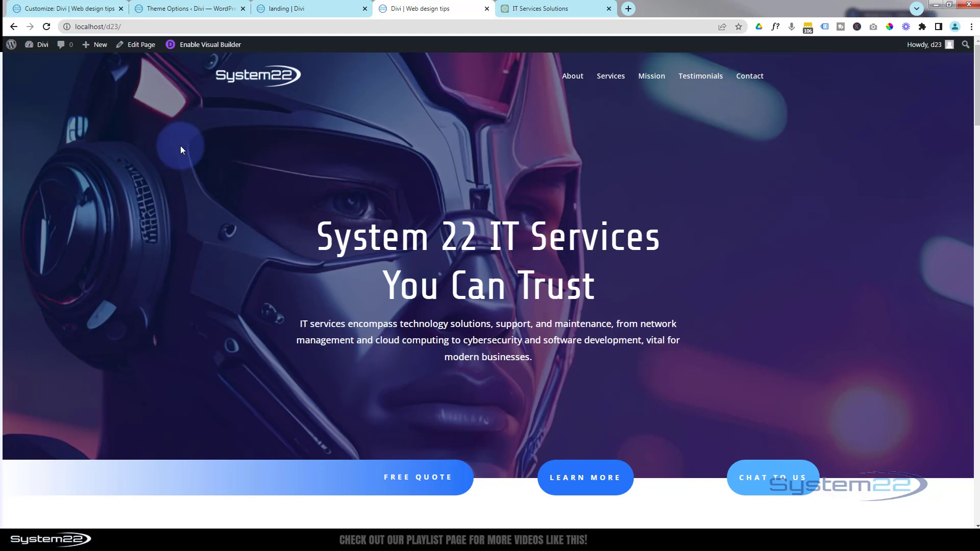
scroll(182, 203, down, 10)
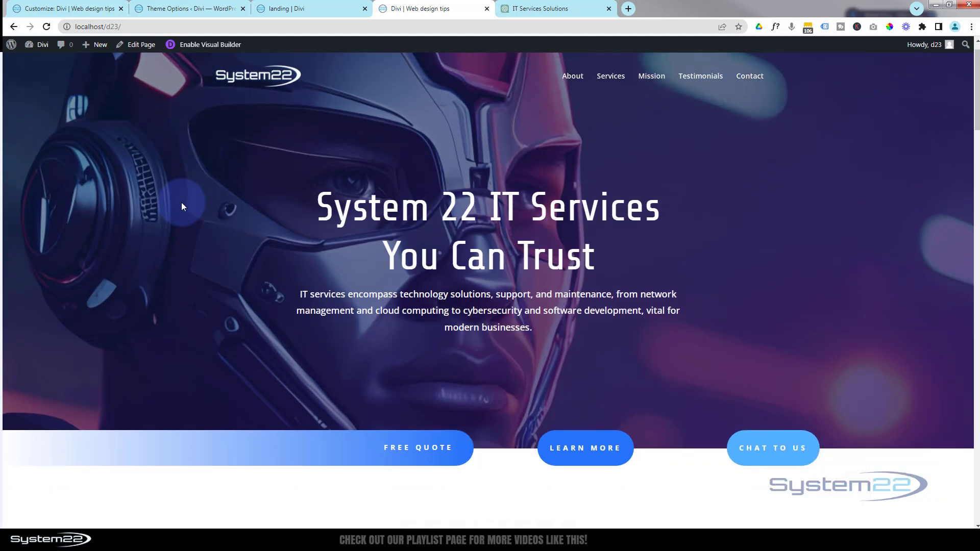
scroll(184, 207, down, 10)
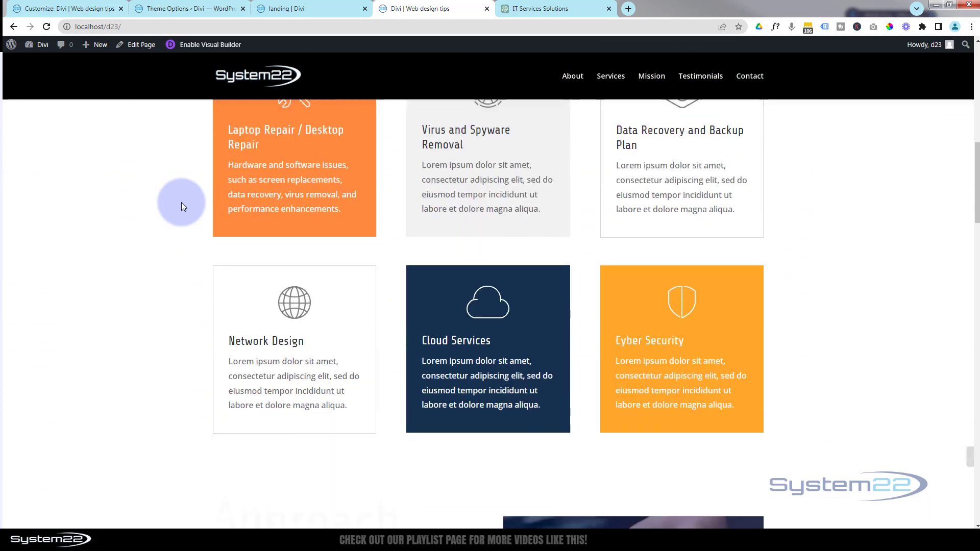
scroll(182, 203, down, 9)
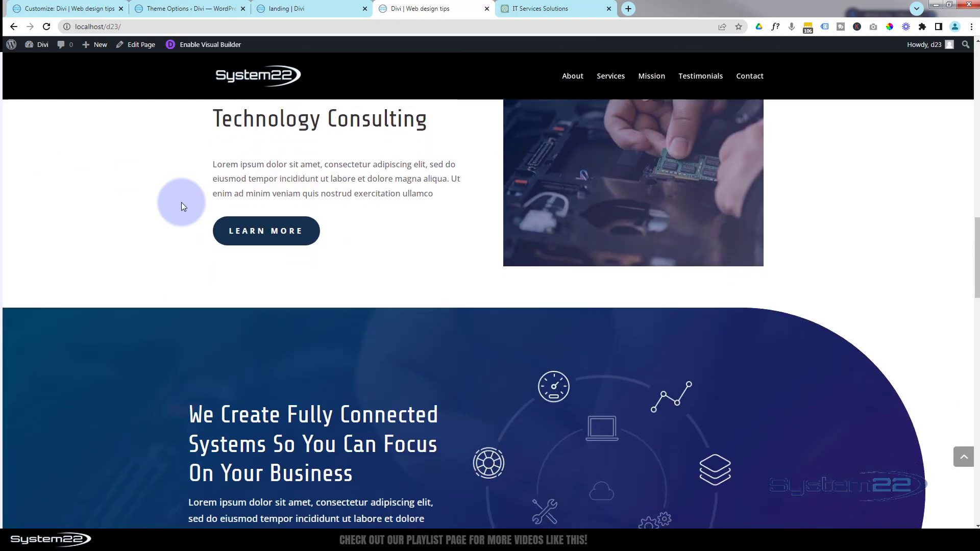
scroll(182, 203, down, 7)
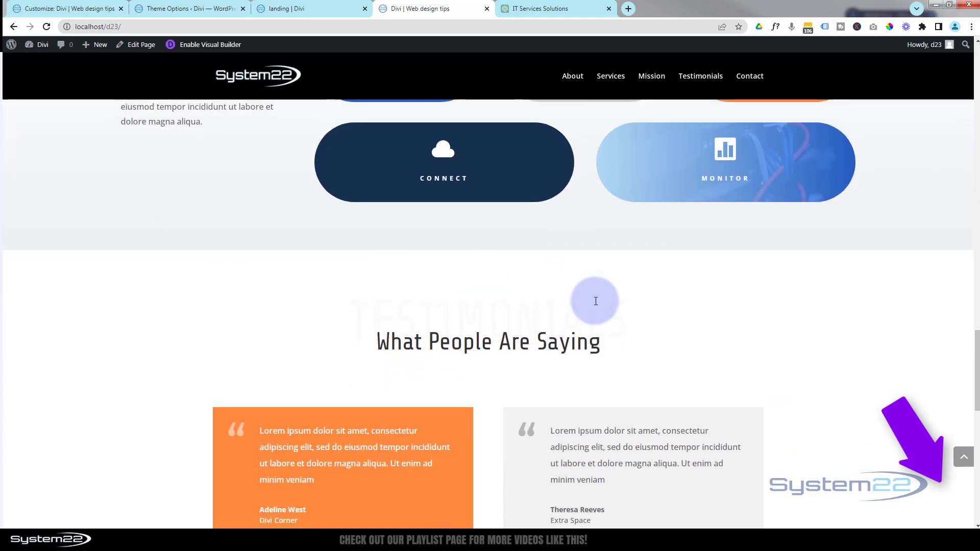
click(962, 462)
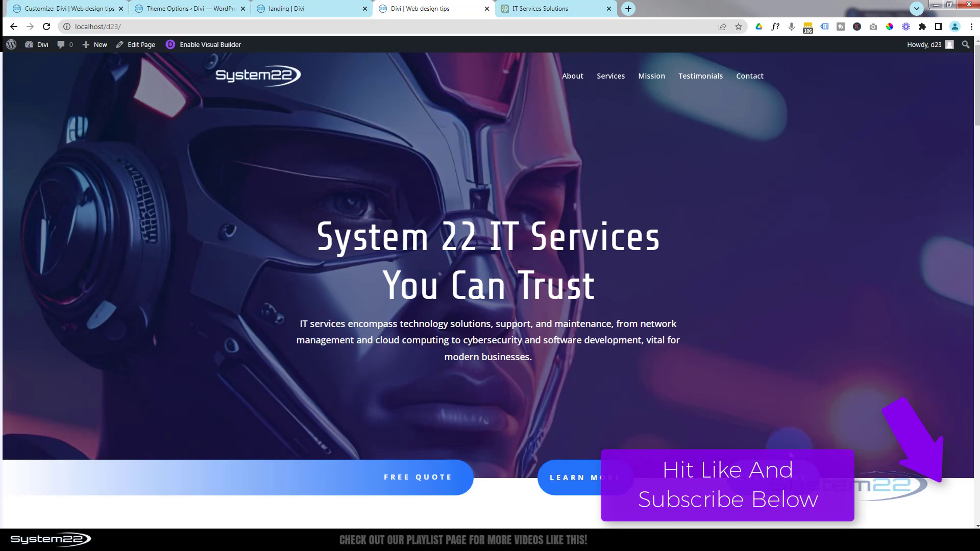
scroll(440, 133, down, 10)
scroll(489, 316, down, 10)
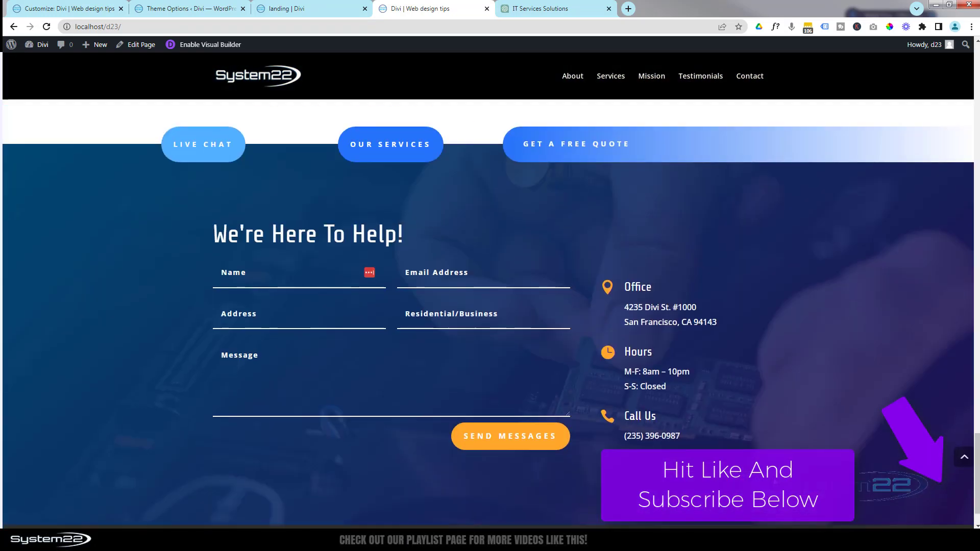
click(963, 461)
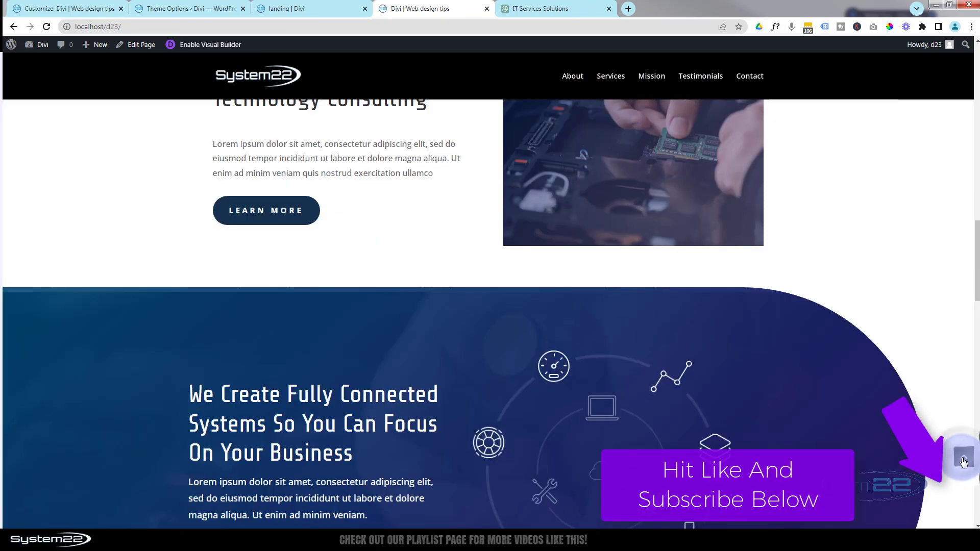